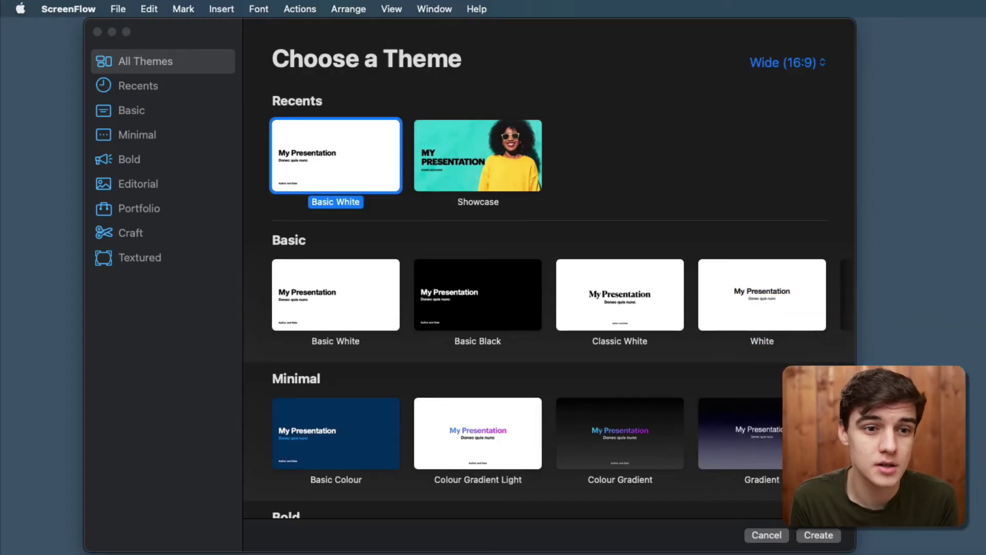
- Create a presentation with the Basic White theme and delete all placeholder text boxes from its title slide
{"action": "double_click", "coordinate": [345, 162]}
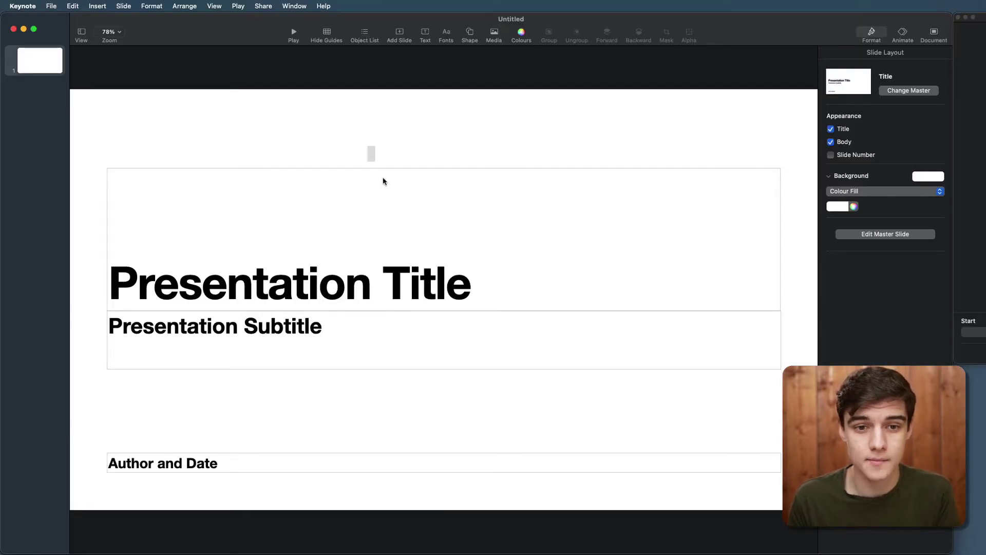
{"action": "left_click_drag", "start_coordinate": [371, 159], "coordinate": [486, 476]}
{"action": "key", "text": "BackSpace"}
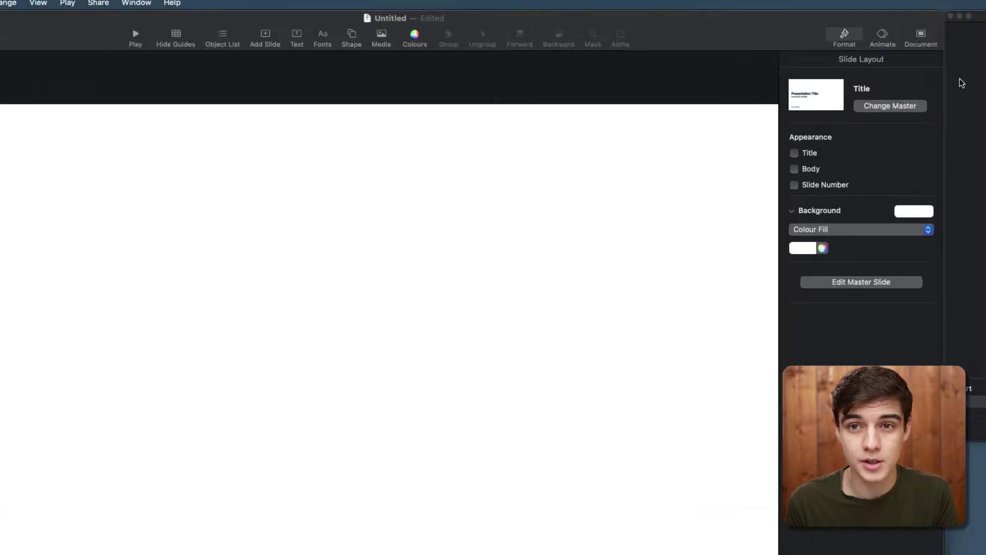
- Set a custom slide size of 3840 pts wide by 800 pts high
{"action": "left_click", "coordinate": [878, 45]}
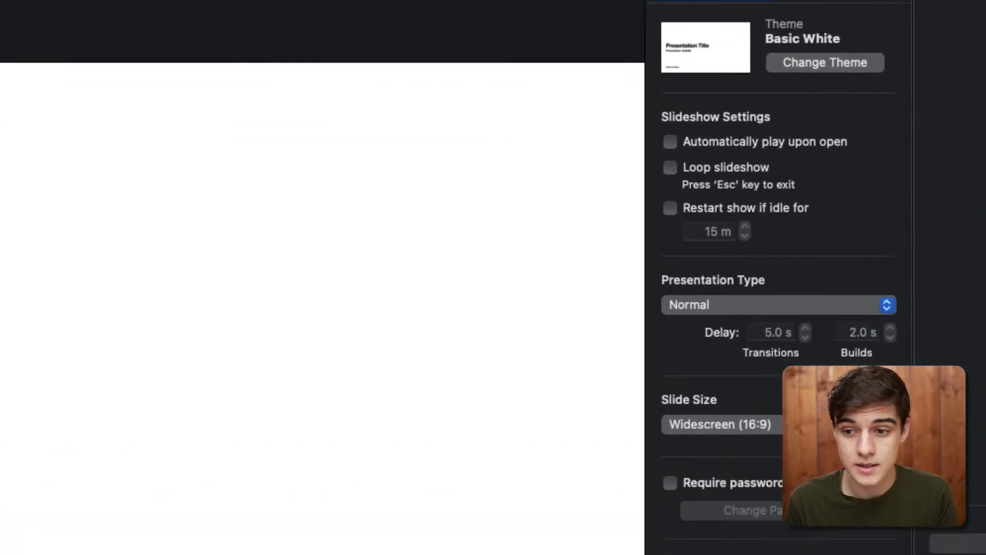
{"action": "left_click", "coordinate": [796, 281]}
{"action": "left_click", "coordinate": [787, 320]}
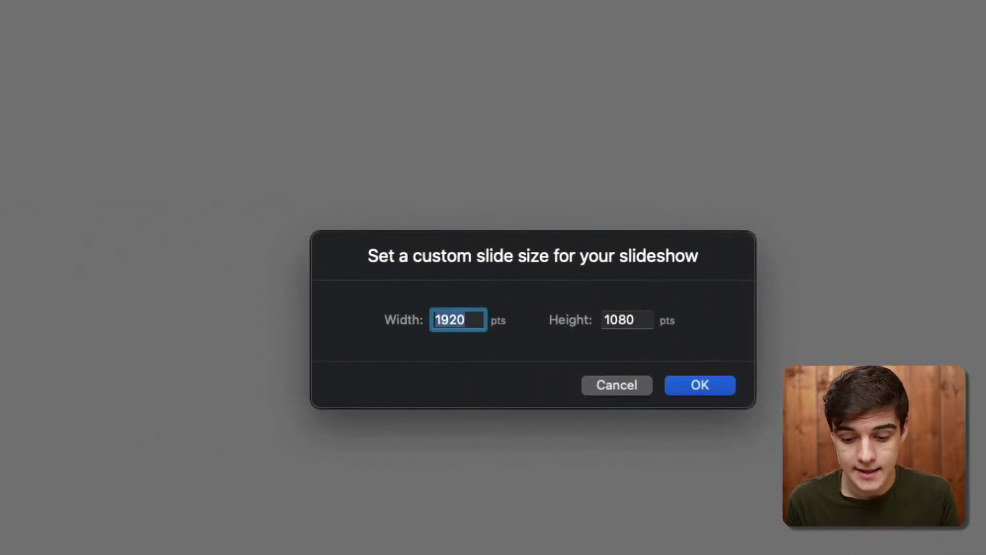
{"action": "type", "text": "38"}
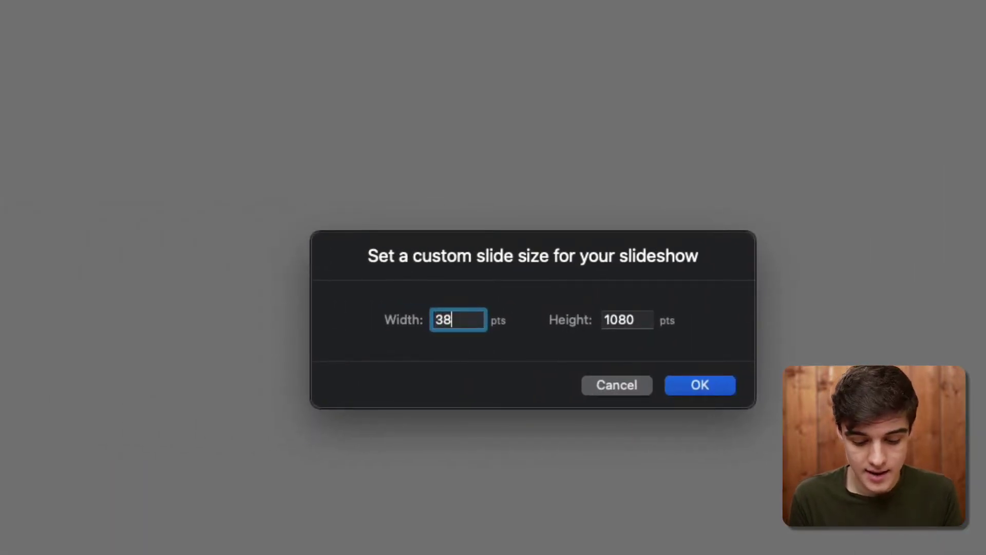
{"action": "type", "text": "40"}
{"action": "key", "text": "Tab"}
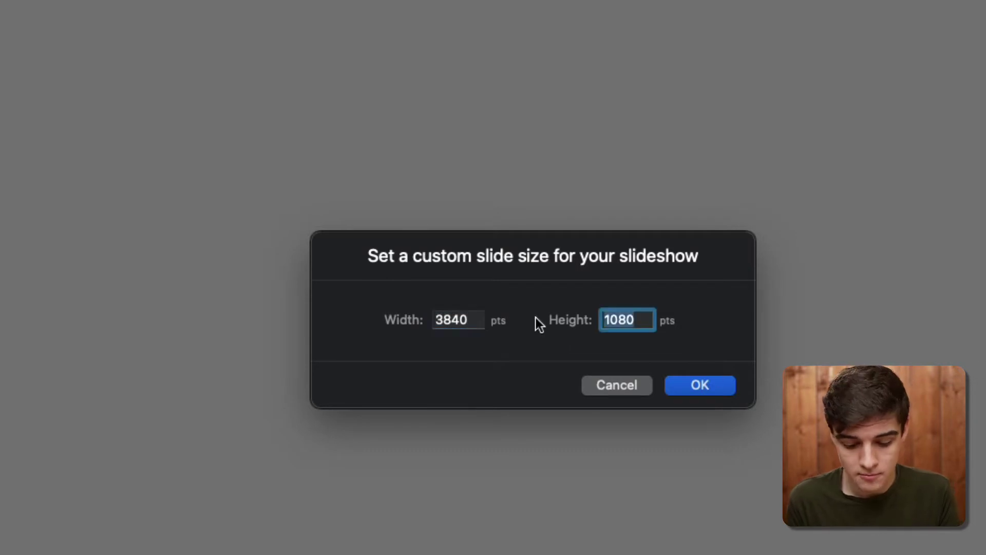
{"action": "type", "text": "800"}
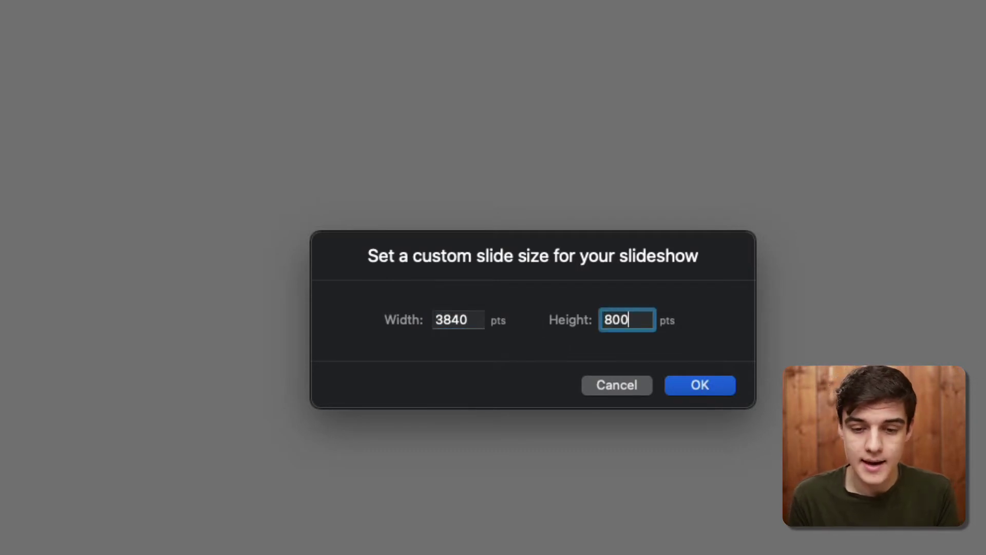
{"action": "left_click", "coordinate": [721, 386]}
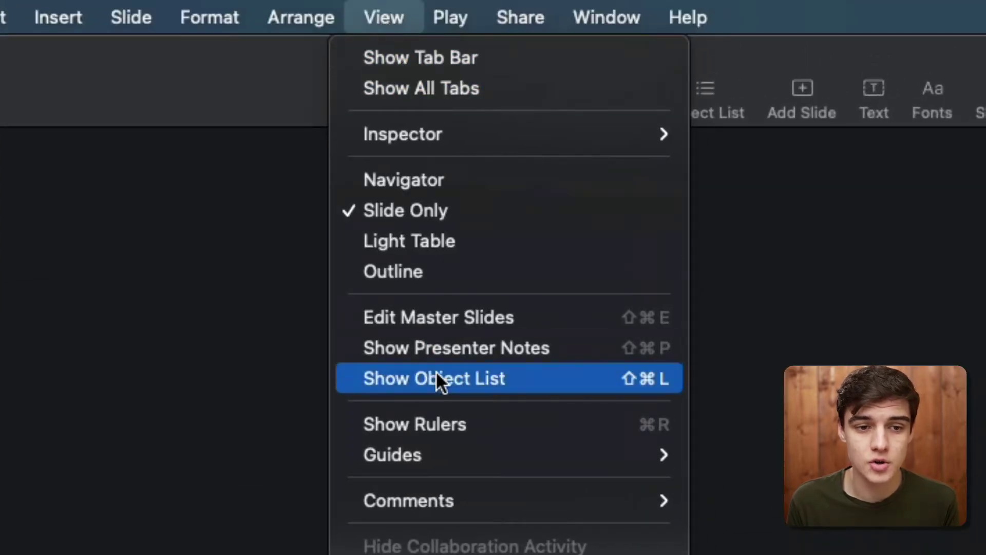
- Show the object list and the rulers
{"action": "left_click", "coordinate": [438, 377]}
{"action": "left_click", "coordinate": [391, 18]}
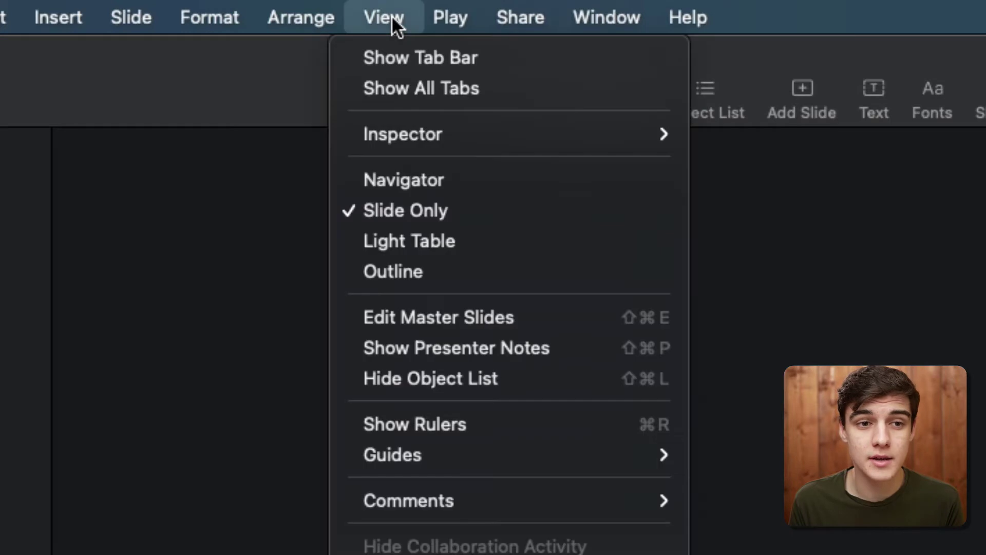
{"action": "left_click", "coordinate": [492, 420]}
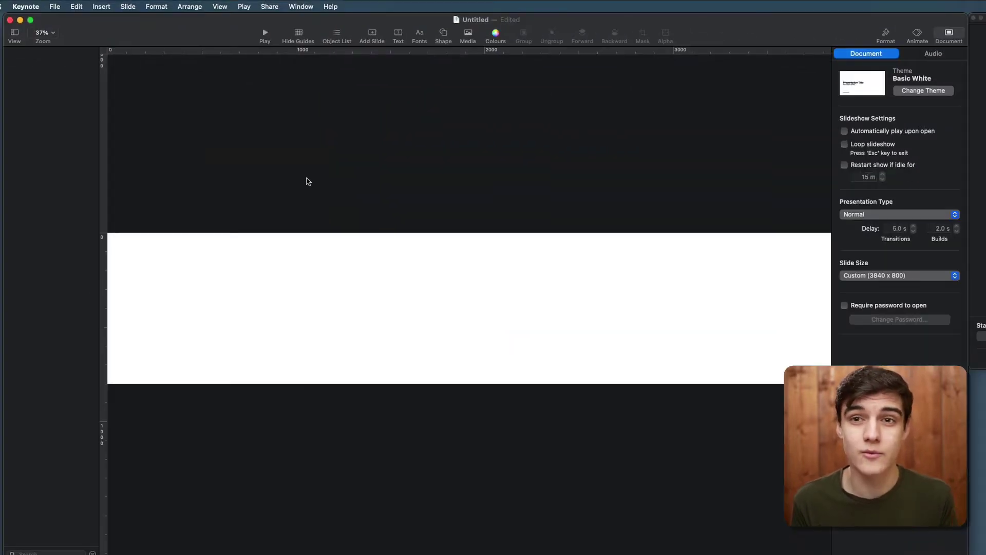
- Add a horizontal guide across the slide at about 200 pt from its upper edge
{"action": "left_click_drag", "start_coordinate": [217, 52], "coordinate": [221, 269]}
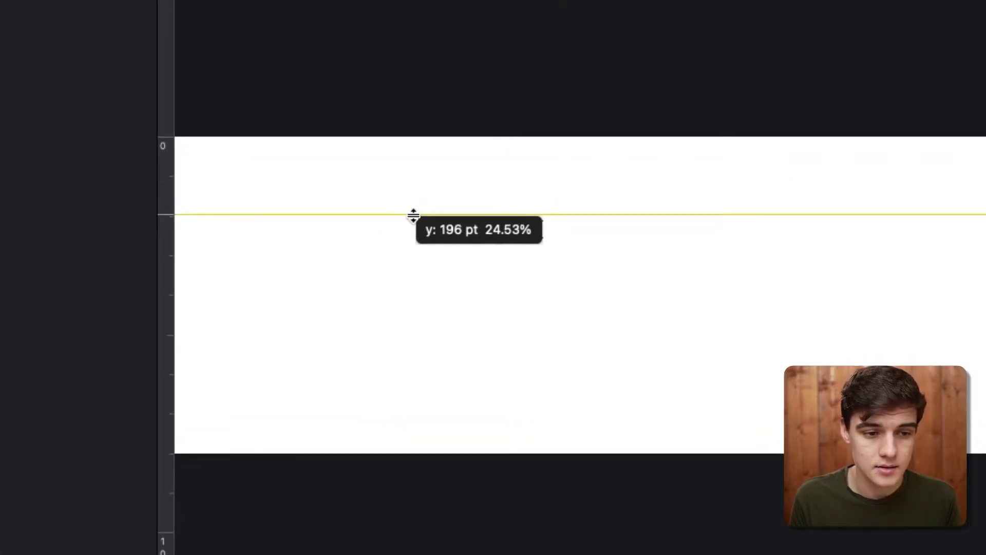
{"action": "left_click_drag", "start_coordinate": [414, 215], "coordinate": [413, 216]}
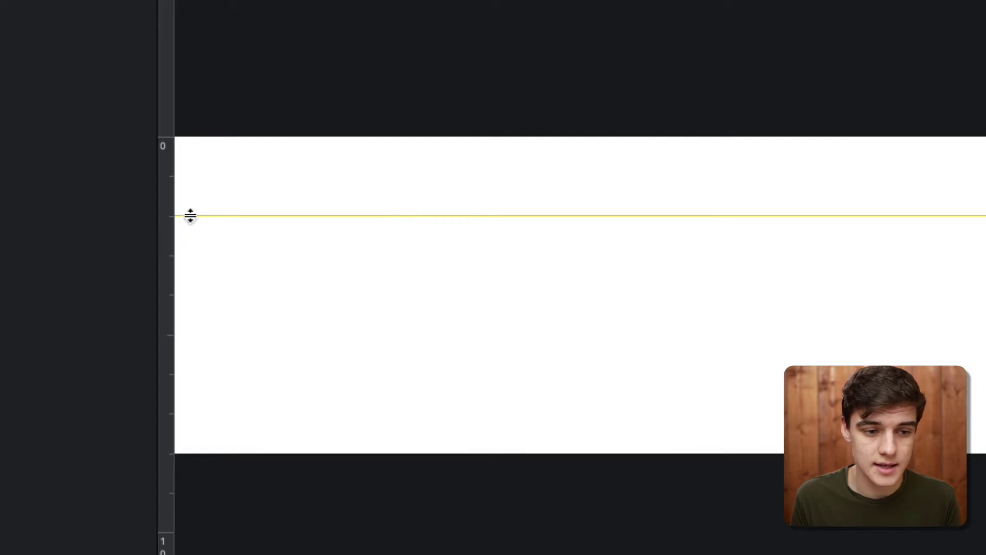
{"action": "left_click_drag", "start_coordinate": [190, 216], "coordinate": [267, 216]}
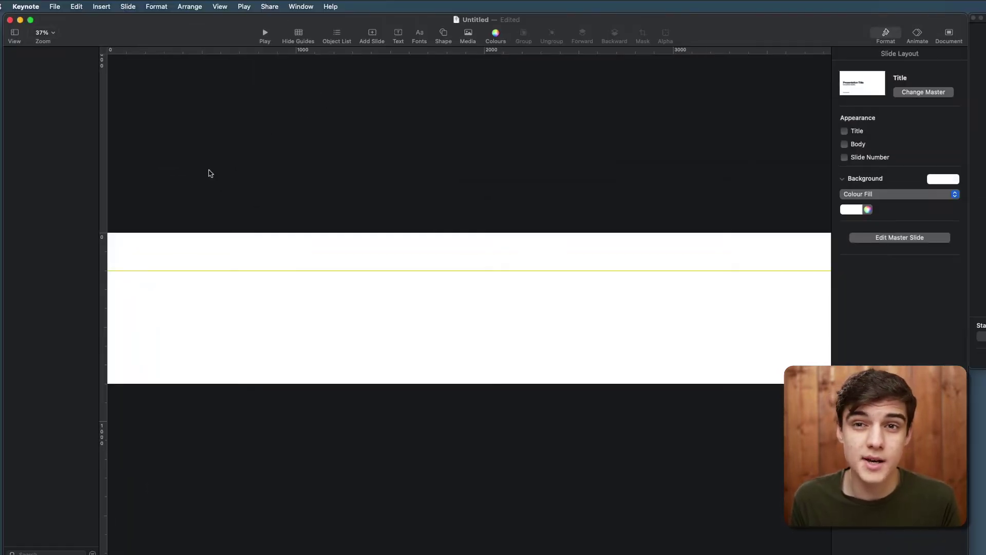
- Insert a rounded rectangle and place it just below the guide near the slide's left edge, at about X 99 pt, Y 200 pt
{"action": "left_click", "coordinate": [102, 7]}
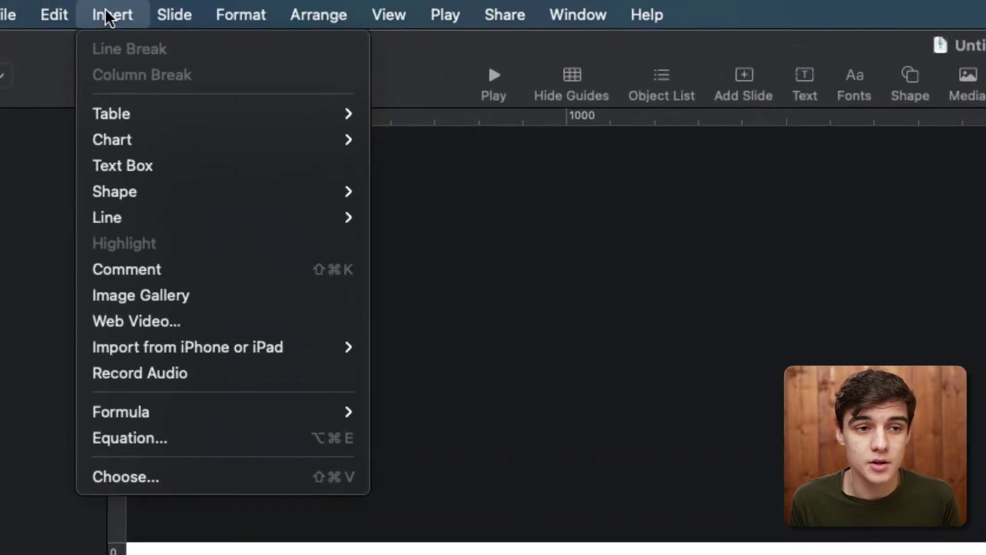
{"action": "mouse_move", "coordinate": [129, 80]}
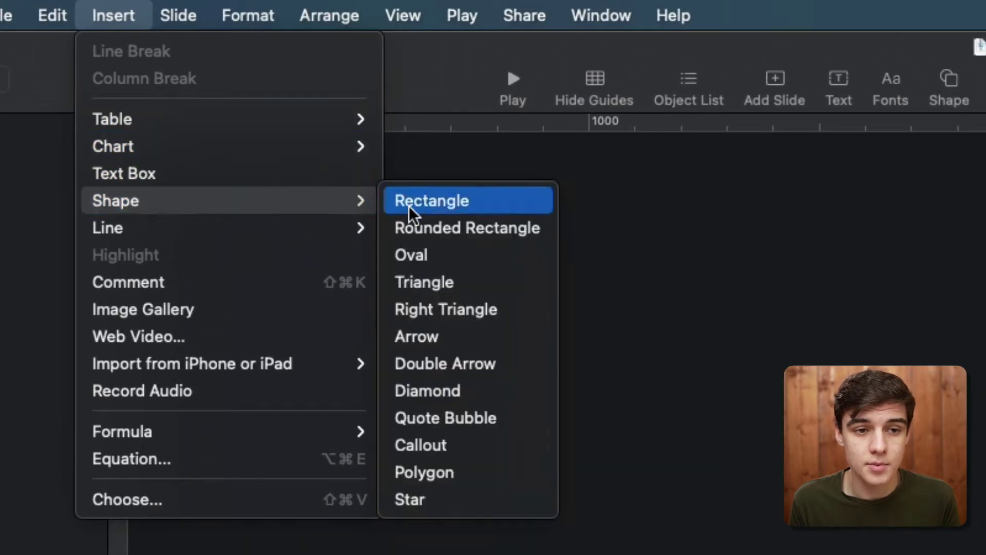
{"action": "left_click", "coordinate": [449, 232]}
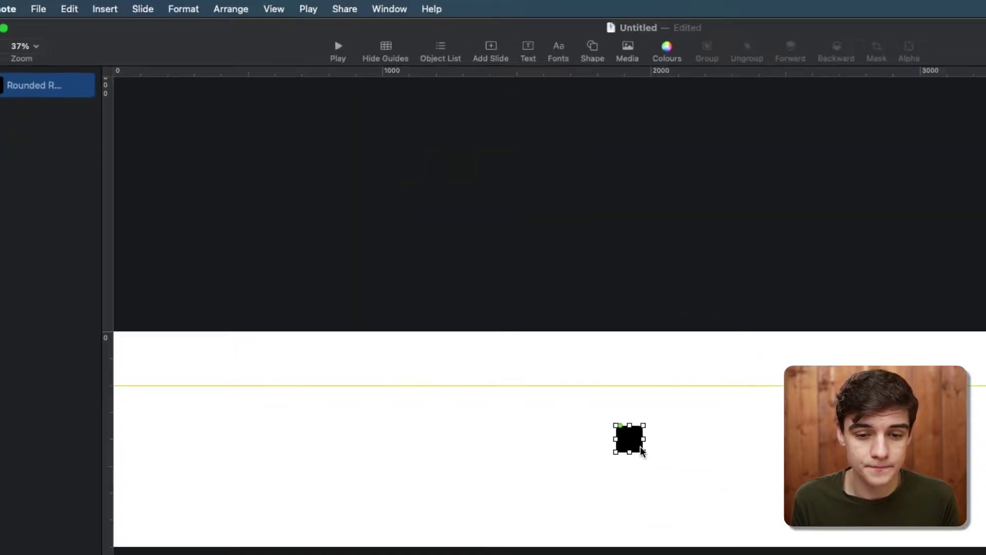
{"action": "left_click_drag", "start_coordinate": [627, 438], "coordinate": [180, 316]}
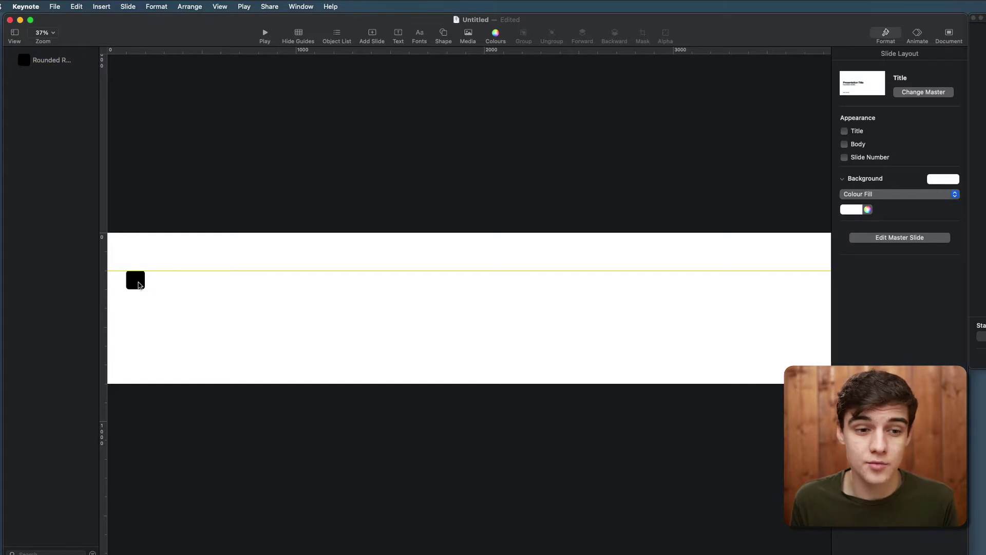
- Resize the rounded square to 300 pt wide with its proportions constrained
{"action": "left_click", "coordinate": [135, 280]}
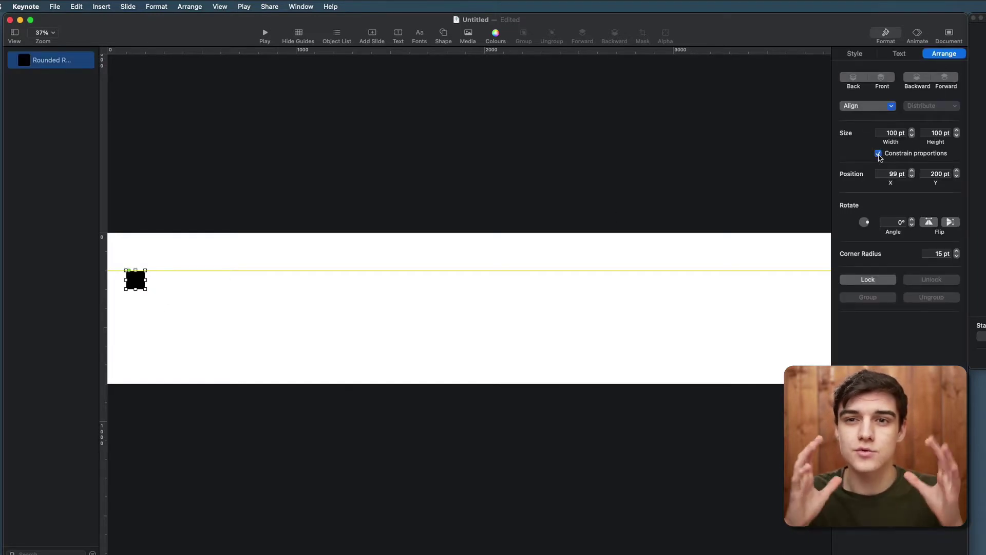
{"action": "left_click", "coordinate": [886, 133]}
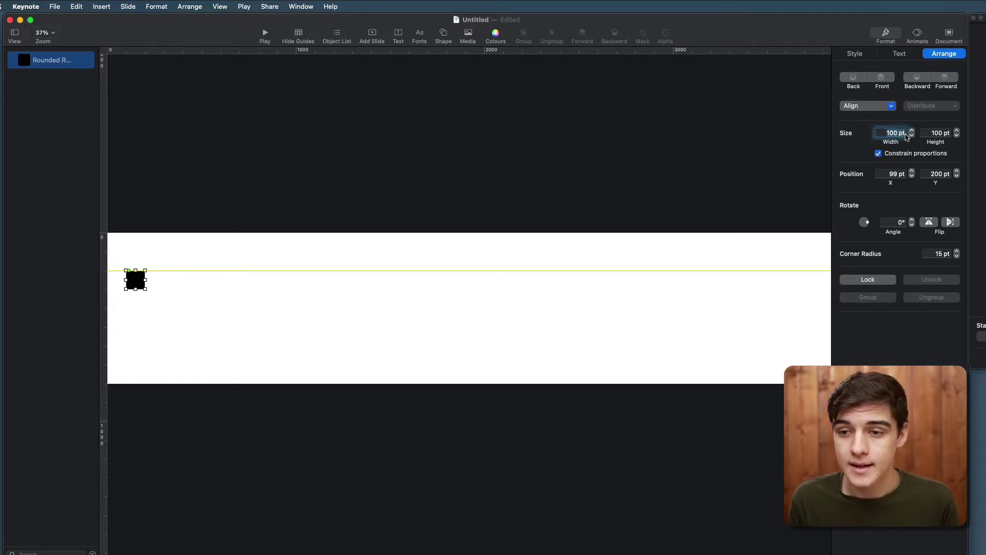
{"action": "type", "text": "30"}
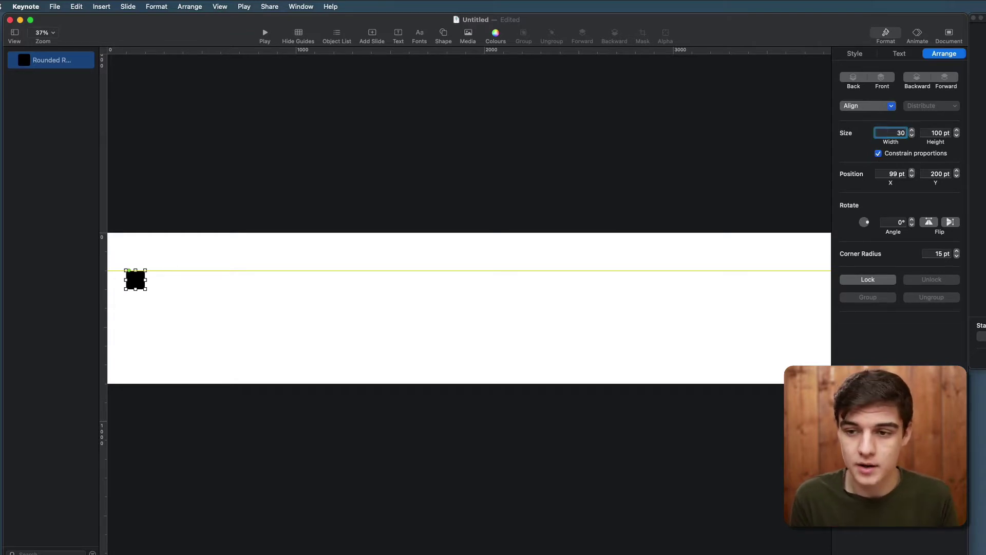
{"action": "type", "text": "0"}
{"action": "key", "text": "Return"}
{"action": "left_click", "coordinate": [423, 189]}
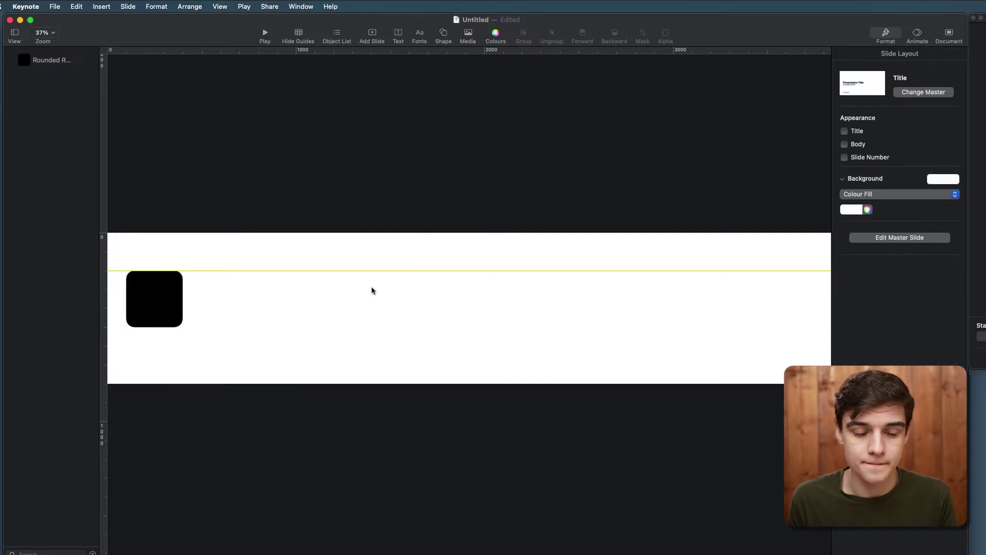
- Duplicate the rounded square, place the copy beside it at about X 430 pt, and stretch the copy into a long bar
{"action": "key", "text": "super+a"}
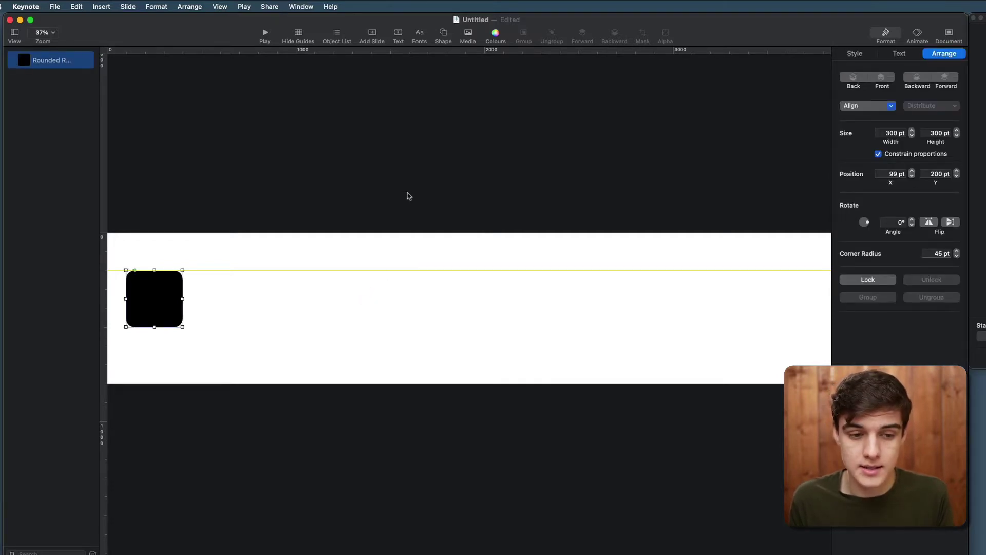
{"action": "key", "text": "super+d"}
{"action": "left_click_drag", "start_coordinate": [160, 297], "coordinate": [220, 297]}
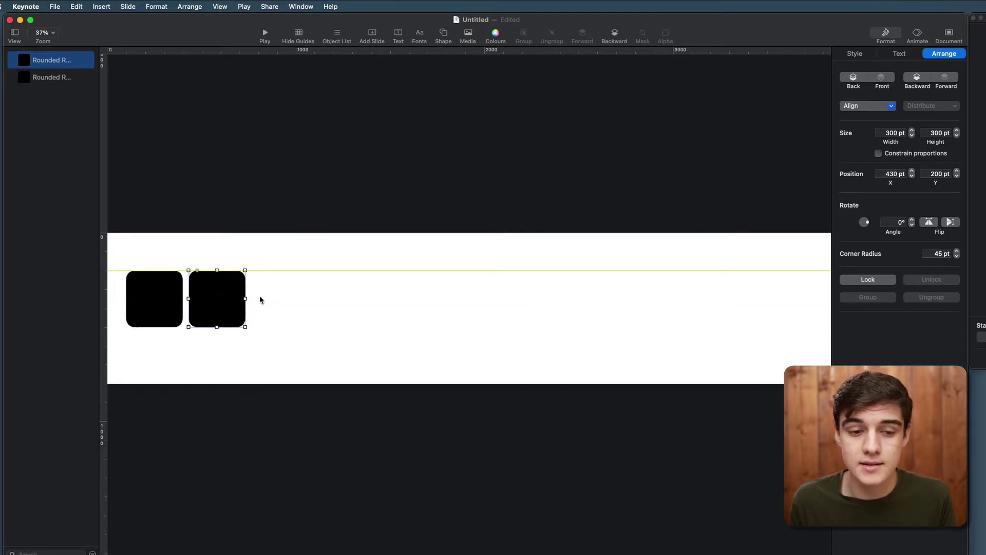
{"action": "left_click_drag", "start_coordinate": [245, 298], "coordinate": [625, 311]}
{"action": "left_click", "coordinate": [590, 375]}
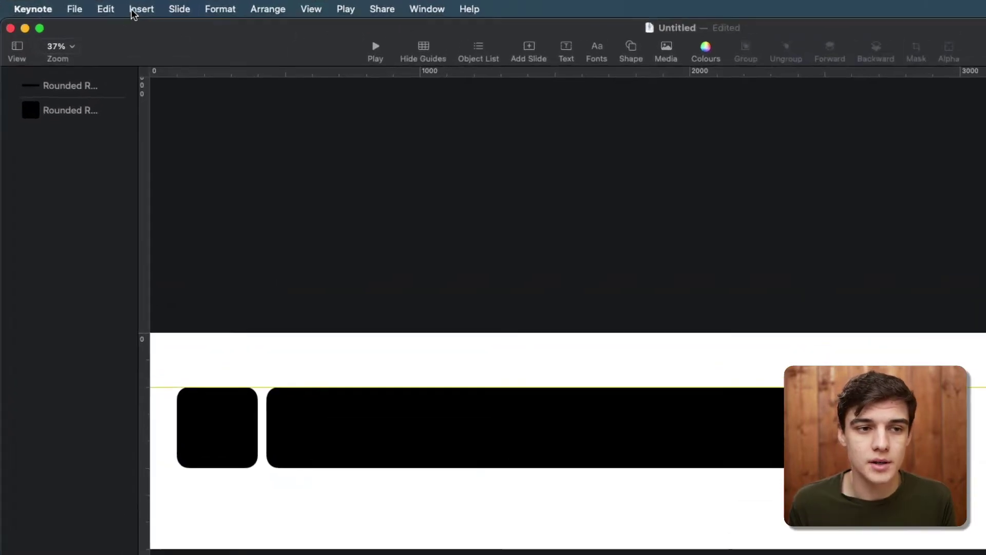
- Add a text box containing the person's full name in capitals
{"action": "left_click", "coordinate": [101, 6]}
{"action": "mouse_move", "coordinate": [115, 61]}
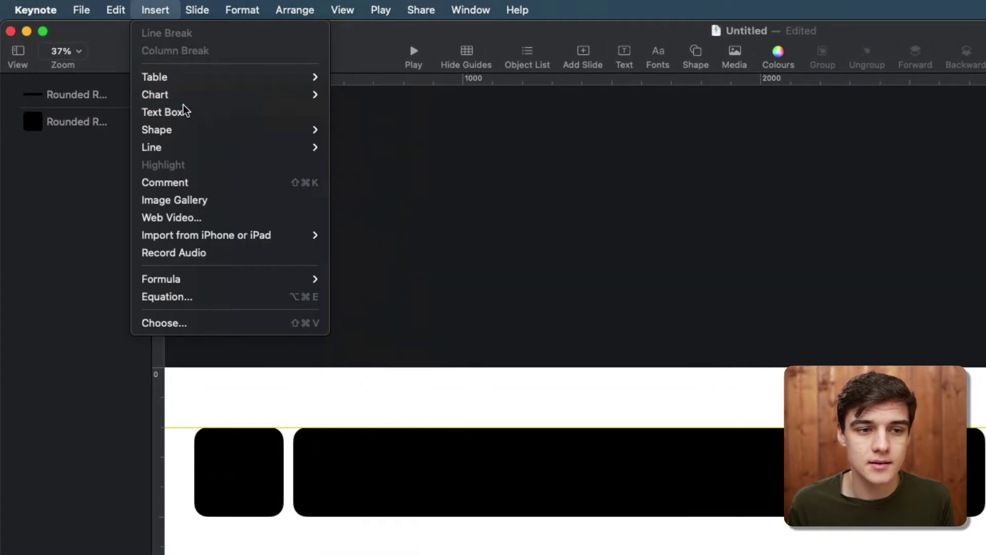
{"action": "left_click", "coordinate": [186, 111]}
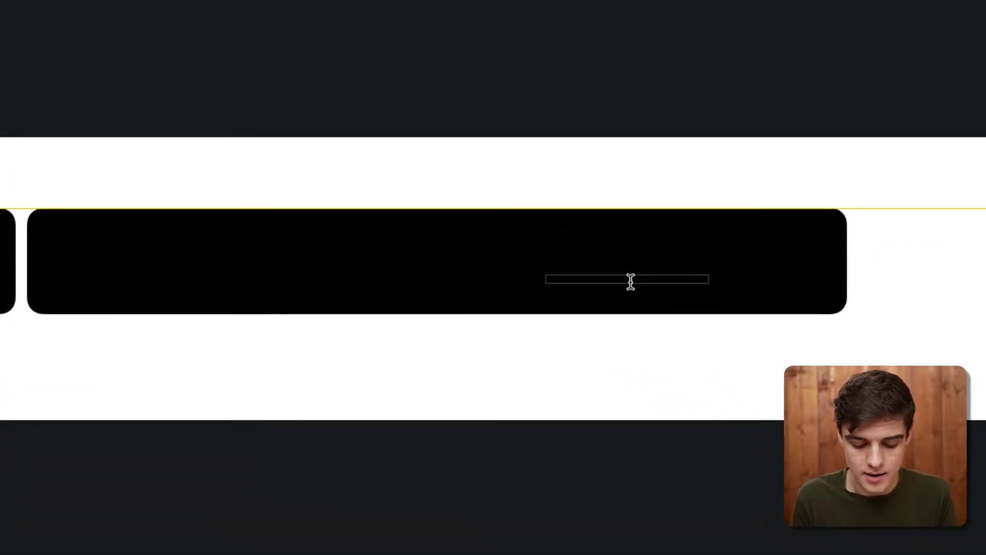
{"action": "type", "text": "cwe"}
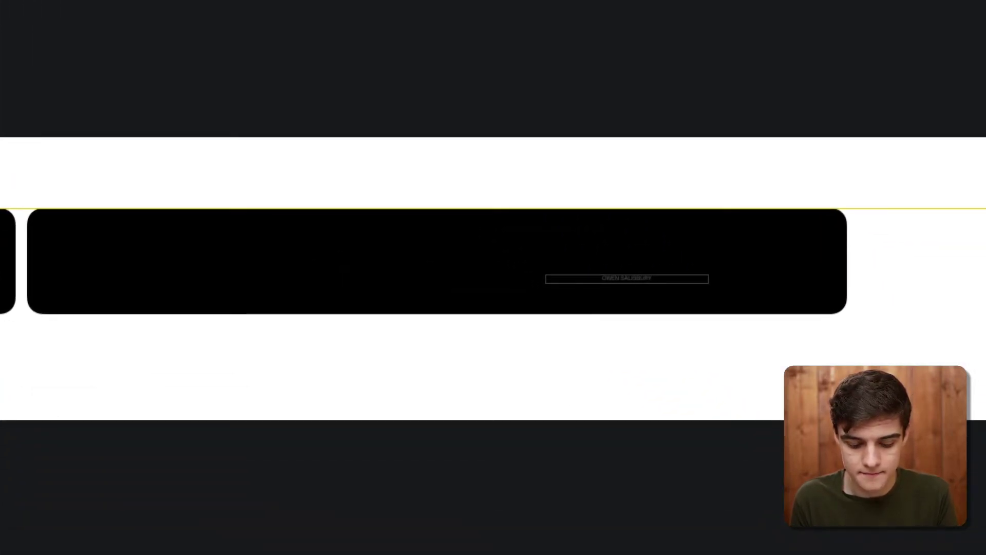
{"action": "key", "text": "Escape"}
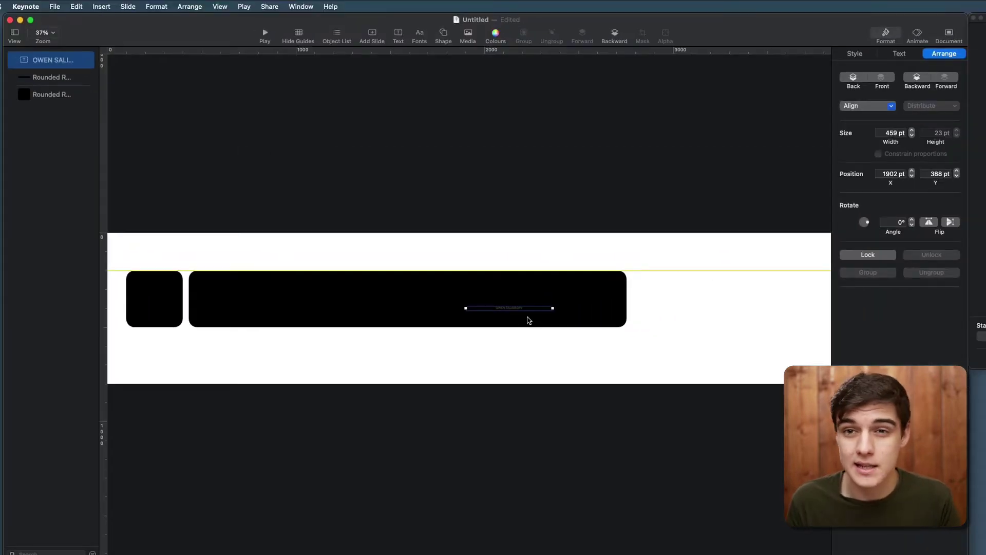
- Set the name text to Metropolis Bold at 39 pt and widen its box across the long bar
{"action": "left_click", "coordinate": [893, 54]}
{"action": "left_click", "coordinate": [904, 150]}
{"action": "left_click", "coordinate": [868, 158]}
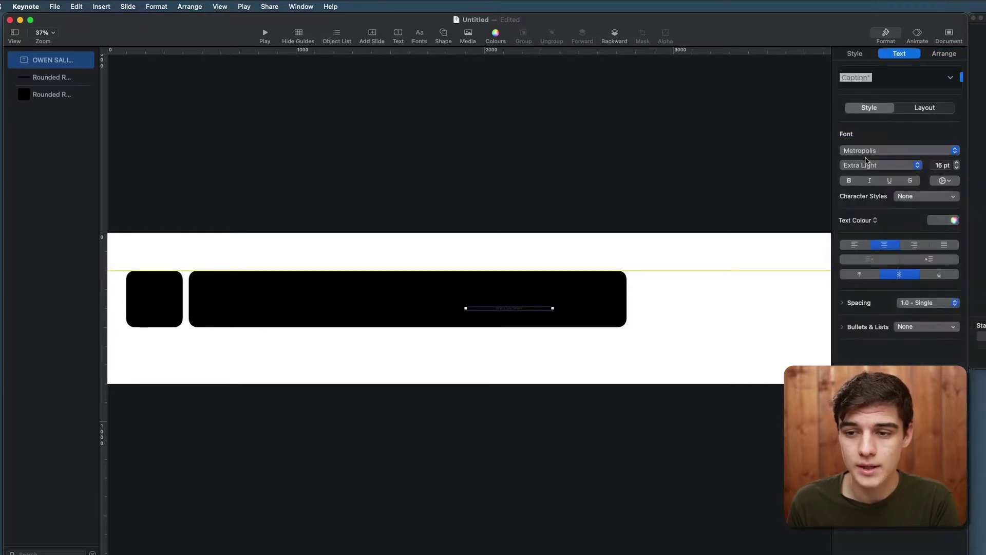
{"action": "left_click", "coordinate": [871, 165]}
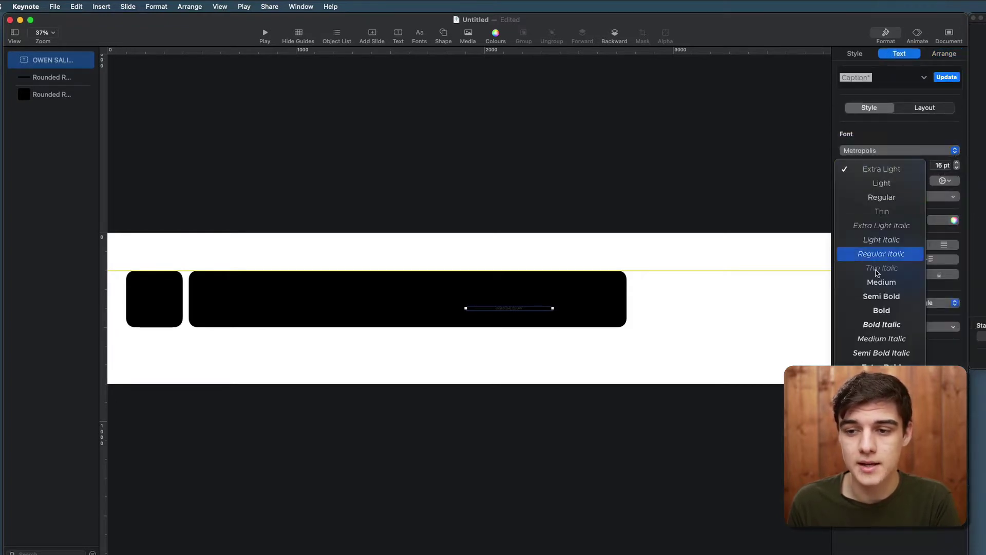
{"action": "left_click", "coordinate": [882, 311]}
{"action": "left_click", "coordinate": [956, 162]}
{"action": "left_click_drag", "start_coordinate": [529, 309], "coordinate": [607, 299]}
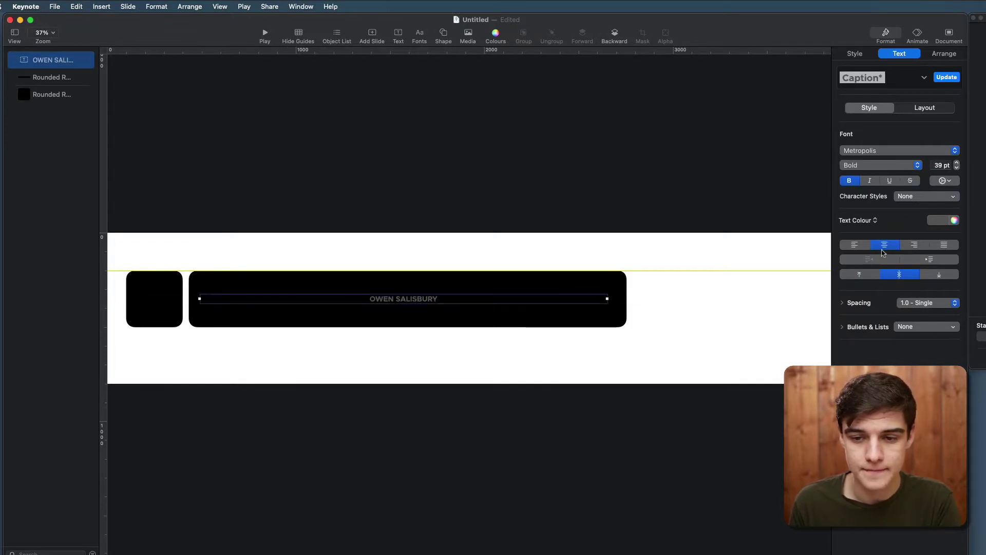
- Left-align the name text and enlarge it to 126 pt
{"action": "left_click", "coordinate": [854, 245]}
{"action": "left_click", "coordinate": [957, 163]}
{"action": "left_click", "coordinate": [956, 163]}
{"action": "left_click", "coordinate": [956, 163]}
{"action": "left_click", "coordinate": [956, 163]}
{"action": "left_click_drag", "start_coordinate": [956, 162], "coordinate": [957, 164]}
{"action": "left_click", "coordinate": [497, 183]}
{"action": "left_click", "coordinate": [547, 304]}
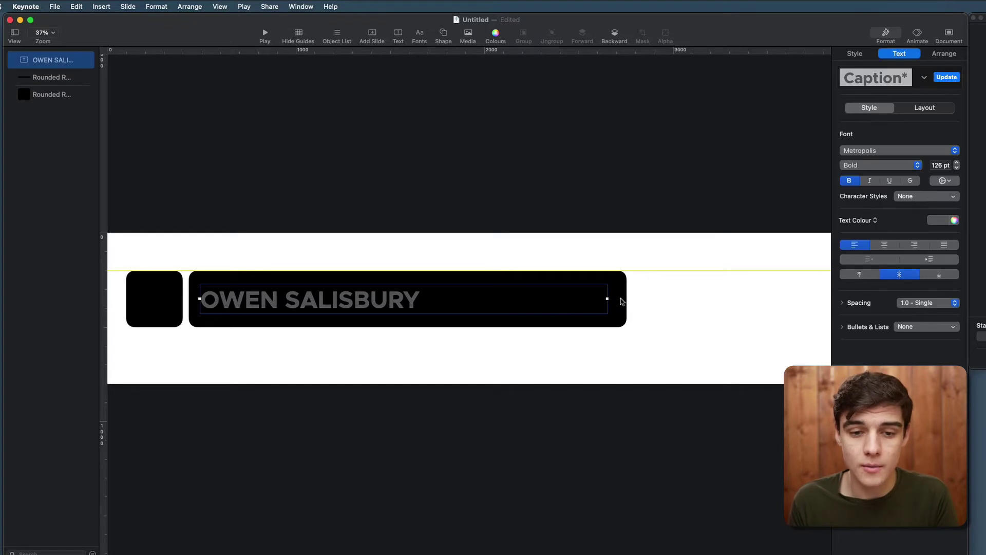
- Shorten the long rounded bar from its right side so it ends a little past the name
{"action": "left_click", "coordinate": [623, 301]}
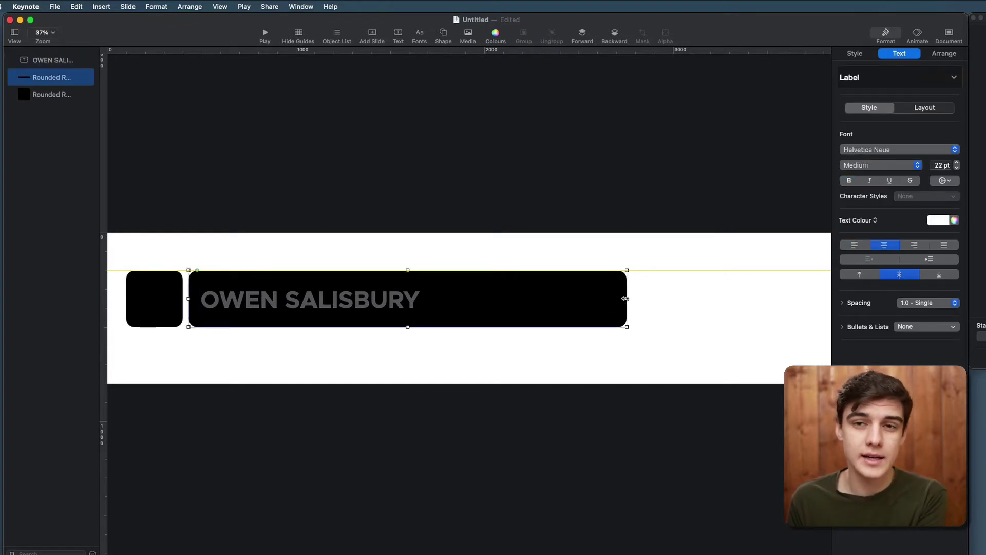
{"action": "left_click_drag", "start_coordinate": [624, 297], "coordinate": [474, 299]}
{"action": "left_click", "coordinate": [516, 302]}
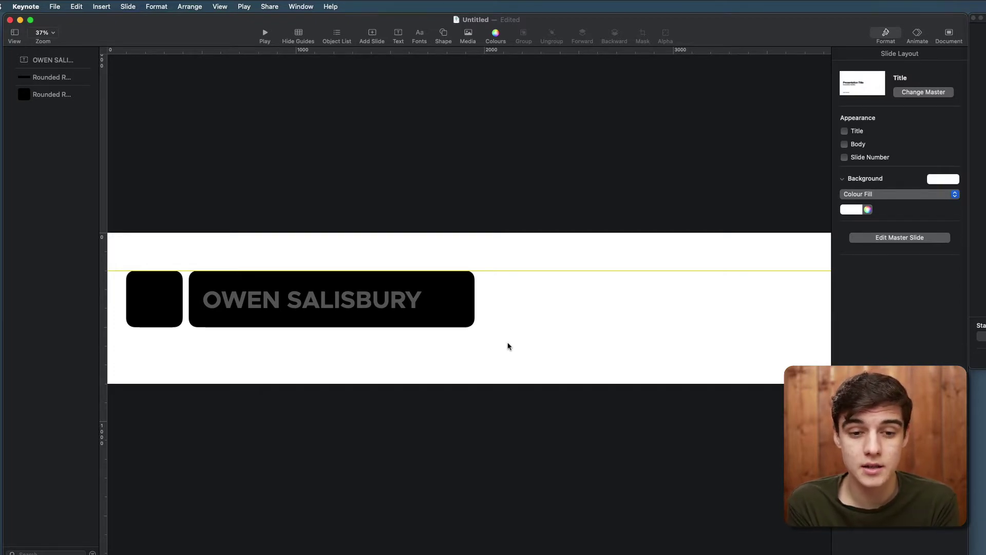
- Change the name text's colour to the dark slate blue 34495E and deselect it
{"action": "left_click", "coordinate": [431, 296]}
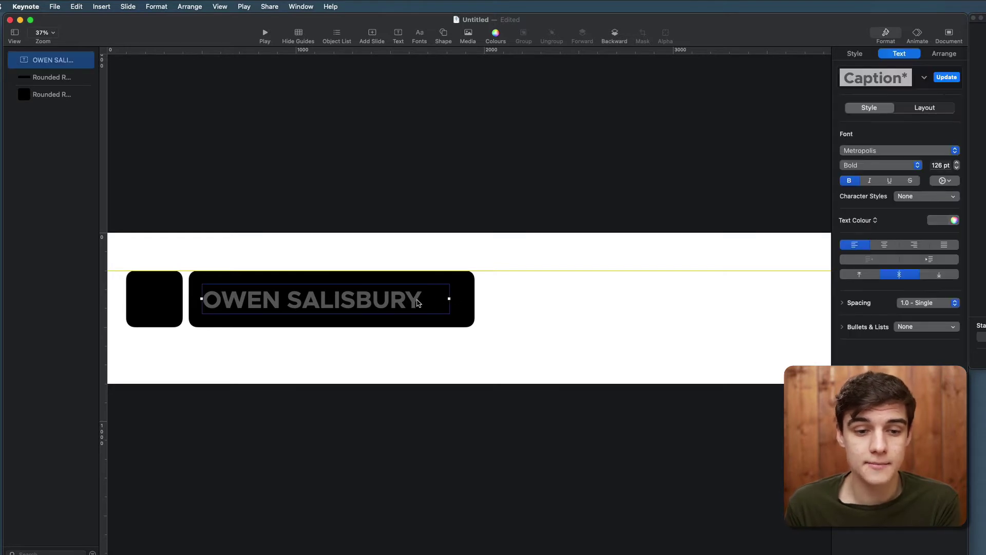
{"action": "left_click", "coordinate": [946, 221]}
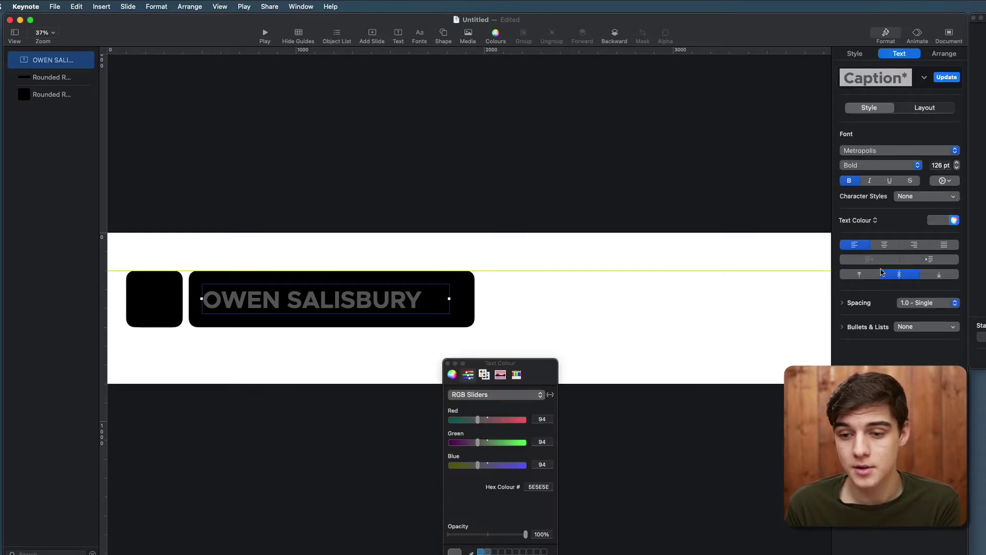
{"action": "left_click", "coordinate": [485, 551]}
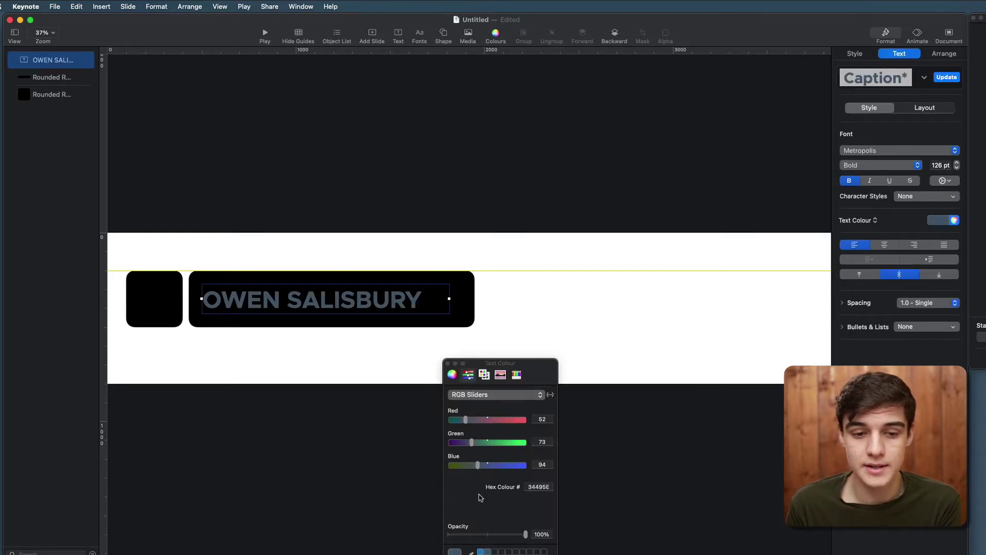
{"action": "left_click", "coordinate": [591, 506]}
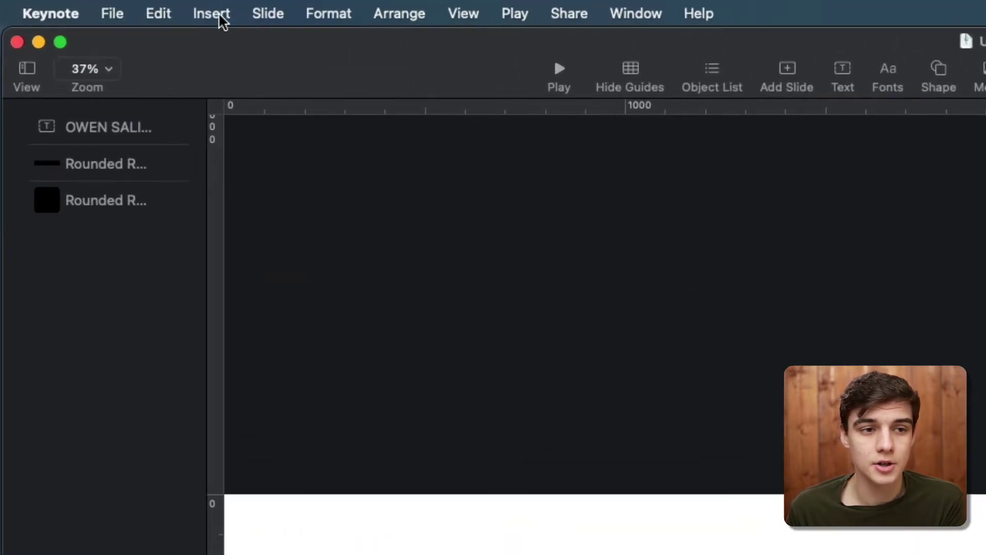
- Insert a square shape, stretch it into a rectangle of about 696 x 414 pt and place it beside the long bar
{"action": "left_click", "coordinate": [103, 7]}
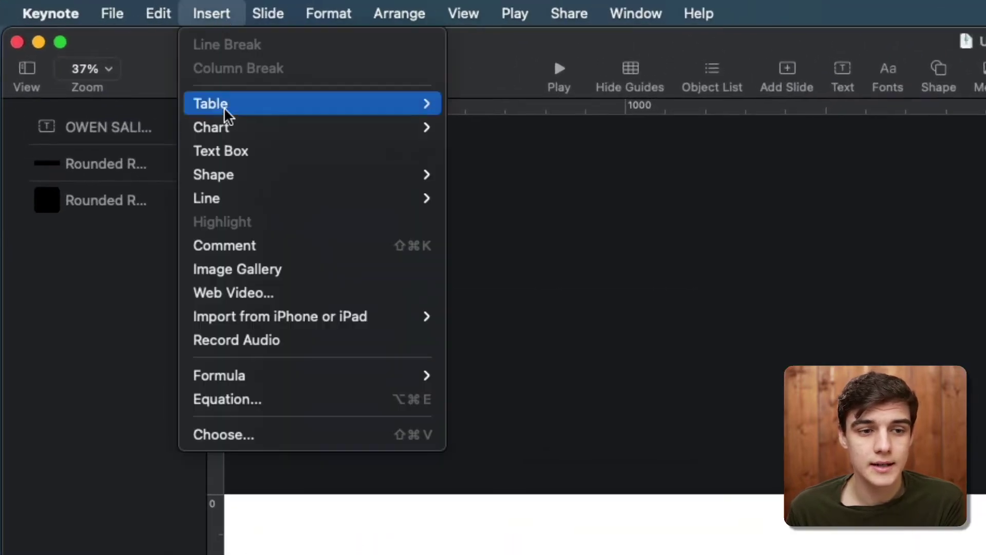
{"action": "mouse_move", "coordinate": [118, 83]}
{"action": "left_click", "coordinate": [457, 174]}
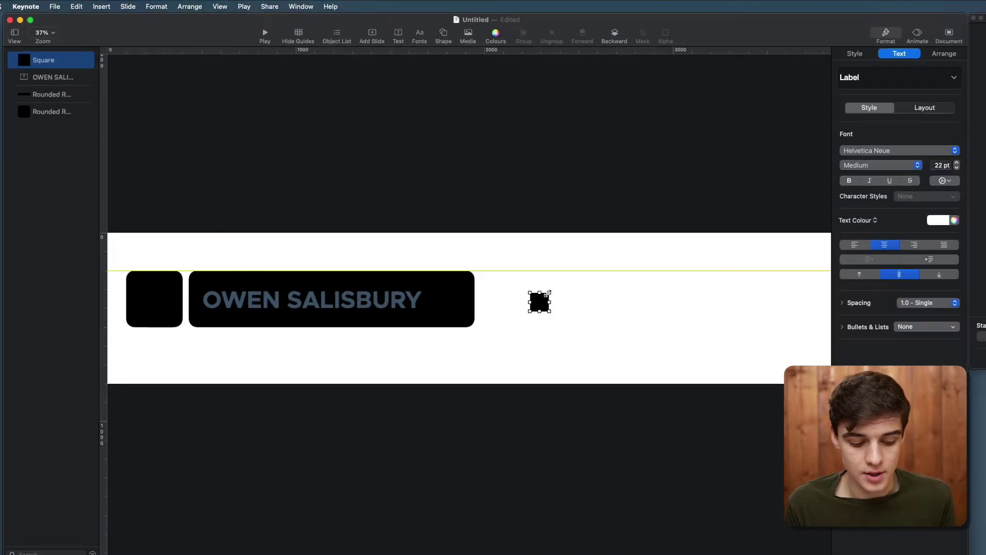
{"action": "left_click_drag", "start_coordinate": [549, 292], "coordinate": [662, 233]}
{"action": "left_click_drag", "start_coordinate": [620, 262], "coordinate": [593, 295]}
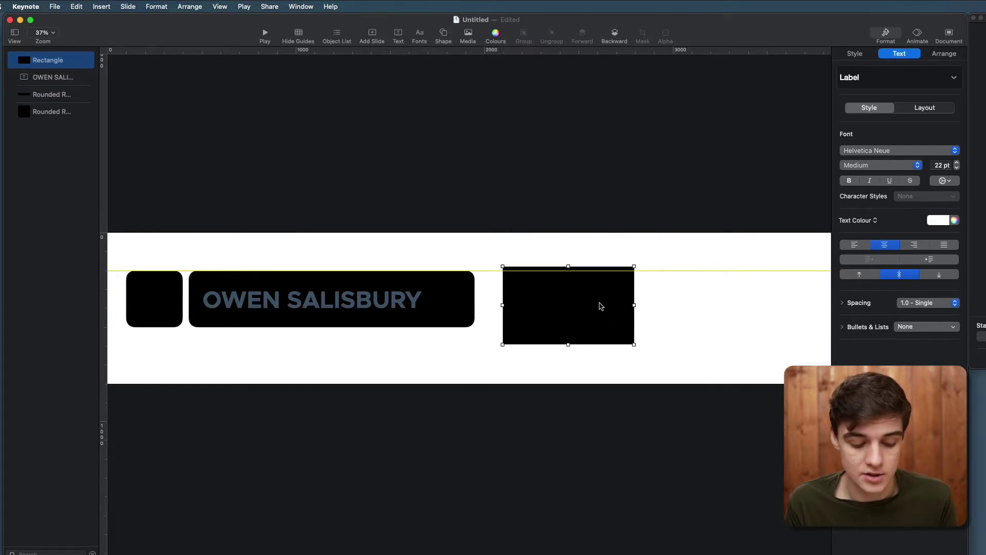
- Rotate the new rectangle to an angle of 75°
{"action": "left_click", "coordinate": [944, 53]}
{"action": "left_click", "coordinate": [892, 222]}
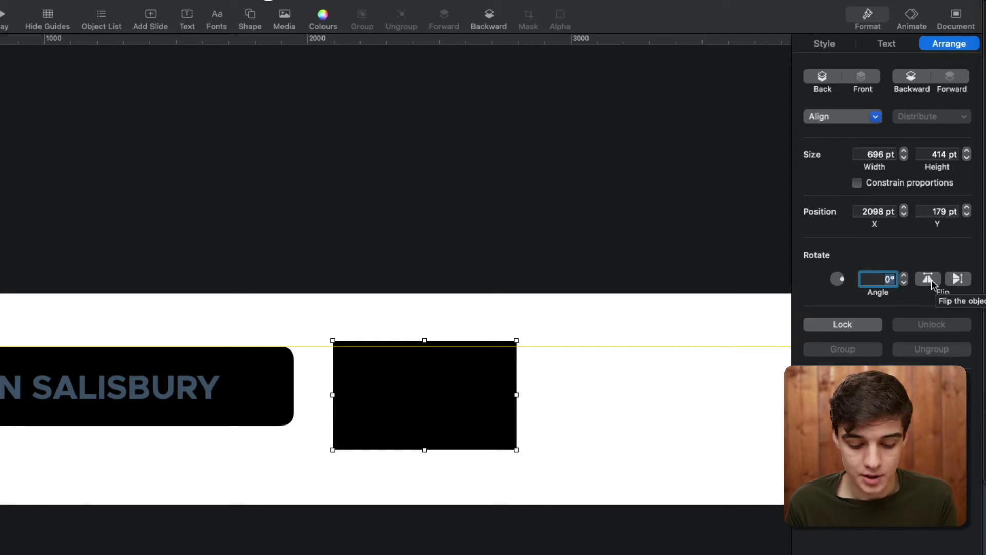
{"action": "type", "text": "75"}
{"action": "key", "text": "Return"}
{"action": "left_click", "coordinate": [482, 476]}
{"action": "left_click", "coordinate": [423, 393]}
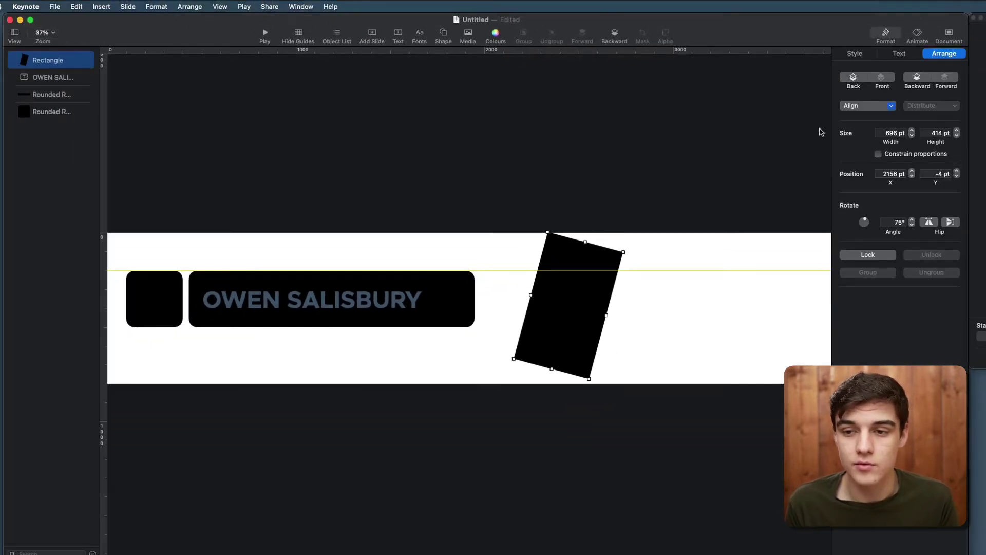
- Apply the bright green shape style to the rotated rectangle
{"action": "left_click", "coordinate": [853, 55]}
{"action": "left_click", "coordinate": [938, 83]}
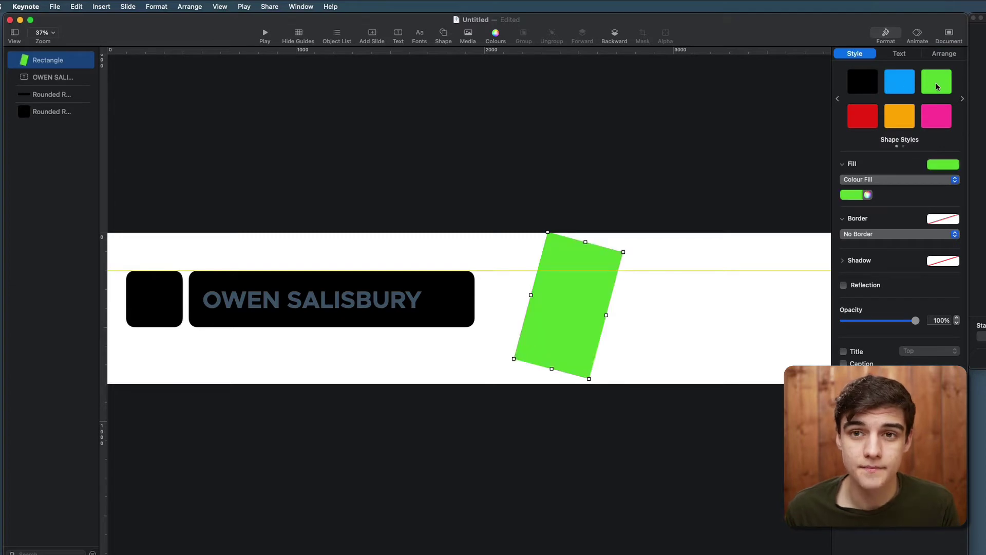
{"action": "left_click", "coordinate": [557, 154]}
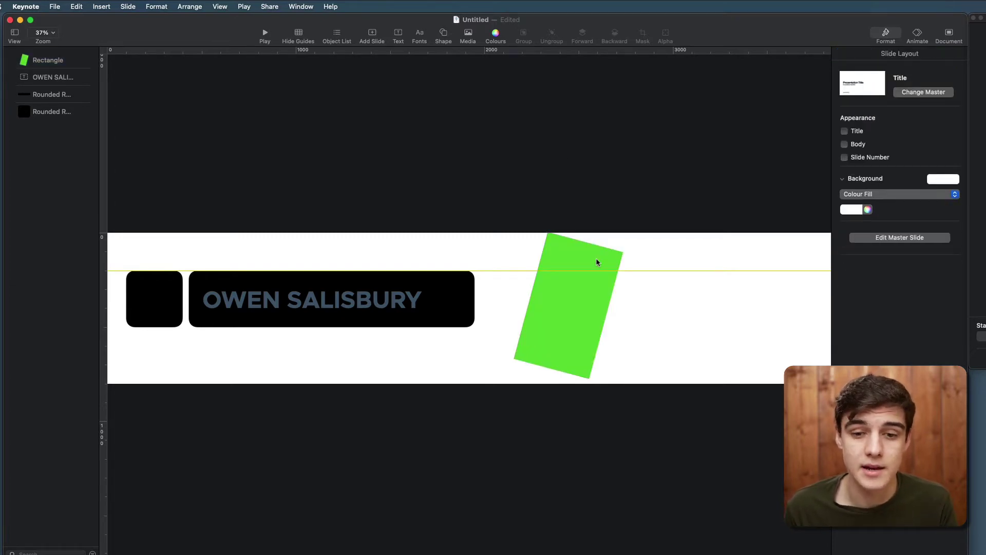
- Overlay the green rectangle on the long bar's right end, adding vertical guides where its slanted edge meets the bar's edges and a horizontal guide along the bottom
{"action": "left_click_drag", "start_coordinate": [597, 263], "coordinate": [445, 294]}
{"action": "left_click_drag", "start_coordinate": [439, 293], "coordinate": [441, 293]}
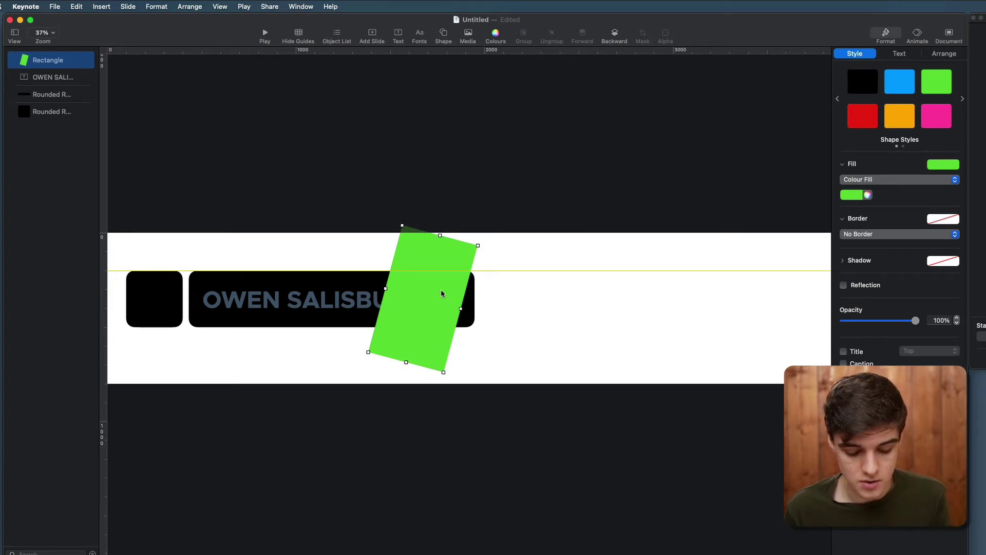
{"action": "scroll", "coordinate": [441, 293], "scroll_direction": "up", "scroll_amount": 10}
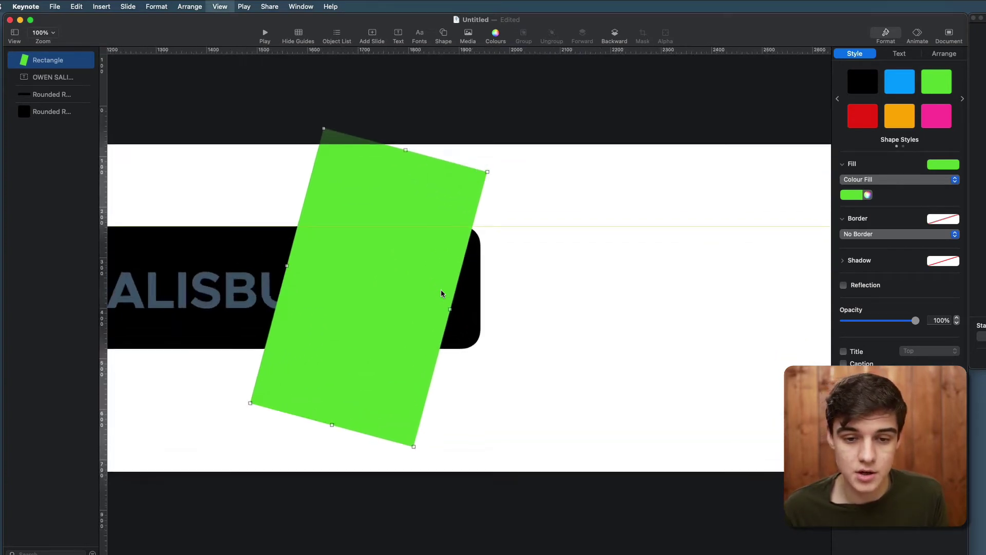
{"action": "scroll", "coordinate": [441, 293], "scroll_direction": "up", "scroll_amount": 3}
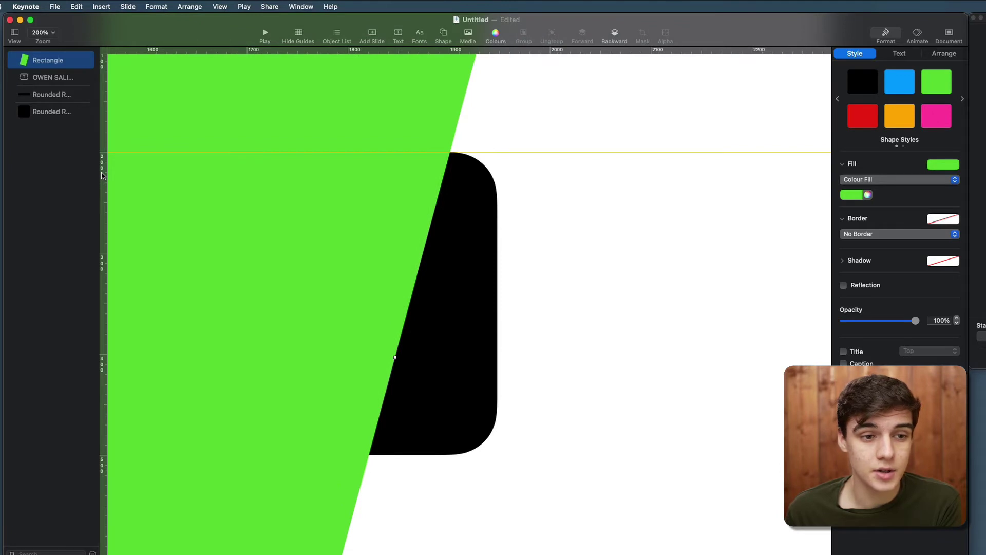
{"action": "left_click_drag", "start_coordinate": [108, 172], "coordinate": [449, 184]}
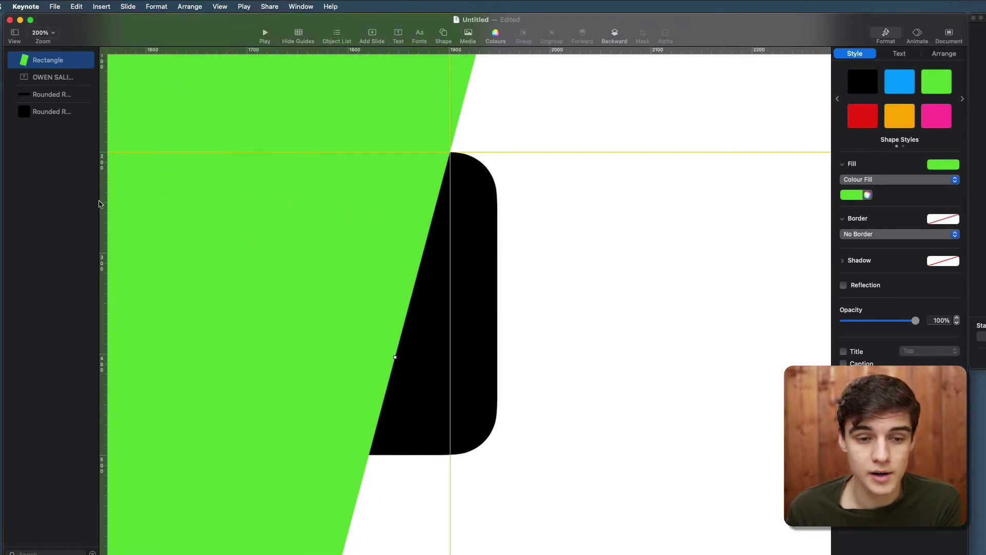
{"action": "left_click_drag", "start_coordinate": [101, 204], "coordinate": [369, 219]}
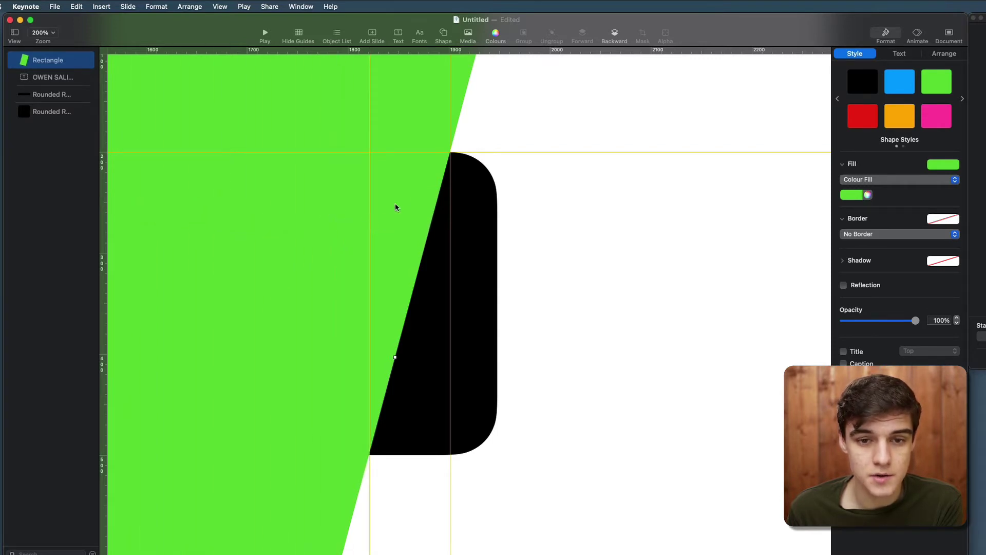
{"action": "left_click_drag", "start_coordinate": [374, 49], "coordinate": [396, 454]}
- Move the green rectangle over the long bar's left end and add vertical guides where its slanted edge crosses the bar's top and bottom edges
{"action": "left_click_drag", "start_coordinate": [203, 364], "coordinate": [227, 293]}
{"action": "scroll", "coordinate": [514, 308], "scroll_direction": "left", "scroll_amount": 10}
{"action": "scroll", "coordinate": [231, 295], "scroll_direction": "left", "scroll_amount": 3}
{"action": "scroll", "coordinate": [514, 298], "scroll_direction": "left", "scroll_amount": 5}
{"action": "left_click_drag", "start_coordinate": [801, 299], "coordinate": [389, 271]}
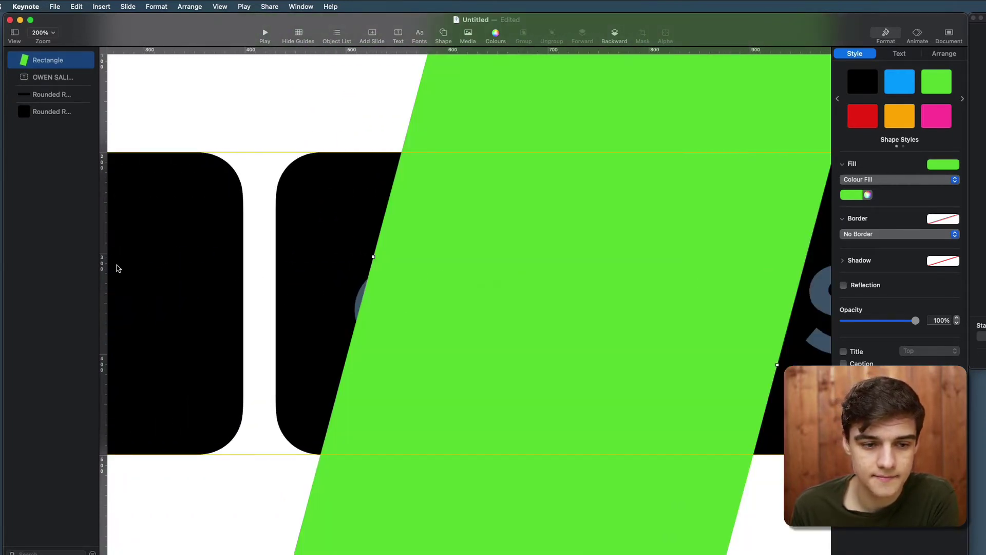
{"action": "left_click_drag", "start_coordinate": [101, 272], "coordinate": [321, 282]}
{"action": "left_click_drag", "start_coordinate": [103, 282], "coordinate": [401, 285]}
- Use the green rectangle to set two vertical slant guides at the rounded square's right side, and delete the rectangle
{"action": "left_click_drag", "start_coordinate": [625, 288], "coordinate": [419, 282]}
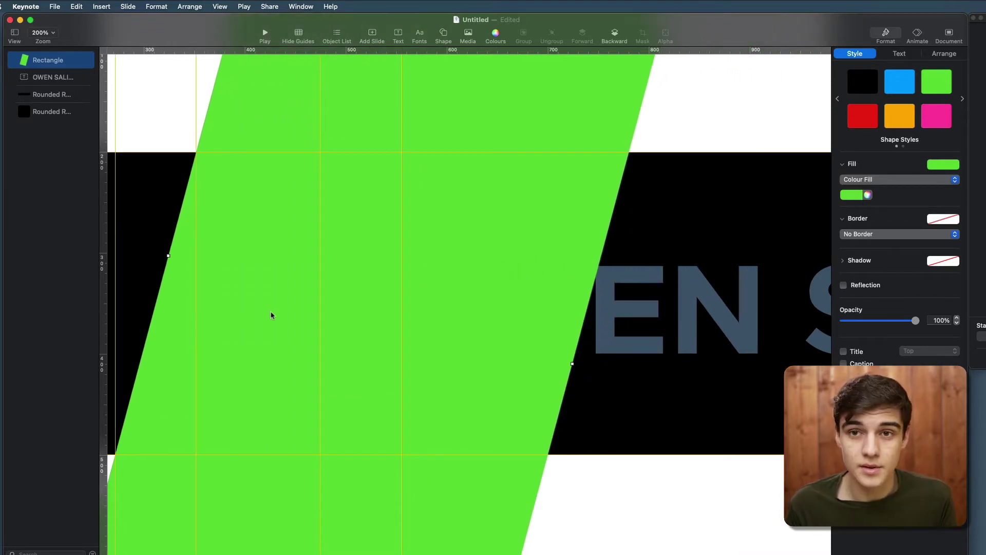
{"action": "scroll", "coordinate": [271, 314], "scroll_direction": "down", "scroll_amount": 5}
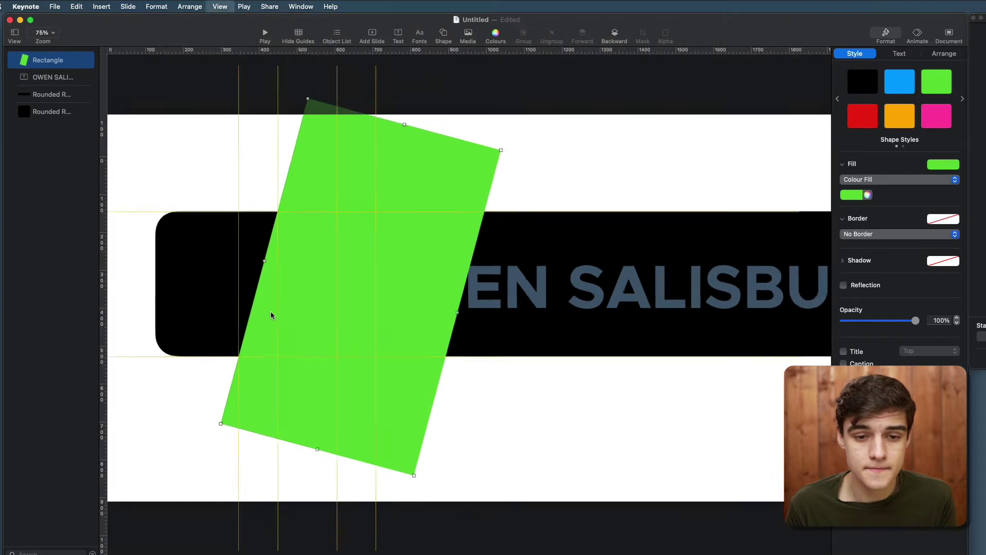
{"action": "scroll", "coordinate": [271, 315], "scroll_direction": "down", "scroll_amount": 2}
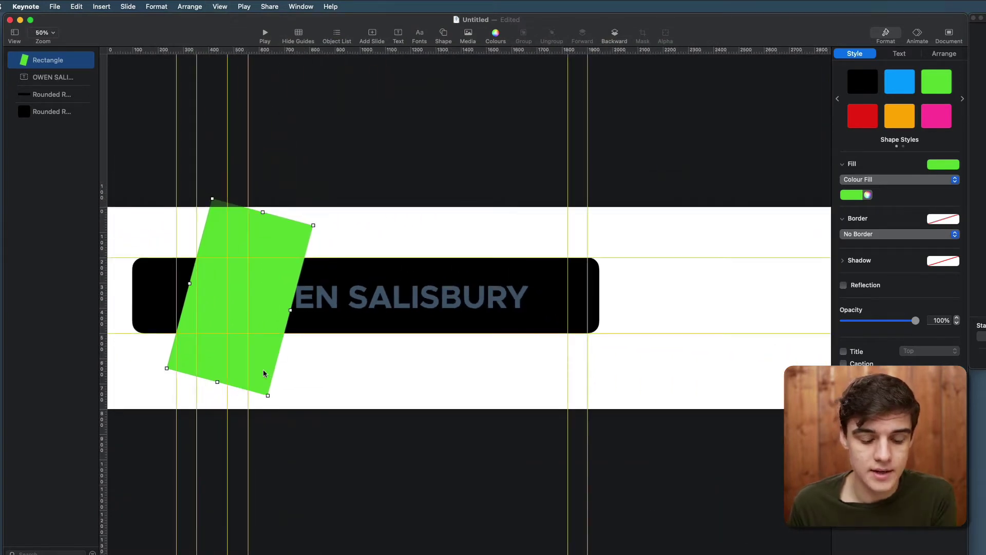
{"action": "key", "text": "BackSpace"}
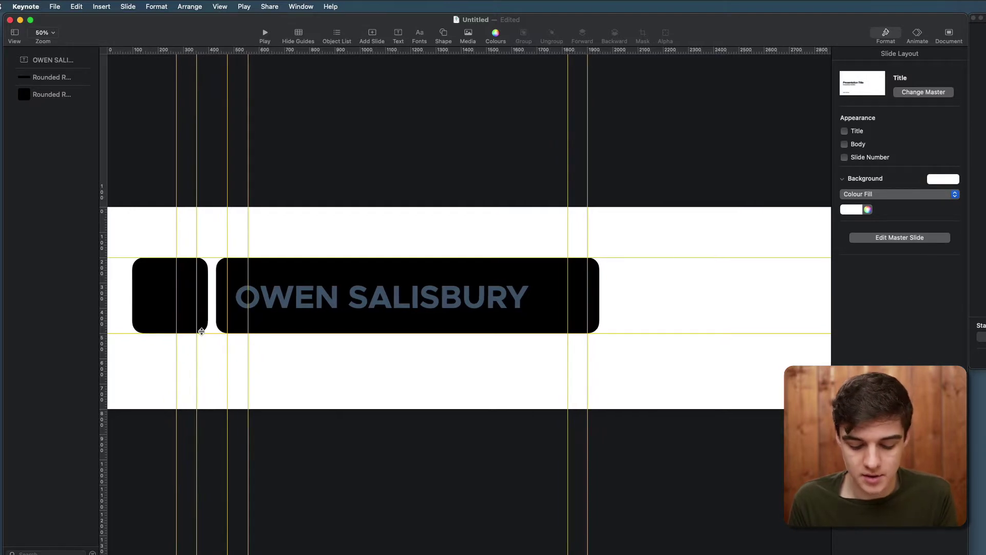
- Make the long bar editable and delete the points that form its rounded right corners
{"action": "scroll", "coordinate": [202, 332], "scroll_direction": "up", "scroll_amount": 5}
{"action": "left_click", "coordinate": [609, 261]}
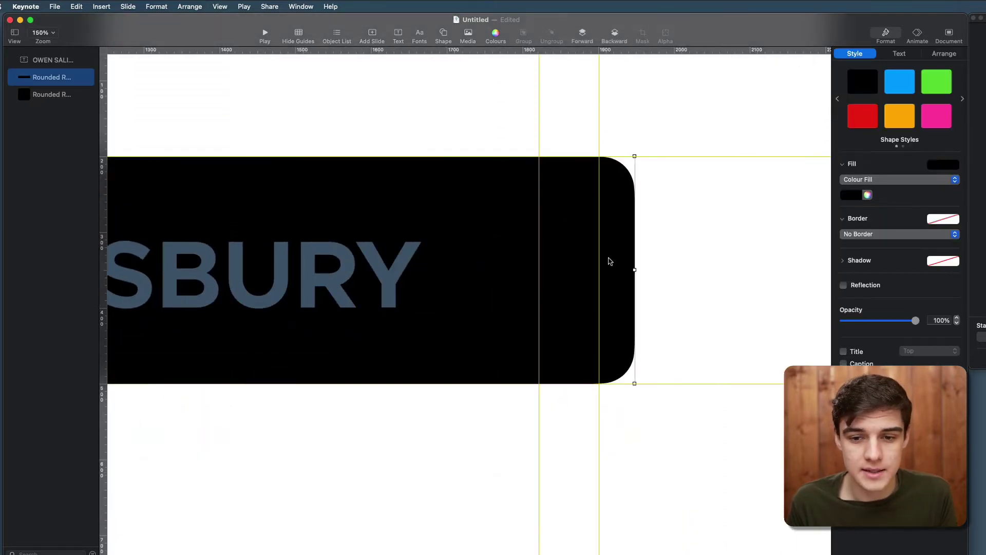
{"action": "right_click", "coordinate": [609, 261]}
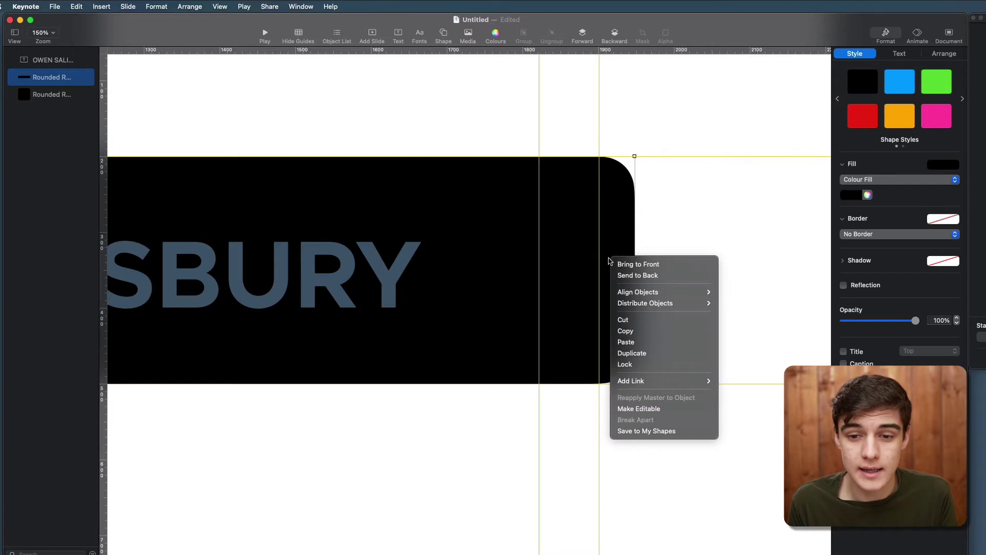
{"action": "left_click", "coordinate": [659, 408]}
{"action": "left_click_drag", "start_coordinate": [589, 116], "coordinate": [671, 396]}
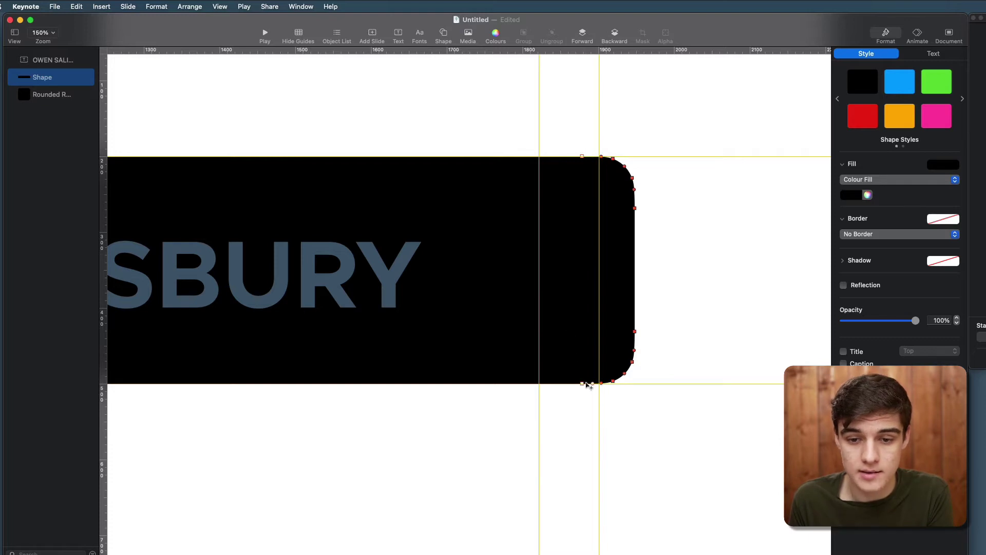
{"action": "key", "text": "Delete"}
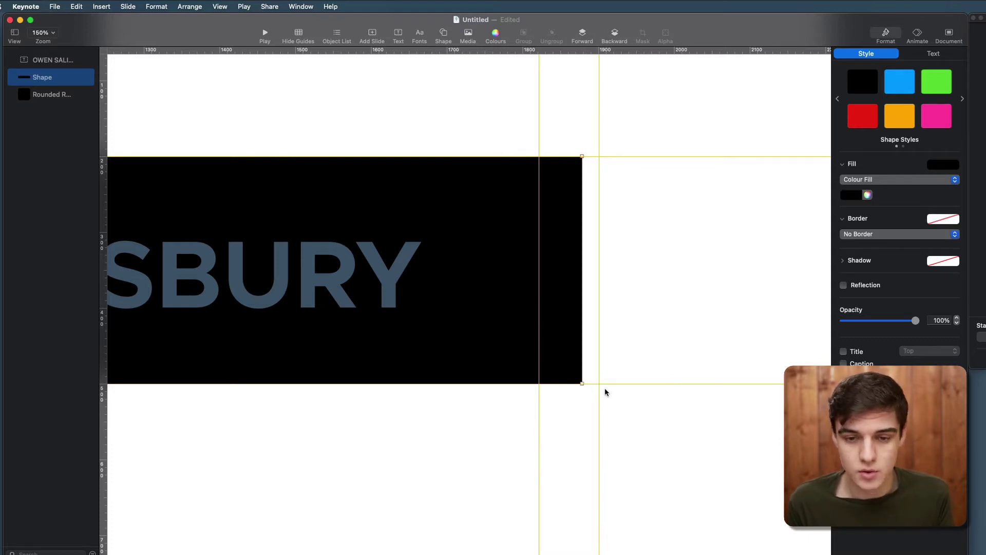
- Slant the bar's right end by moving its upper corner point out to the outer guide and its lower one in to the inner guide
{"action": "key", "text": "super+shift+period"}
{"action": "key", "text": "super+shift+period"}
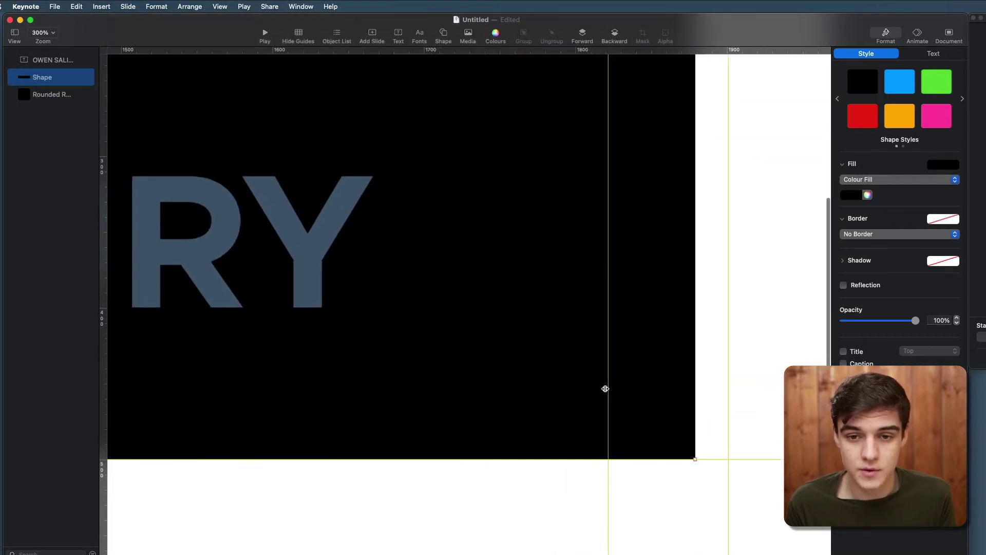
{"action": "scroll", "coordinate": [633, 367], "scroll_direction": "up", "scroll_amount": 2}
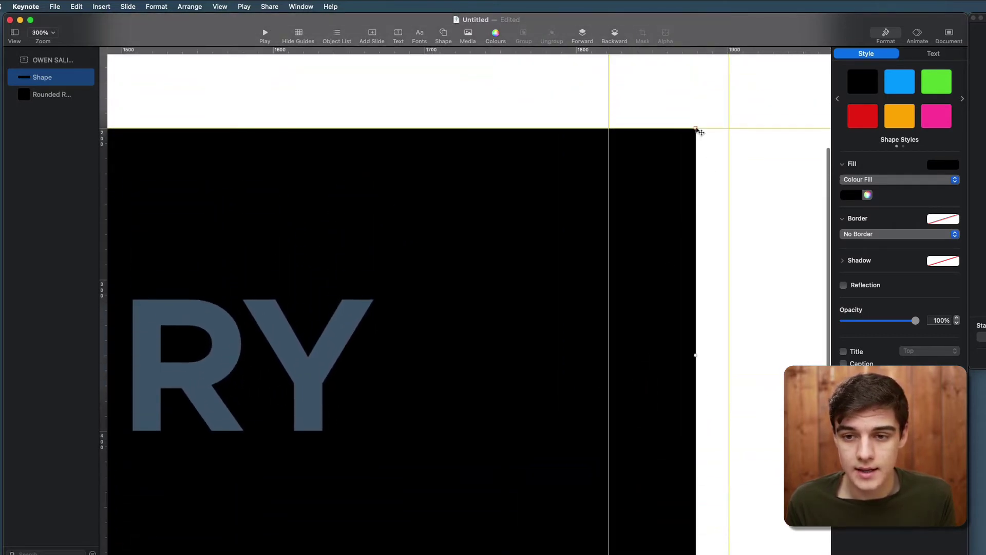
{"action": "left_click_drag", "start_coordinate": [695, 130], "coordinate": [729, 130]}
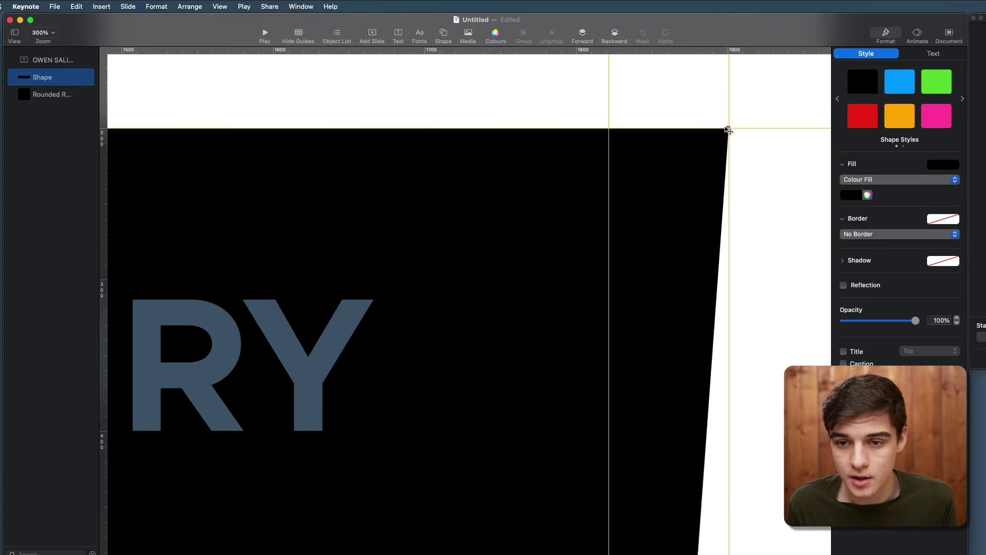
{"action": "scroll", "coordinate": [719, 169], "scroll_direction": "down", "scroll_amount": 8}
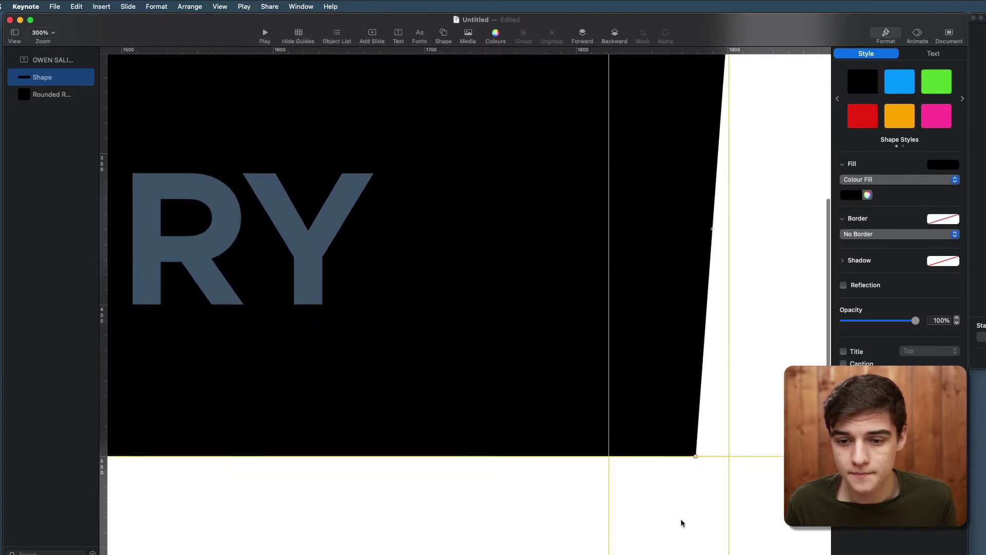
{"action": "left_click_drag", "start_coordinate": [696, 450], "coordinate": [608, 450]}
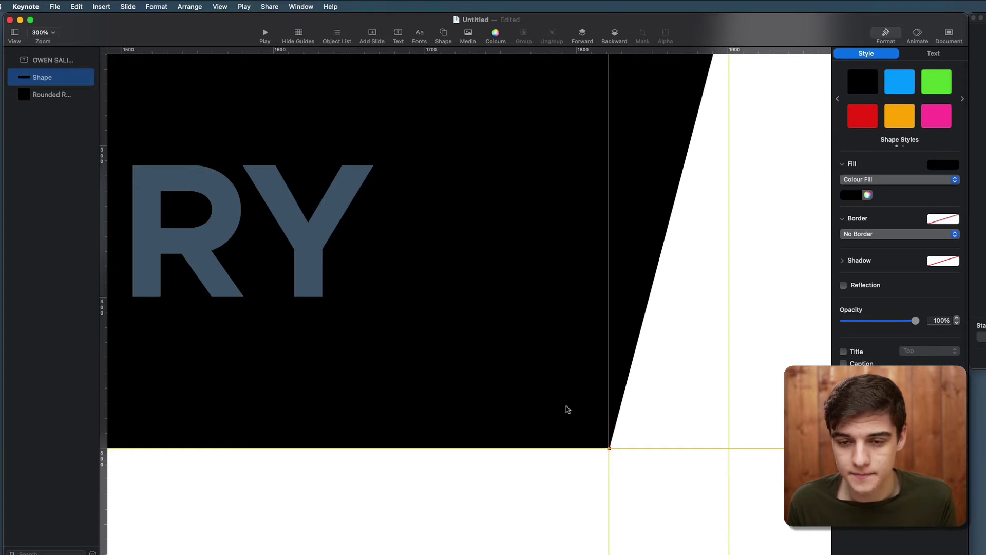
- Delete the points that form the long bar's rounded left corners
{"action": "scroll", "coordinate": [568, 409], "scroll_direction": "up", "scroll_amount": 5}
{"action": "scroll", "coordinate": [565, 405], "scroll_direction": "left", "scroll_amount": 20}
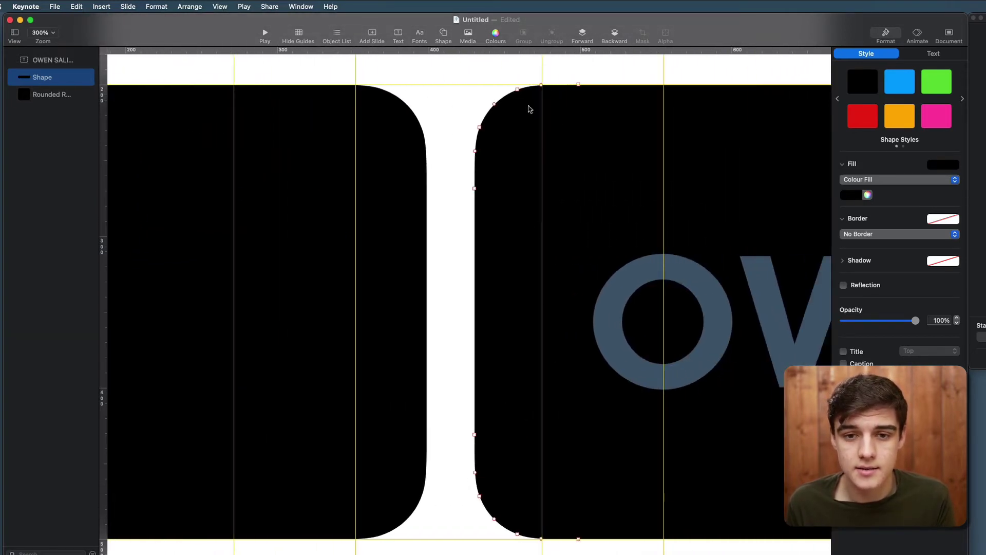
{"action": "left_click_drag", "start_coordinate": [434, 58], "coordinate": [548, 523]}
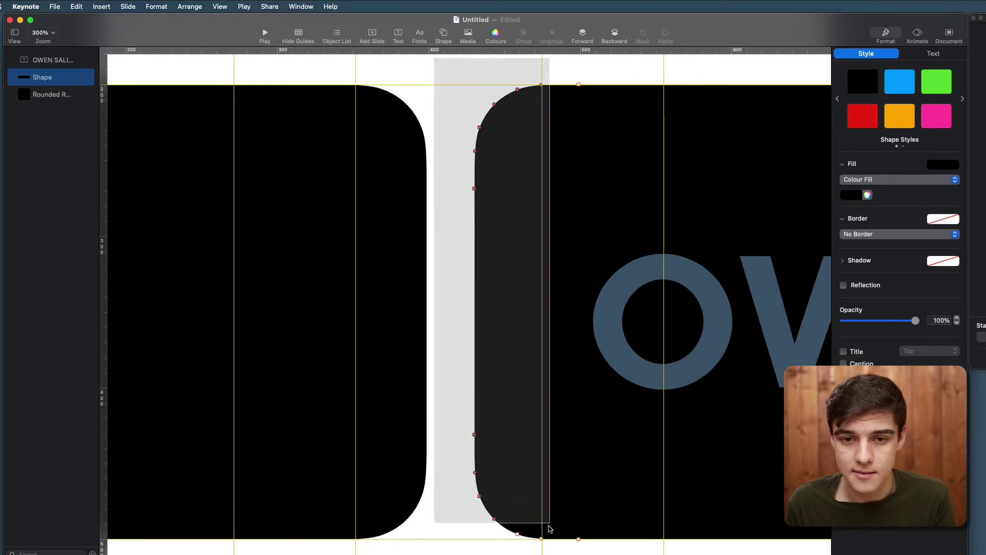
{"action": "key", "text": "Delete"}
- Slant the bar's left end by moving its upper corner point to the right guide and its lower one to the left guide
{"action": "left_click_drag", "start_coordinate": [579, 84], "coordinate": [664, 87]}
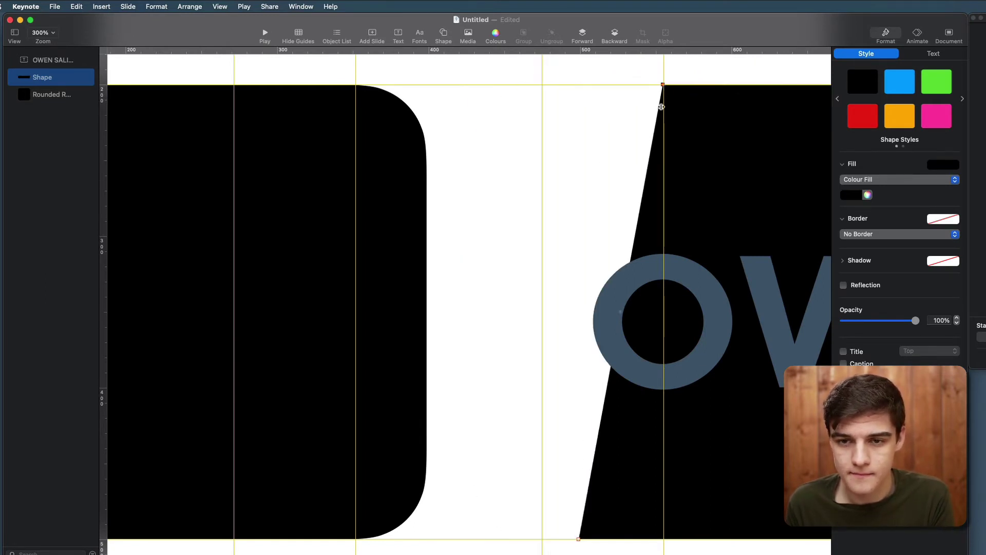
{"action": "left_click_drag", "start_coordinate": [579, 540], "coordinate": [542, 538]}
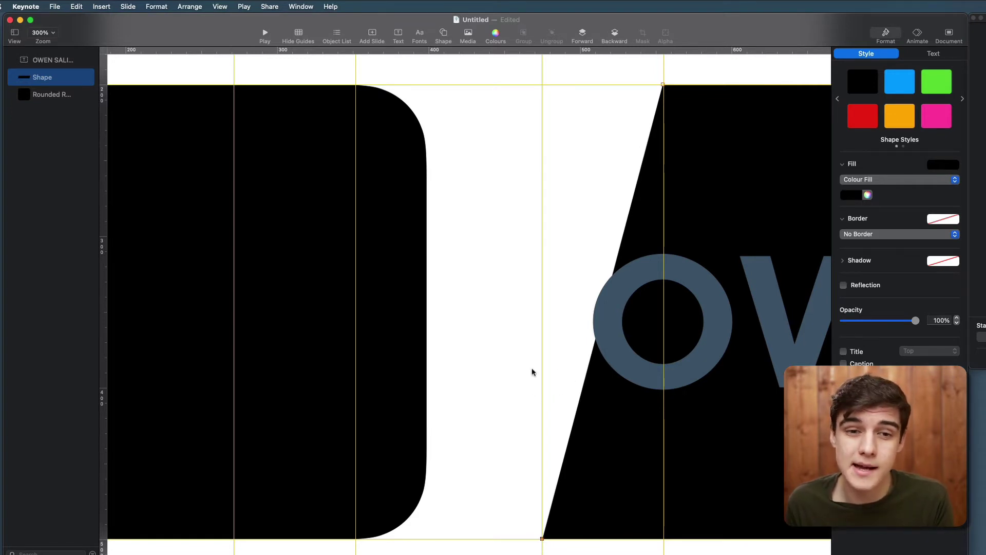
{"action": "scroll", "coordinate": [528, 368], "scroll_direction": "down", "scroll_amount": 5}
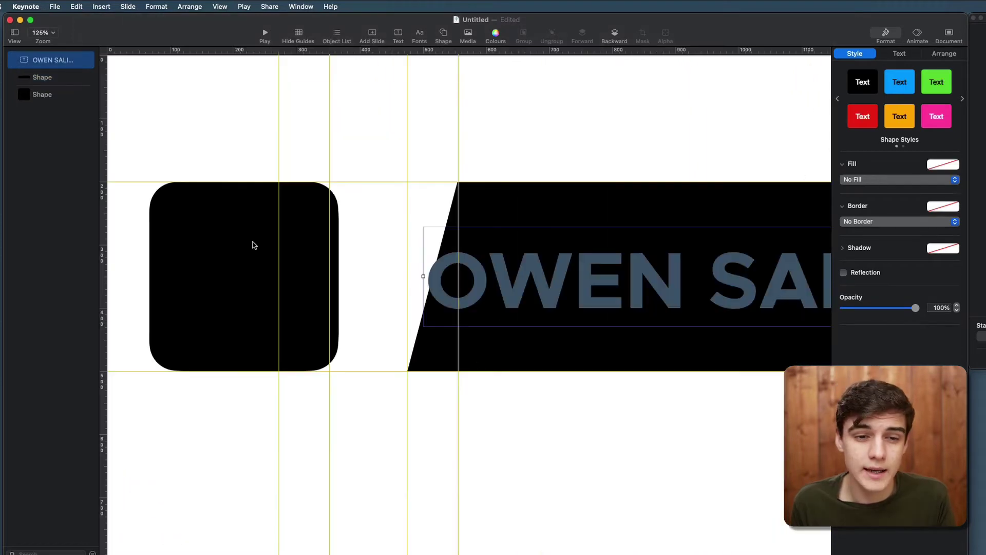
- Move the rounded square to the slide's left edge, make it editable and delete the points forming its rounded right corners
{"action": "left_click_drag", "start_coordinate": [252, 245], "coordinate": [220, 249]}
{"action": "right_click", "coordinate": [221, 249]}
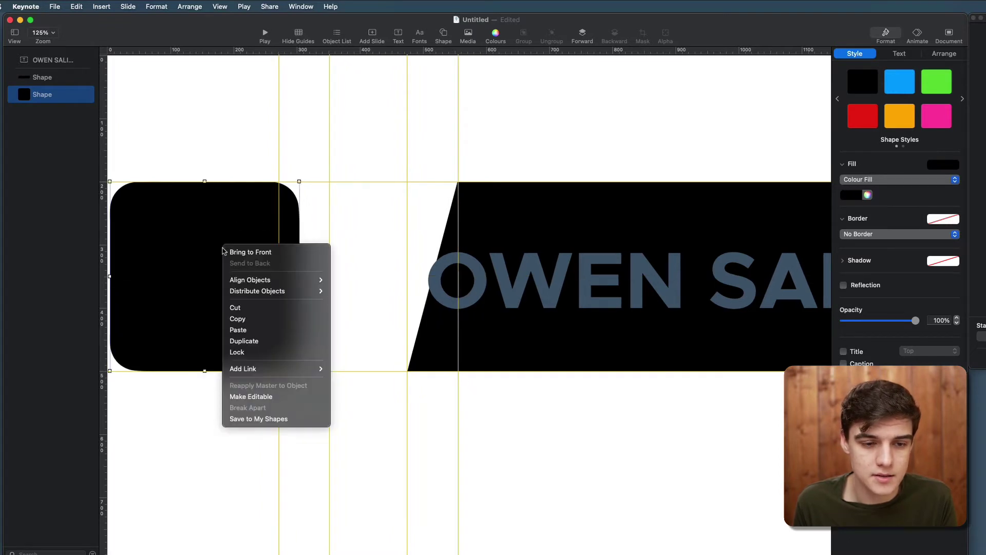
{"action": "left_click", "coordinate": [271, 395]}
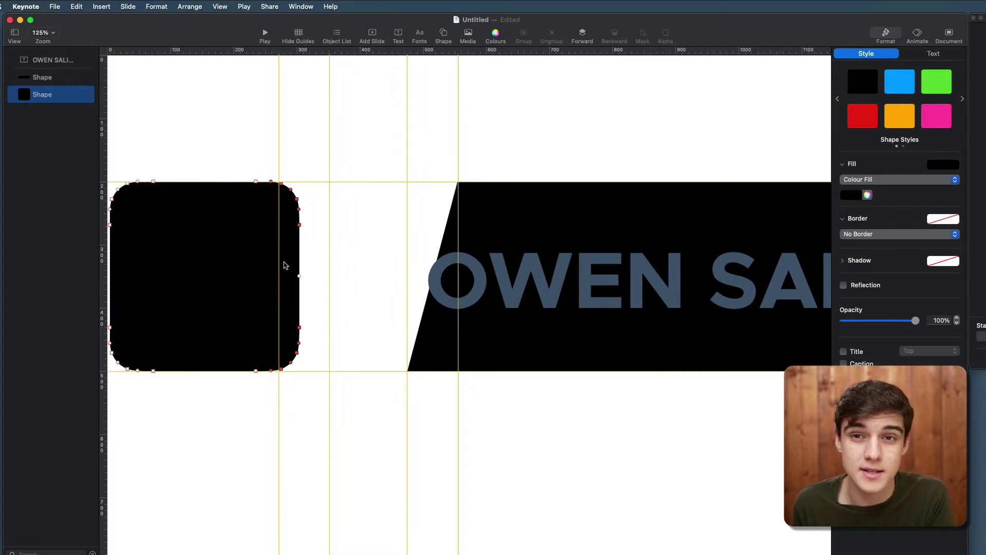
{"action": "key", "text": "Delete"}
- Slant the square's right end by moving its upper corner point to the second vertical guide and its lower one to the first
{"action": "left_click_drag", "start_coordinate": [255, 181], "coordinate": [331, 183]}
{"action": "left_click_drag", "start_coordinate": [256, 370], "coordinate": [279, 370]}
{"action": "left_click", "coordinate": [320, 411]}
{"action": "mouse_move", "coordinate": [226, 270]}
{"action": "left_mouse_down"}
{"action": "mouse_move", "coordinate": [356, 271]}
{"action": "mouse_move", "coordinate": [216, 269]}
{"action": "left_mouse_up"}
{"action": "scroll", "coordinate": [294, 160], "scroll_direction": "down", "scroll_amount": 5}
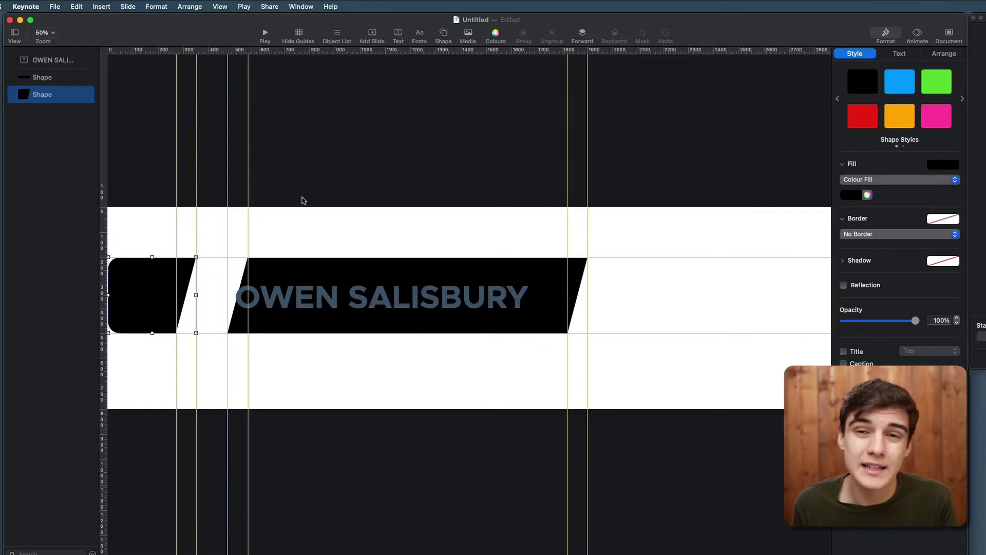
- Hide the guides on the slide
{"action": "left_click", "coordinate": [222, 7]}
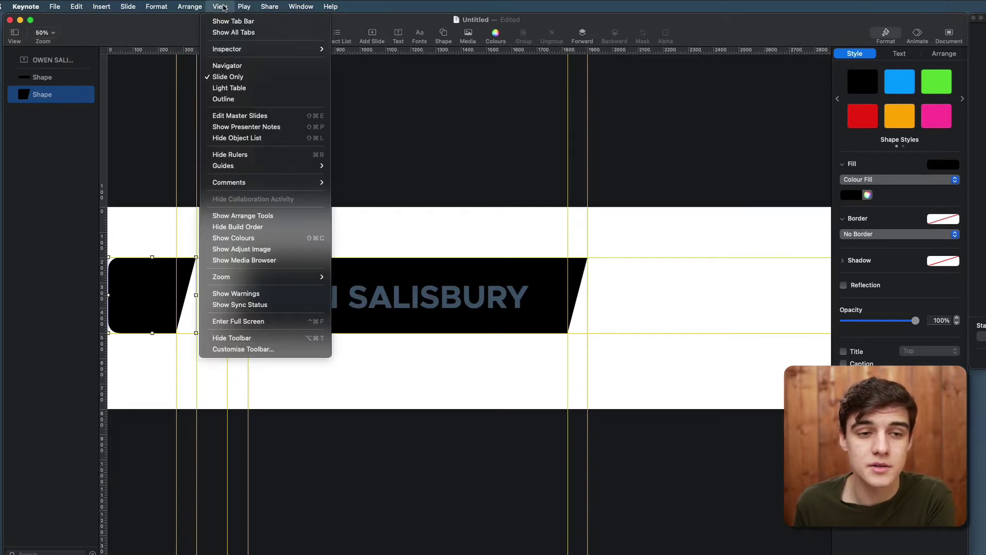
{"action": "mouse_move", "coordinate": [298, 165]}
{"action": "left_click", "coordinate": [345, 166]}
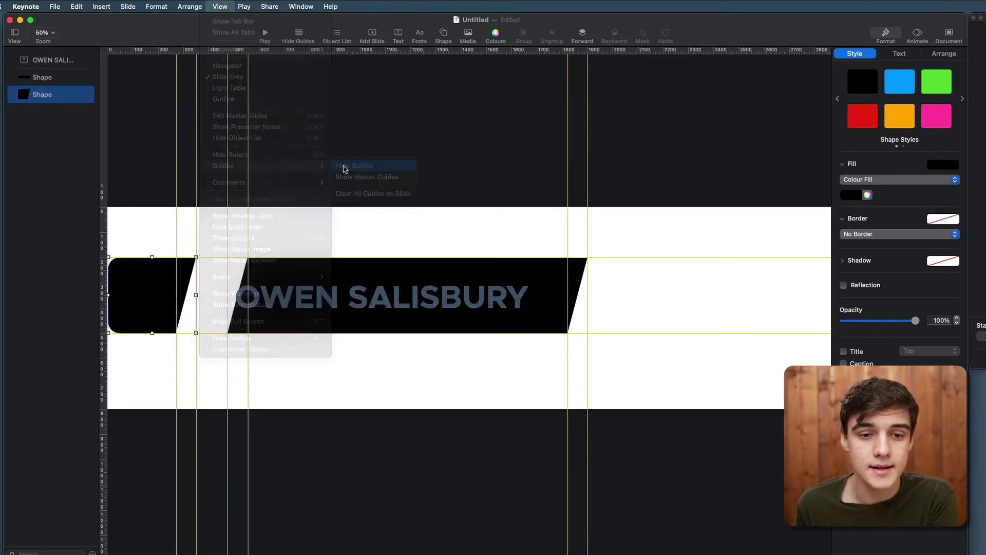
- Place the small shape slightly in from the slide's left edge and close the long bar and name text up beside it with a narrow slanted gap
{"action": "left_click_drag", "start_coordinate": [148, 274], "coordinate": [163, 275]}
{"action": "left_click_drag", "start_coordinate": [326, 267], "coordinate": [301, 270]}
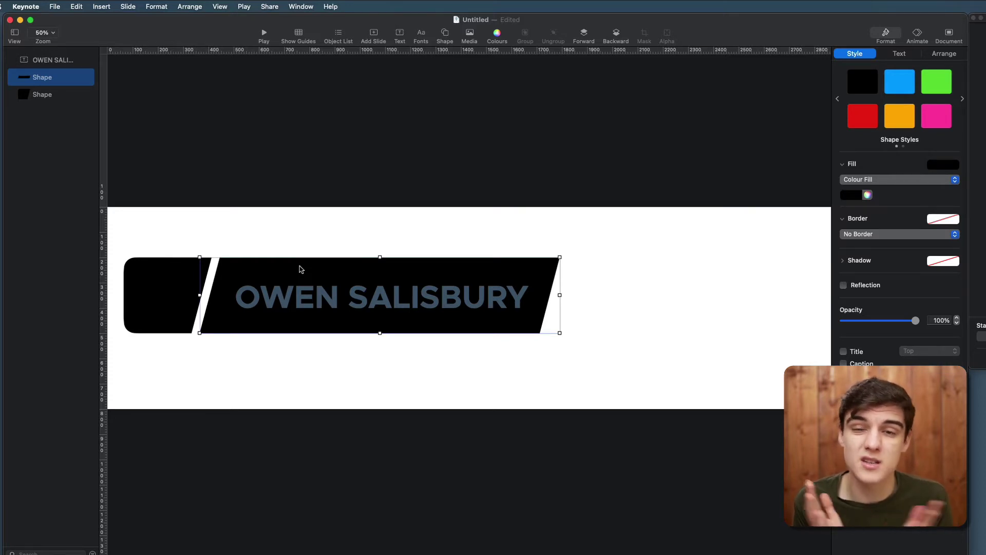
{"action": "left_click_drag", "start_coordinate": [300, 269], "coordinate": [259, 297]}
{"action": "left_click", "coordinate": [252, 220]}
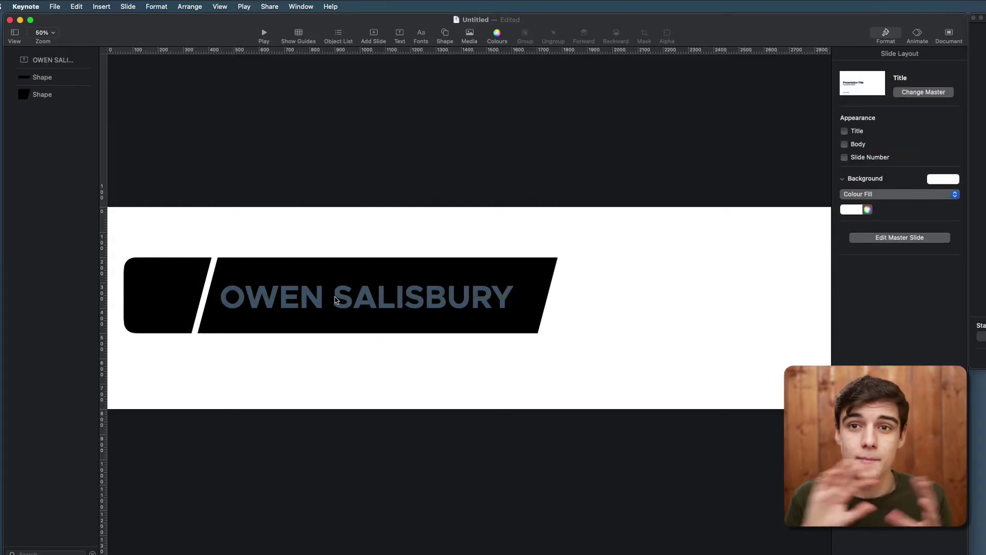
{"action": "left_click", "coordinate": [182, 295]}
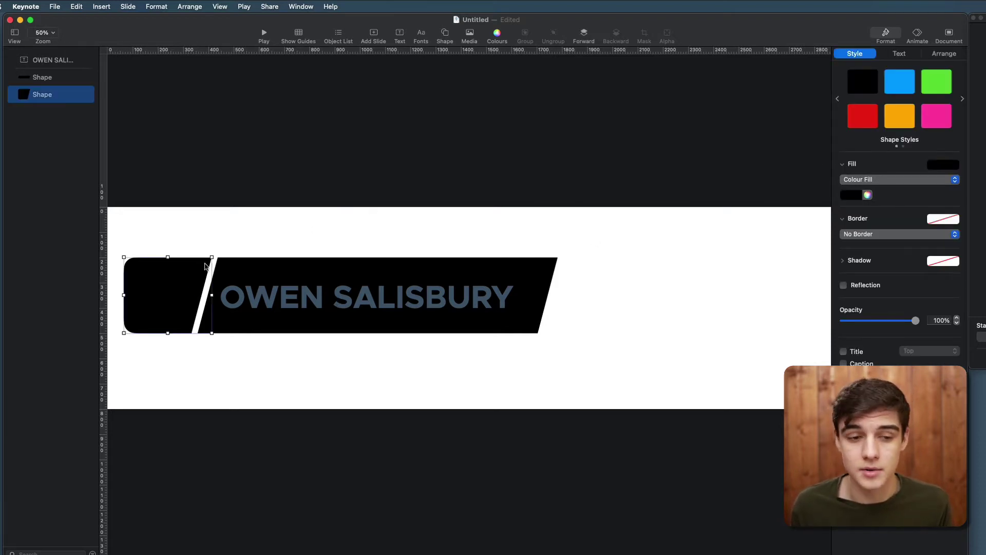
{"action": "left_click", "coordinate": [196, 239]}
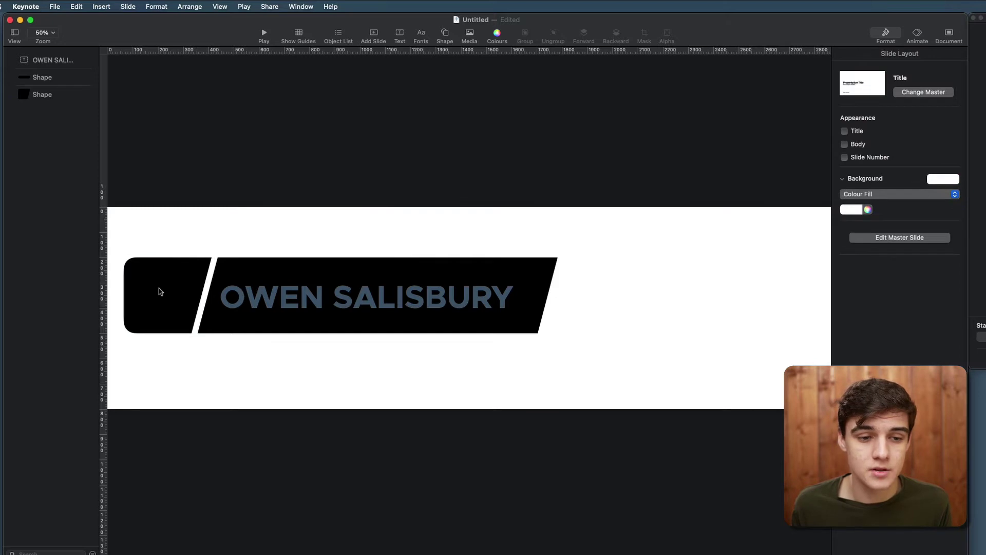
- Give the small shape an Advanced Gradient Fill that runs from blue to hex colour 34495E
{"action": "left_click", "coordinate": [190, 292]}
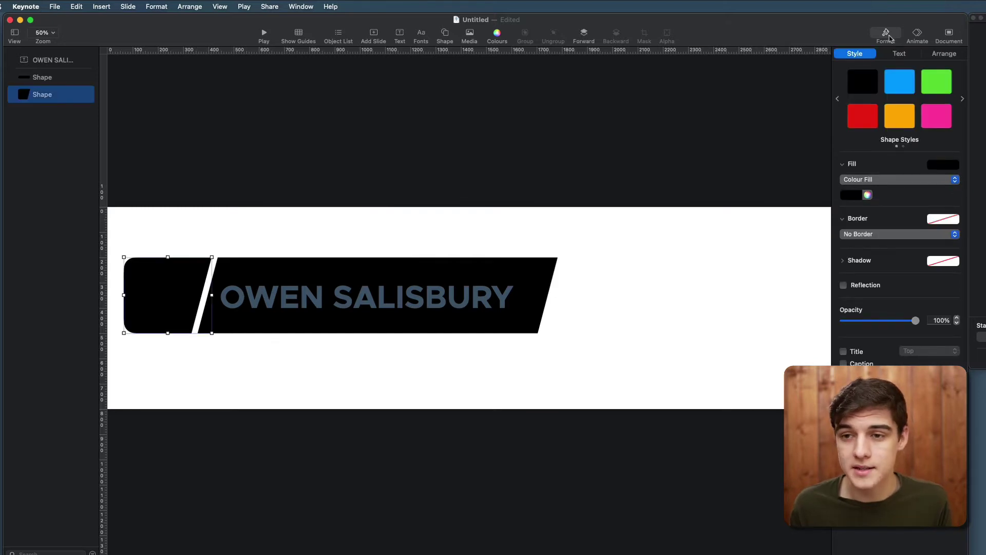
{"action": "left_click", "coordinate": [894, 180]}
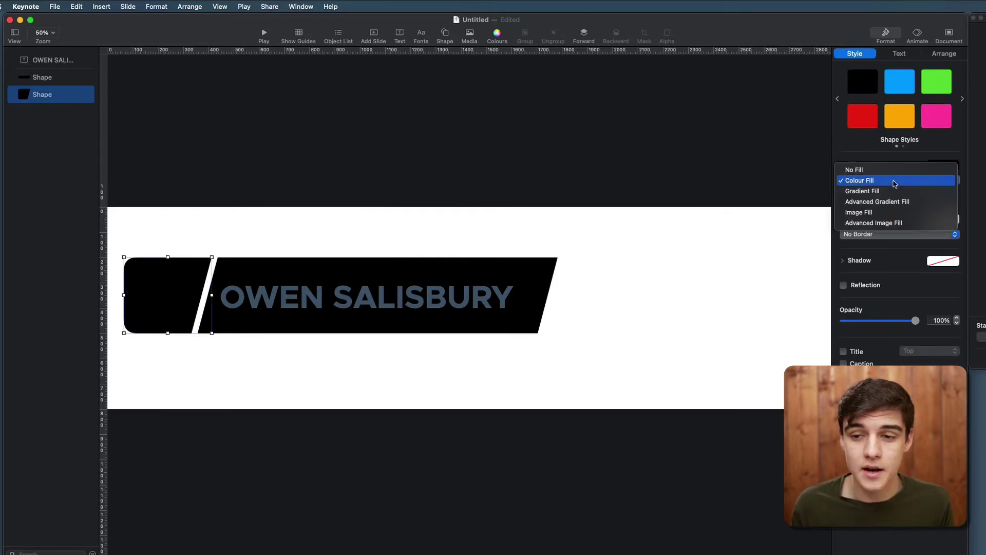
{"action": "left_click", "coordinate": [893, 202]}
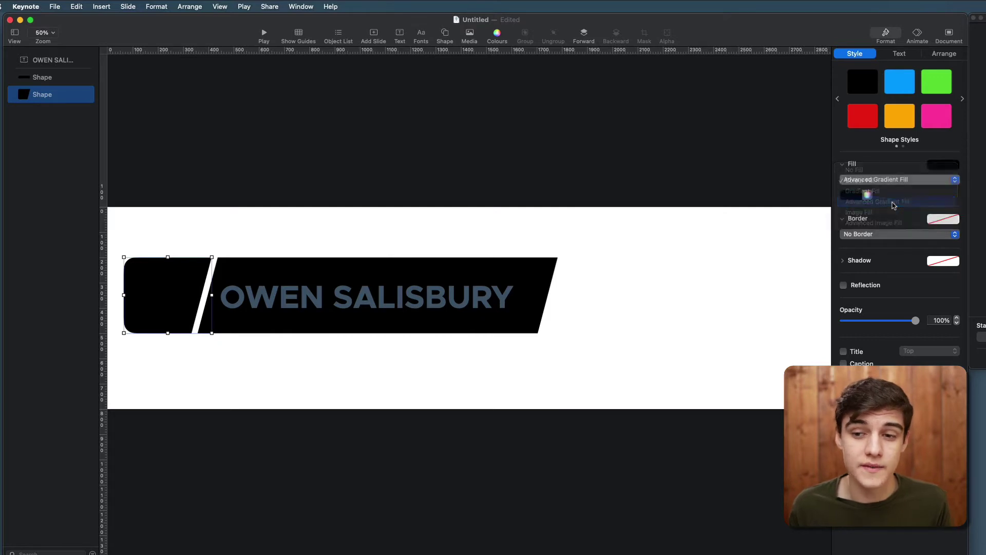
{"action": "double_click", "coordinate": [844, 206]}
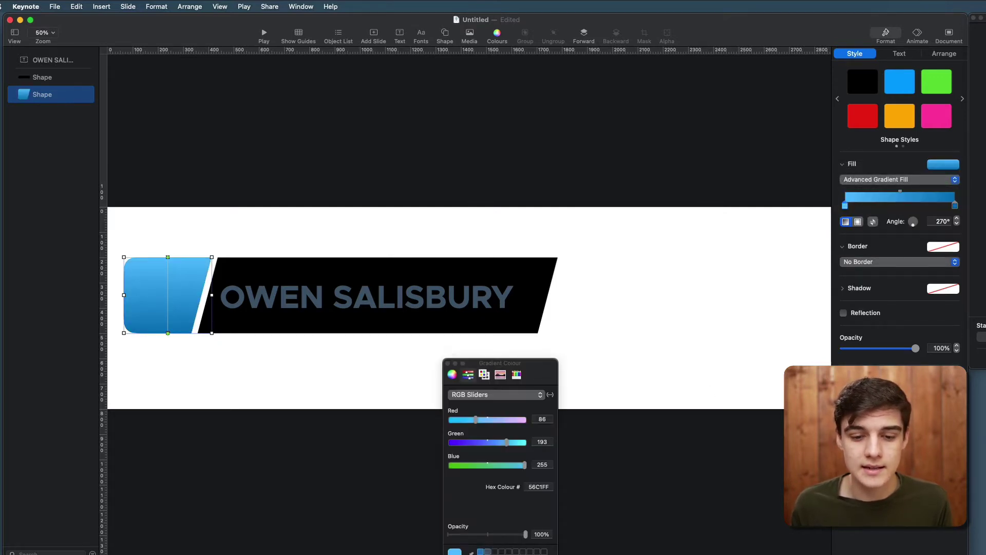
{"action": "type", "text": "34495E"}
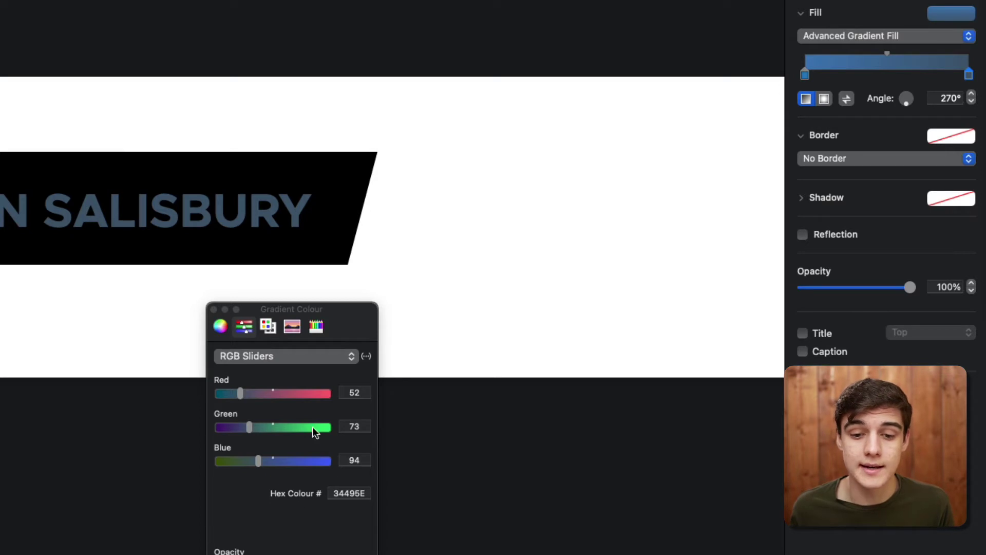
- Adjust the small shape's gradient with the dark stop at the far end and the midpoint about a third along from the blue stop
{"action": "left_click_drag", "start_coordinate": [224, 333], "coordinate": [983, 354]}
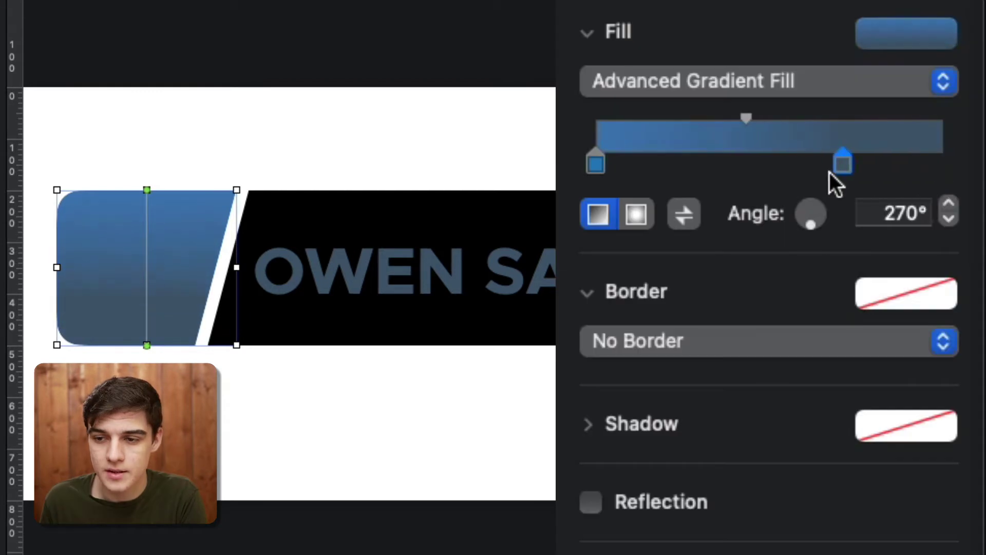
{"action": "left_click_drag", "start_coordinate": [830, 172], "coordinate": [799, 172]}
{"action": "mouse_move", "coordinate": [590, 173]}
{"action": "left_mouse_down"}
{"action": "mouse_move", "coordinate": [809, 175]}
{"action": "mouse_move", "coordinate": [596, 174]}
{"action": "left_mouse_up"}
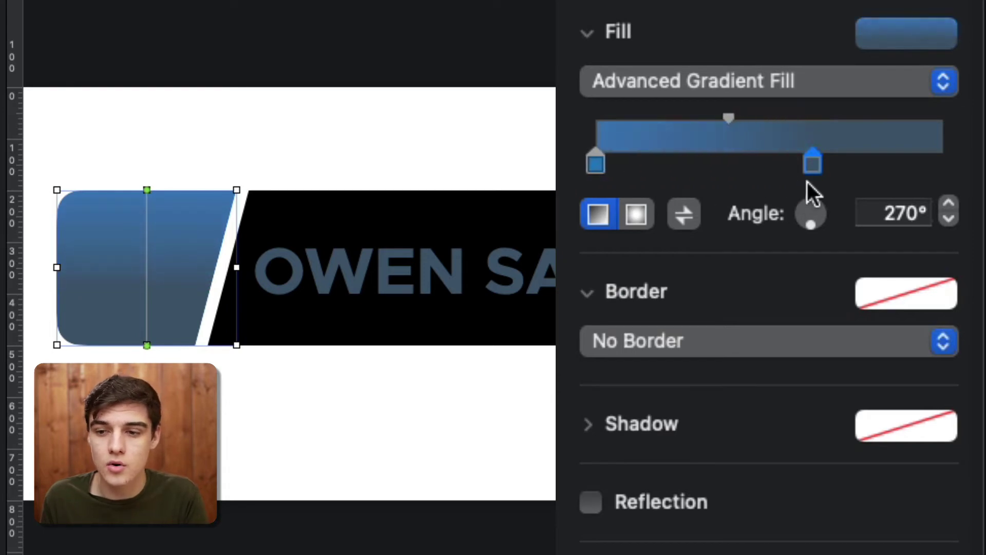
{"action": "left_click_drag", "start_coordinate": [810, 166], "coordinate": [943, 166]}
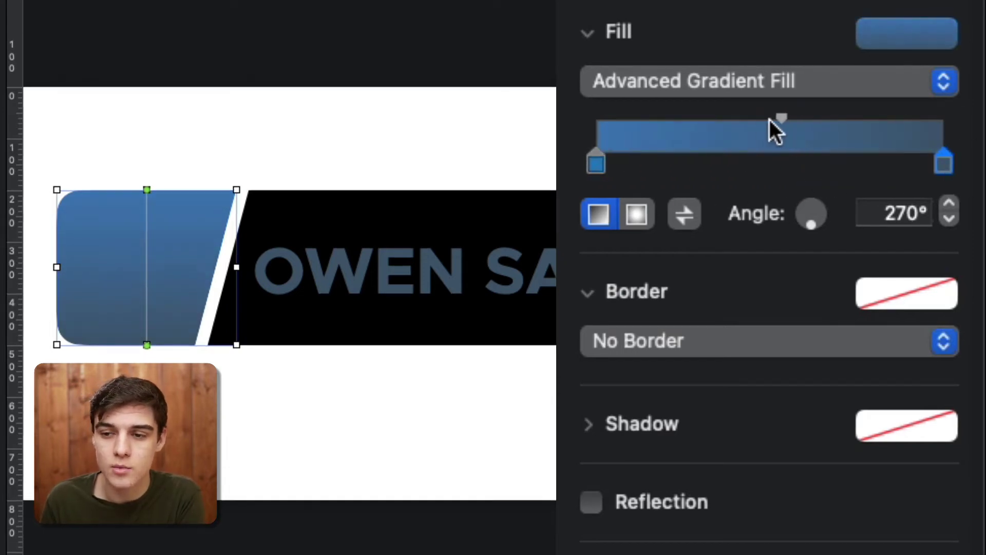
{"action": "left_click_drag", "start_coordinate": [708, 121], "coordinate": [711, 121]}
- Give the long bar an Advanced Gradient Fill with Mercury as the start colour and Snow as the end colour
{"action": "key", "text": "Tab"}
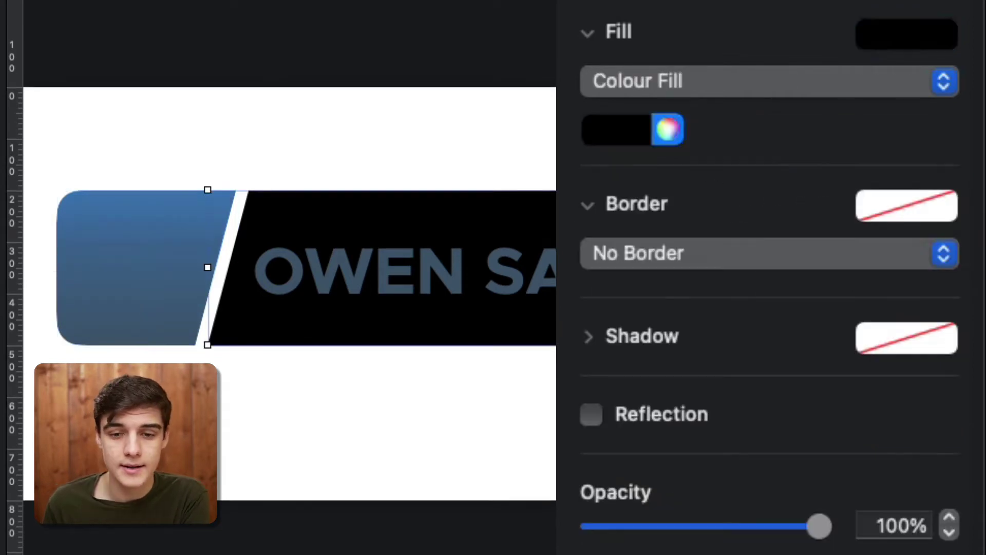
{"action": "left_click", "coordinate": [765, 74]}
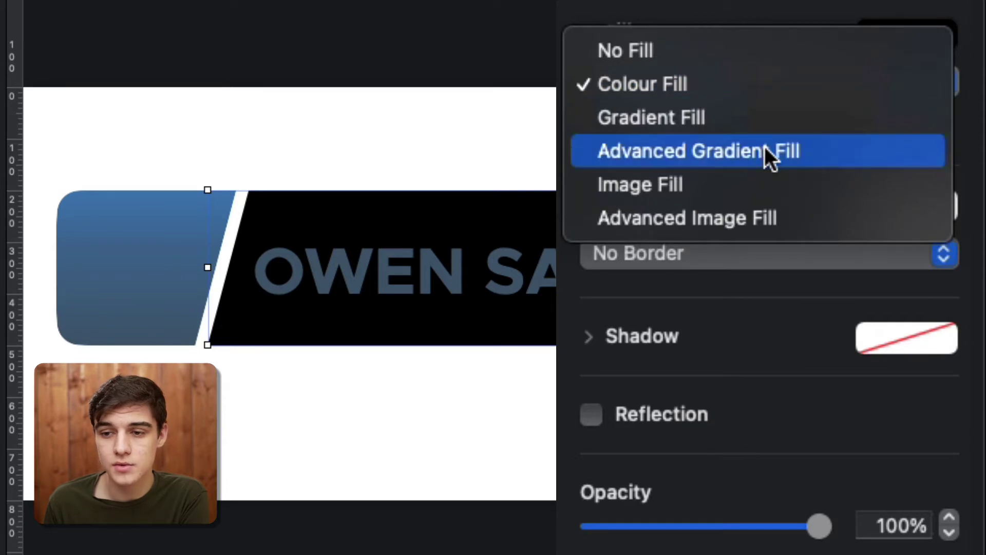
{"action": "left_click", "coordinate": [748, 151]}
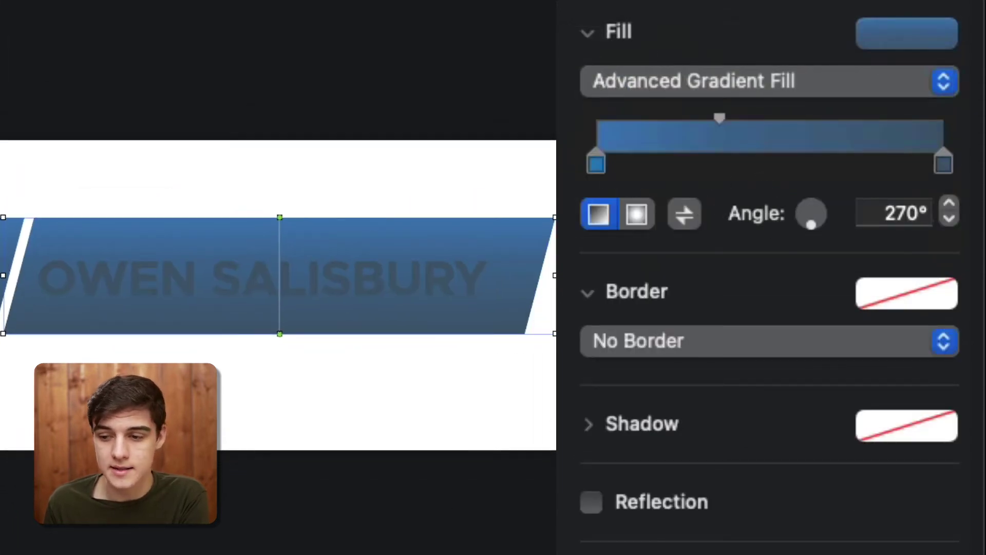
{"action": "left_click", "coordinate": [942, 163]}
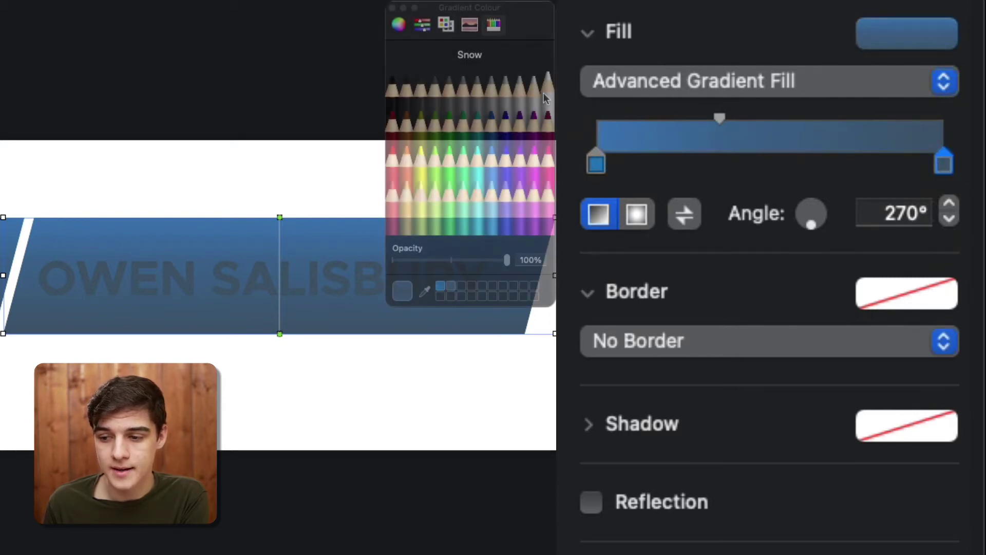
{"action": "left_click", "coordinate": [545, 94]}
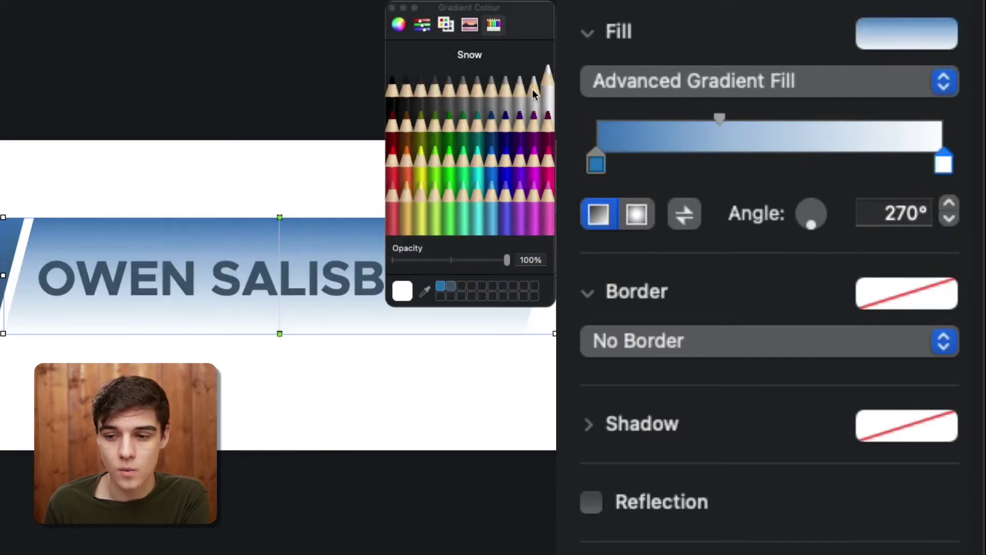
{"action": "left_click", "coordinate": [596, 166]}
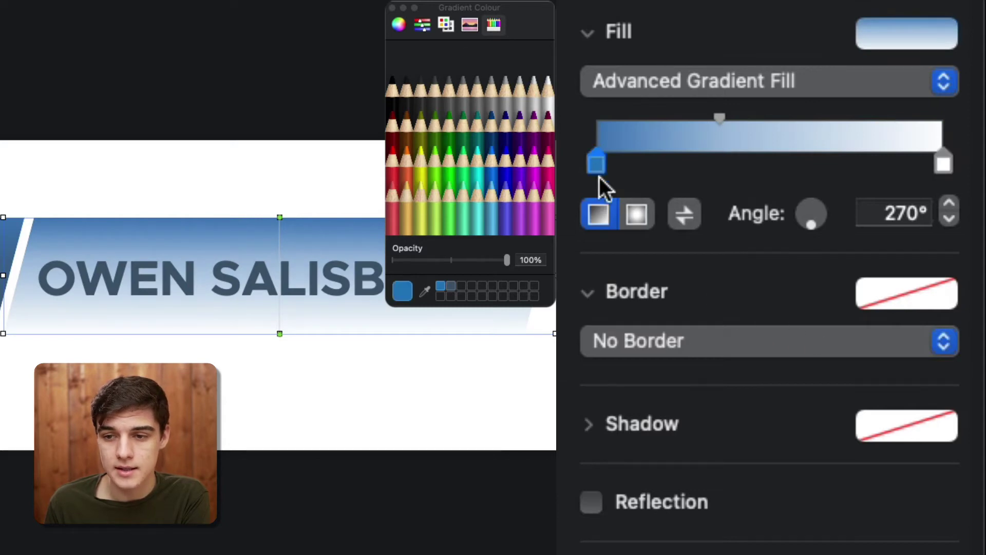
{"action": "left_click", "coordinate": [532, 94]}
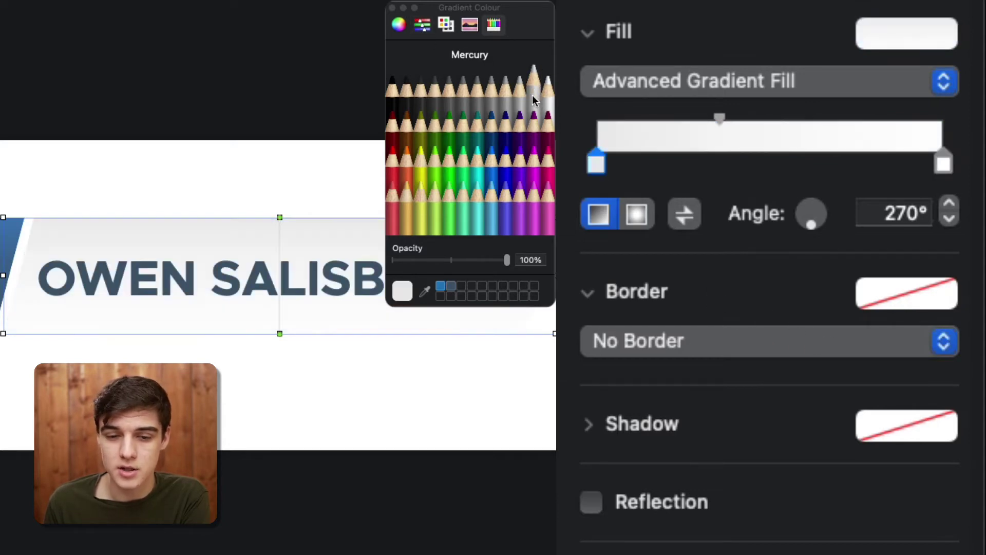
- Adjust the midpoint of the long bar's gradient and reverse its direction so the grey lies along the bar's lower edge
{"action": "left_click_drag", "start_coordinate": [716, 118], "coordinate": [754, 121]}
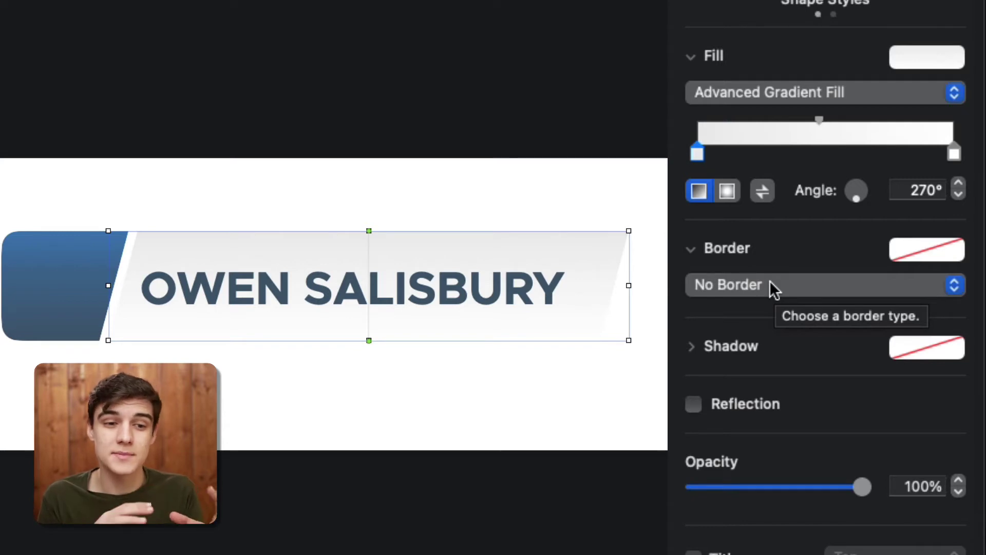
{"action": "left_click", "coordinate": [762, 192]}
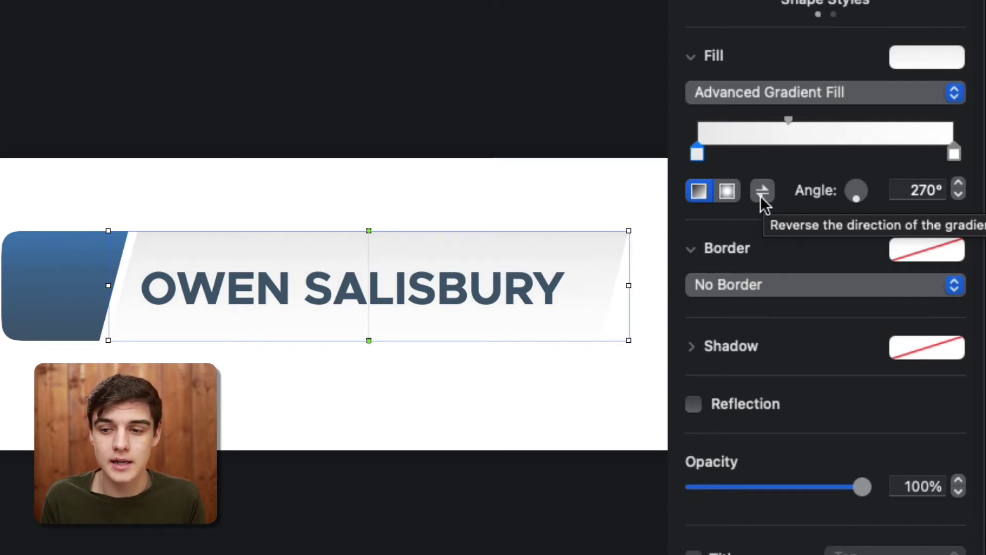
{"action": "left_click", "coordinate": [762, 191]}
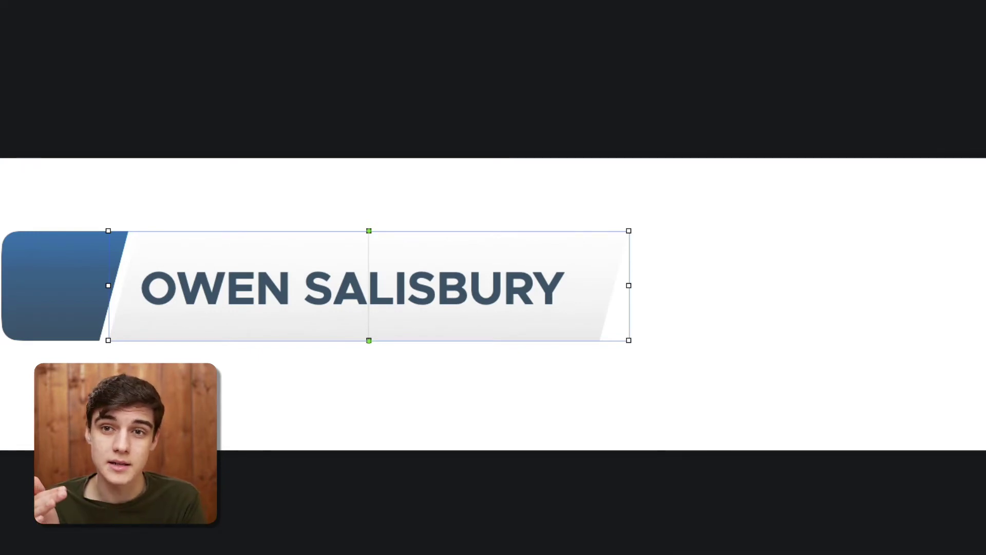
{"action": "left_click", "coordinate": [903, 236]}
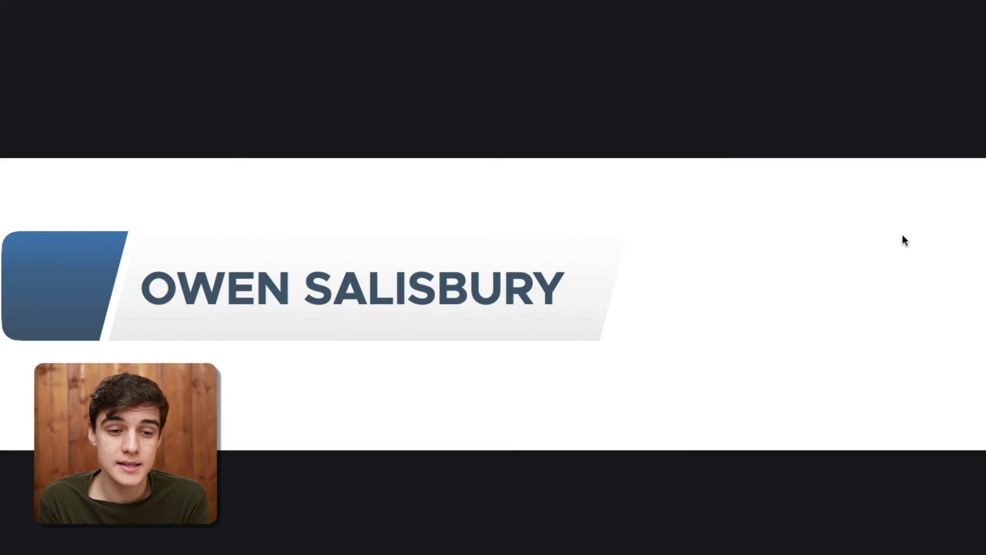
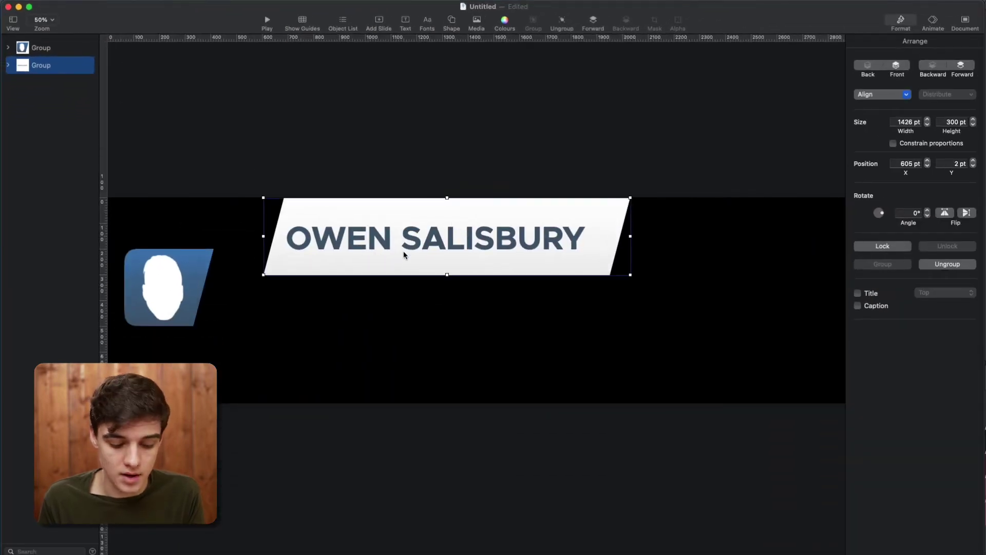
- Undo the last move of the name bar group and deselect it
{"action": "key", "text": "super+z"}
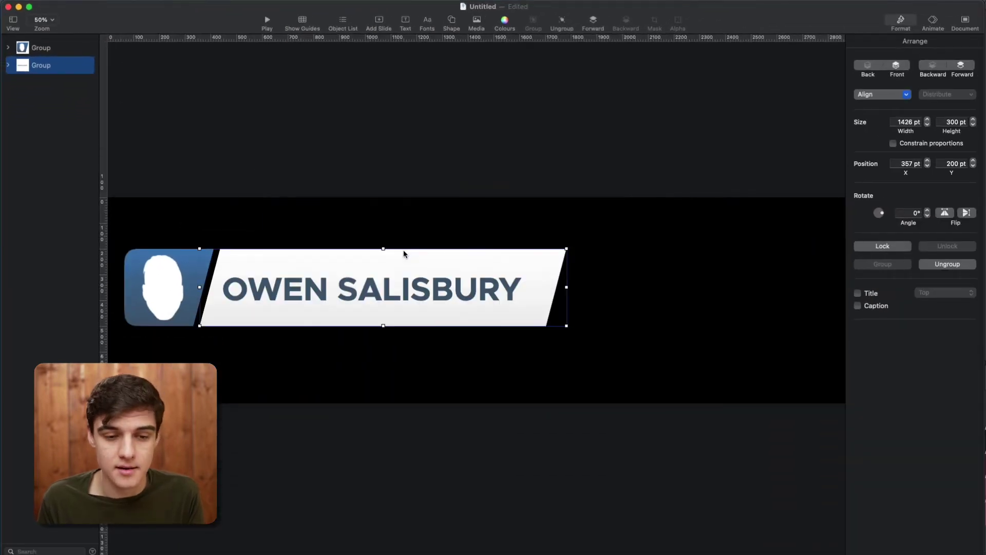
{"action": "key", "text": "Escape"}
- Give the head icon group a Move In build-in effect running Bottom to Top, without bounce
{"action": "left_click", "coordinate": [174, 276]}
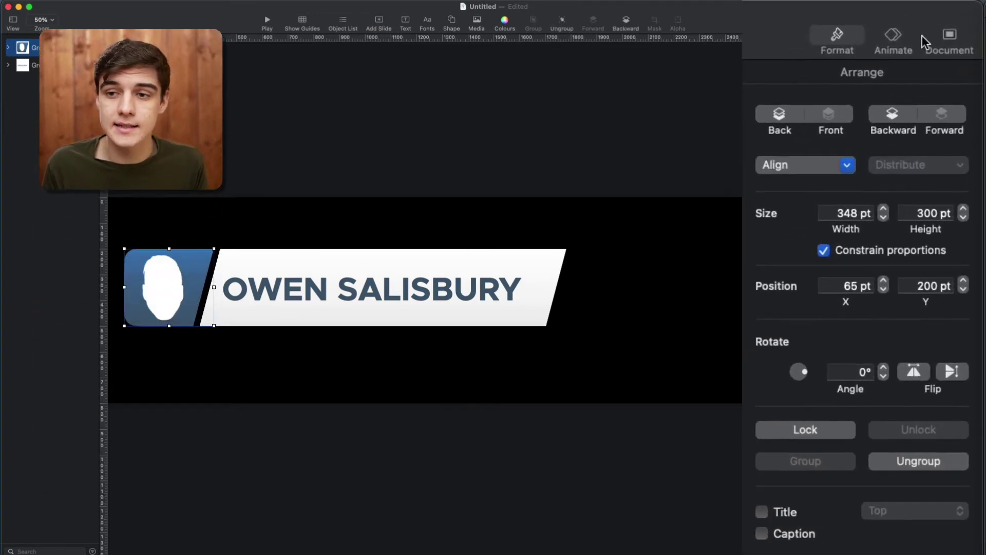
{"action": "left_click", "coordinate": [891, 36]}
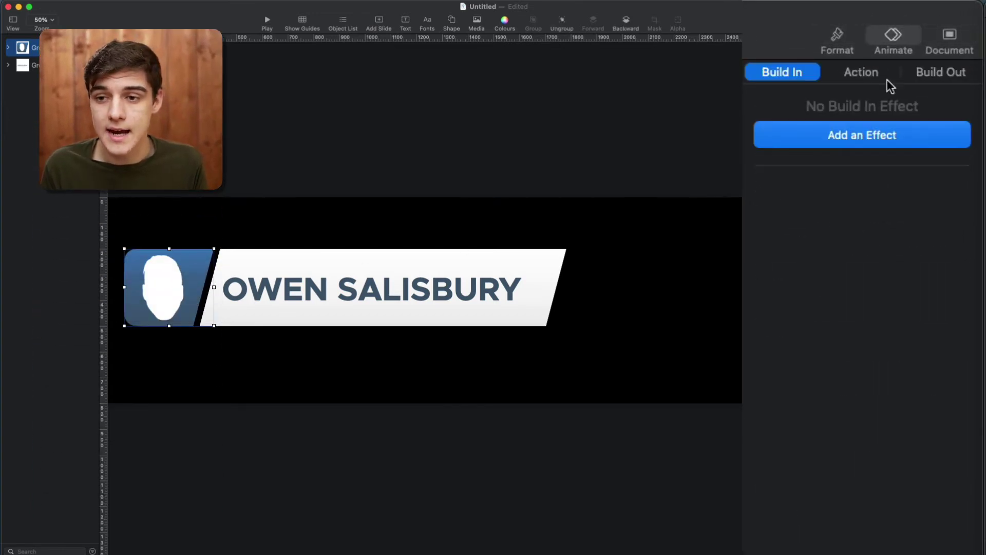
{"action": "left_click", "coordinate": [864, 134]}
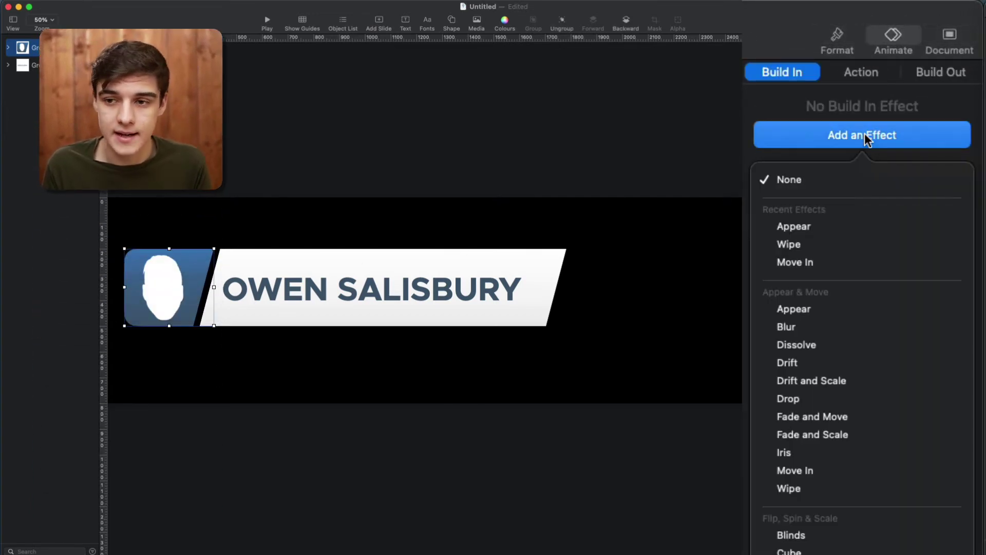
{"action": "left_click", "coordinate": [825, 263]}
{"action": "left_click", "coordinate": [761, 272]}
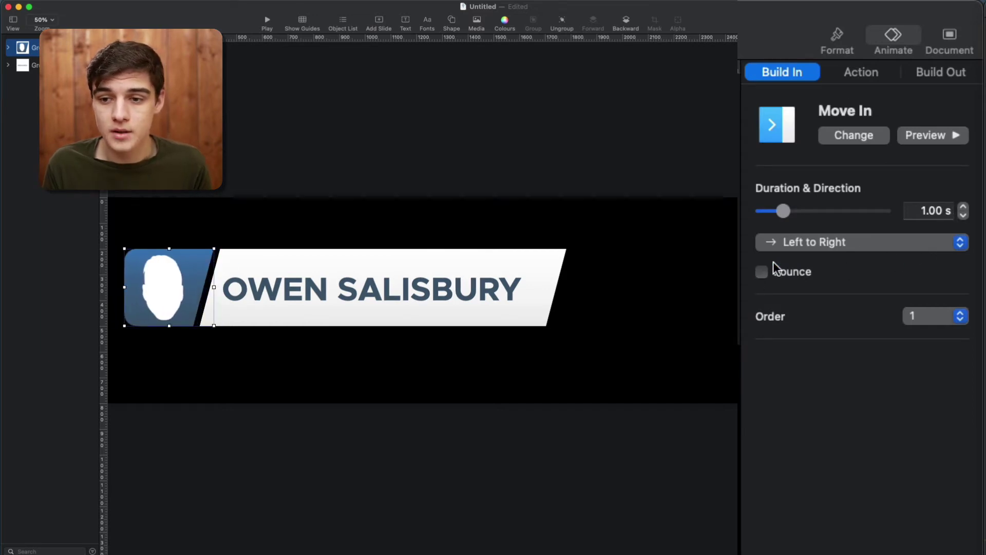
{"action": "left_click", "coordinate": [791, 248]}
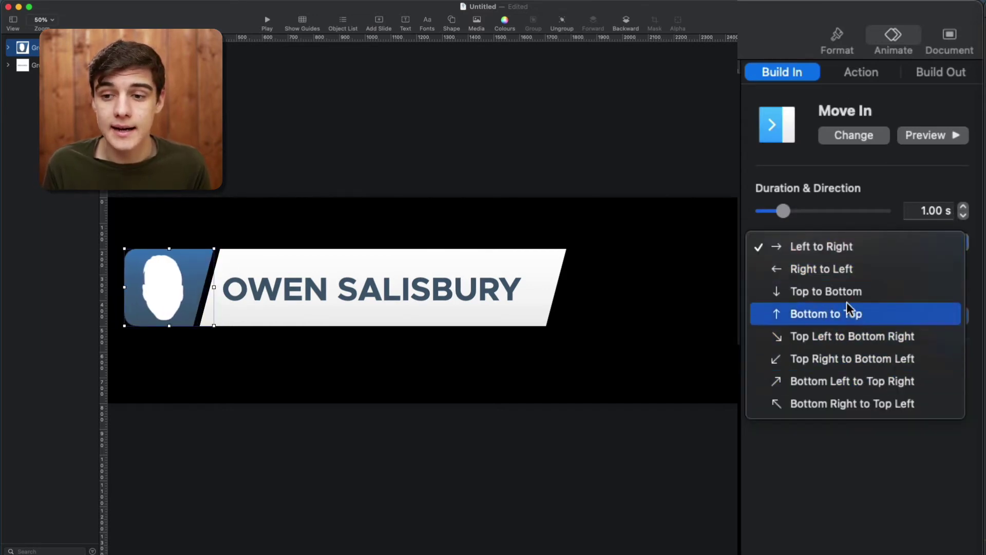
{"action": "left_click", "coordinate": [848, 313]}
- Set the duration of the head icon's Move In effect to 0.60 s and preview it
{"action": "left_click", "coordinate": [933, 136]}
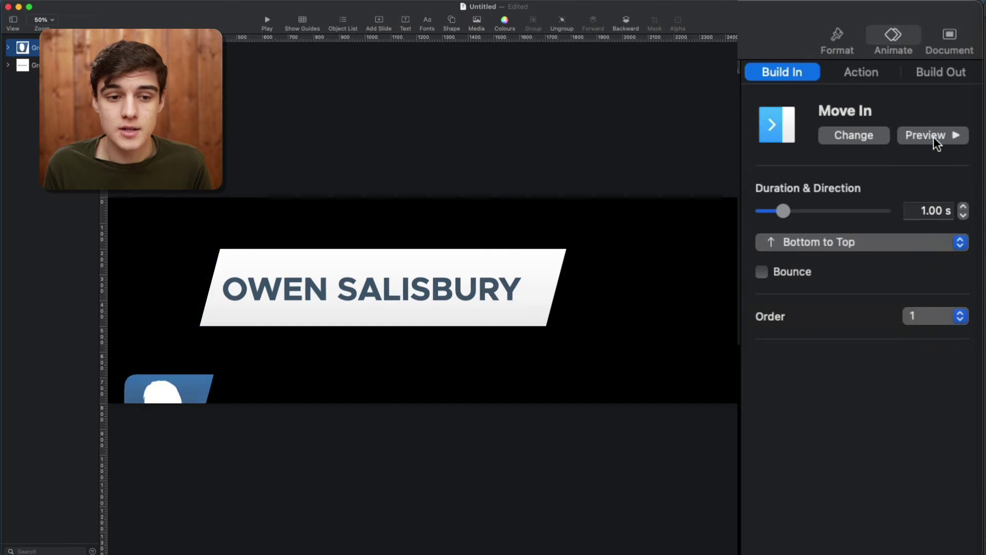
{"action": "triple_click", "coordinate": [962, 215]}
{"action": "left_click", "coordinate": [963, 216]}
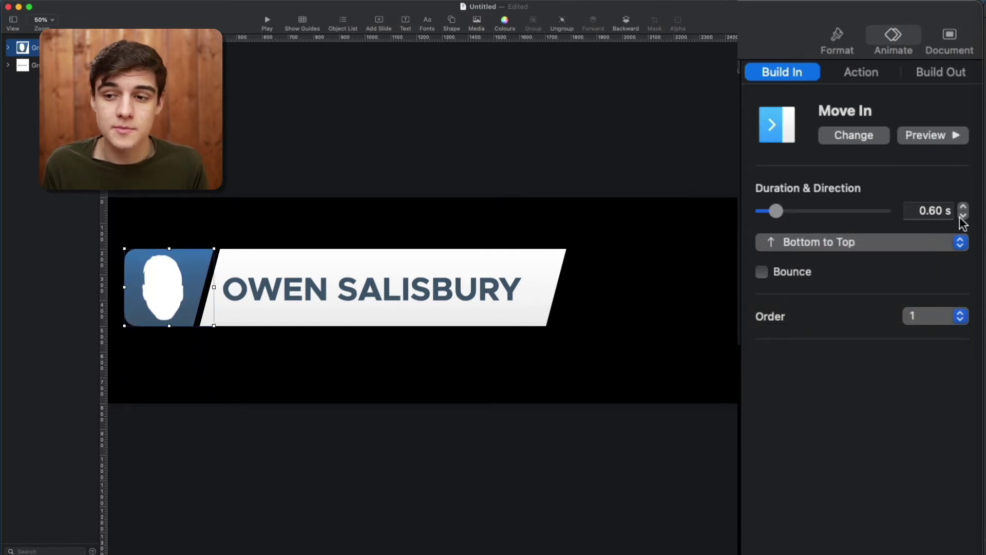
{"action": "left_click", "coordinate": [938, 135]}
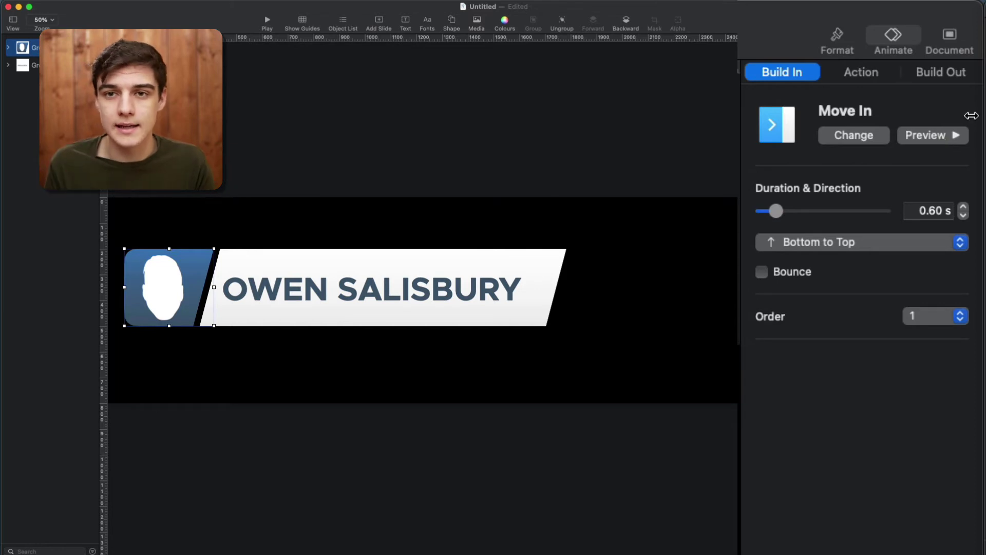
- Give the name bar group a Wipe build-in effect From Left lasting 0.60 s and preview it
{"action": "left_click", "coordinate": [531, 287]}
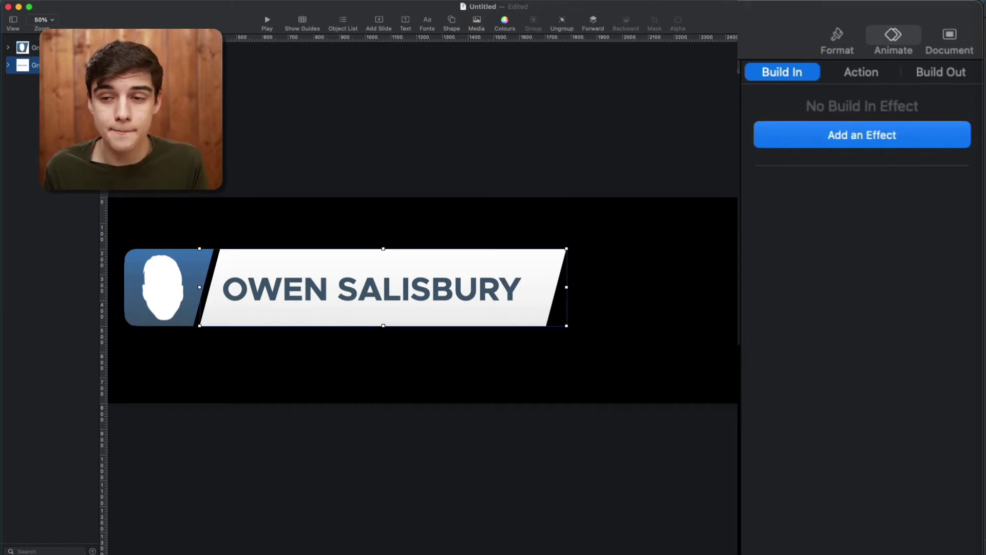
{"action": "left_click", "coordinate": [861, 135]}
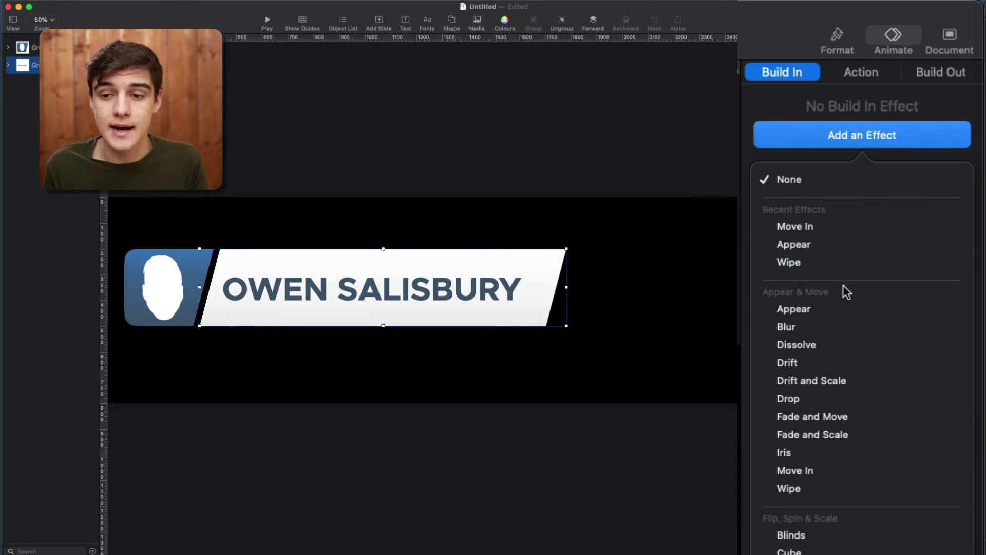
{"action": "left_click", "coordinate": [830, 484]}
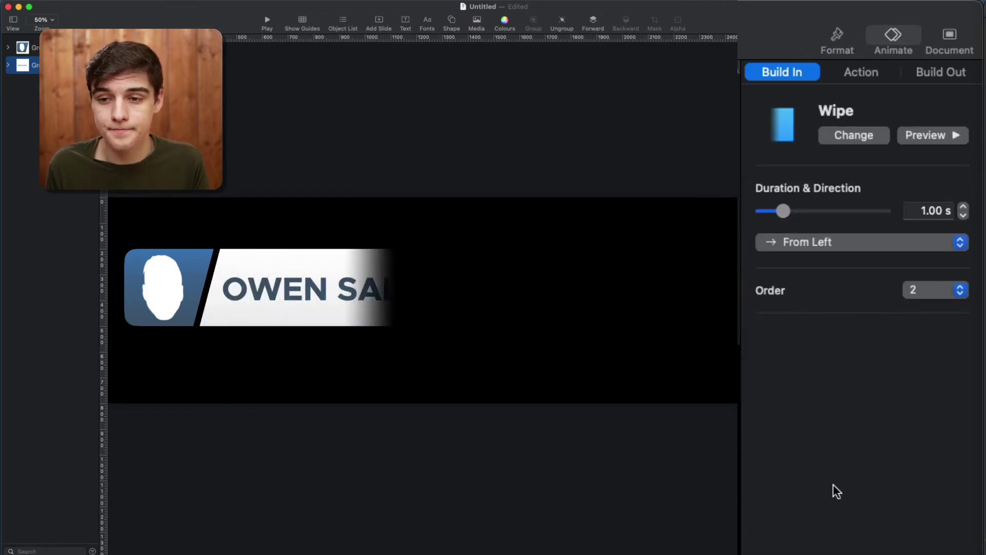
{"action": "left_click", "coordinate": [963, 215]}
{"action": "left_click", "coordinate": [963, 214]}
{"action": "left_click", "coordinate": [963, 215]}
{"action": "left_click", "coordinate": [963, 215]}
{"action": "left_click", "coordinate": [924, 133]}
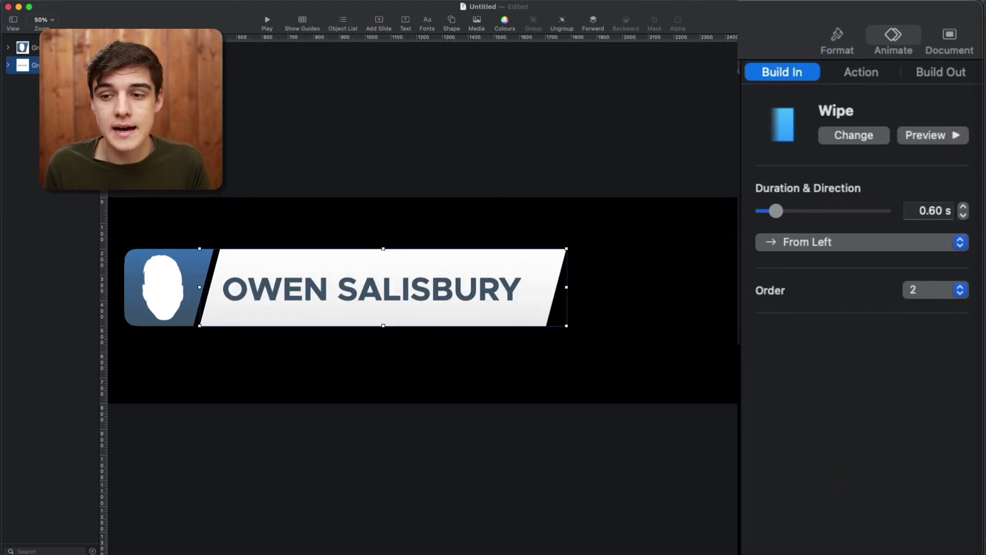
- In the build order, make the name bar's Wipe start After Build 1 with a 0.30 s delay, and preview the sequence
{"action": "left_click", "coordinate": [831, 463]}
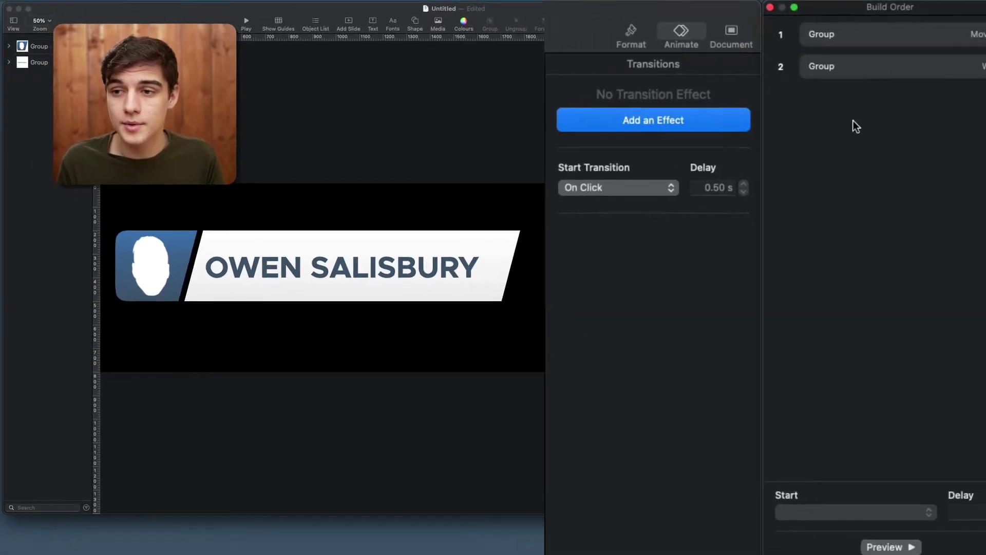
{"action": "left_click", "coordinate": [821, 63]}
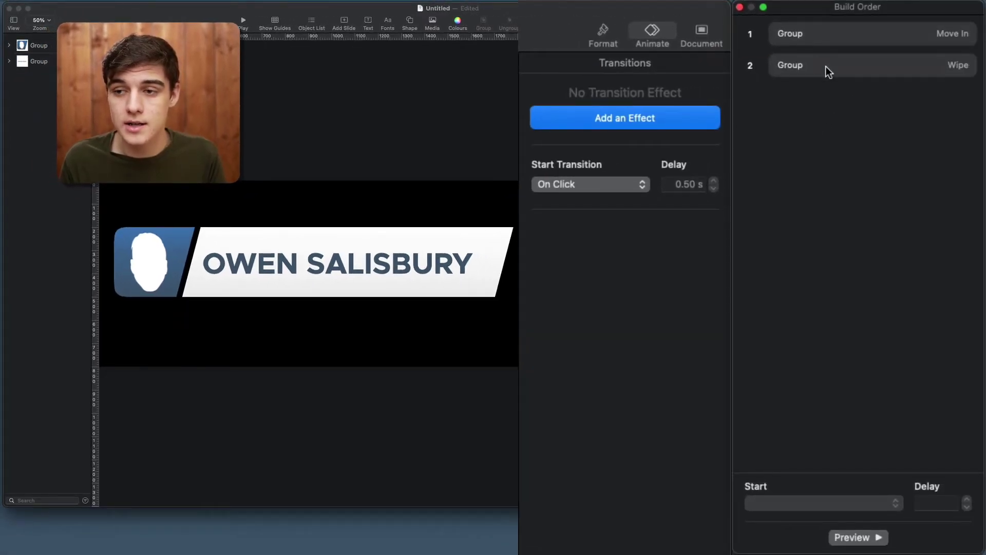
{"action": "left_click_drag", "start_coordinate": [825, 66], "coordinate": [824, 44]}
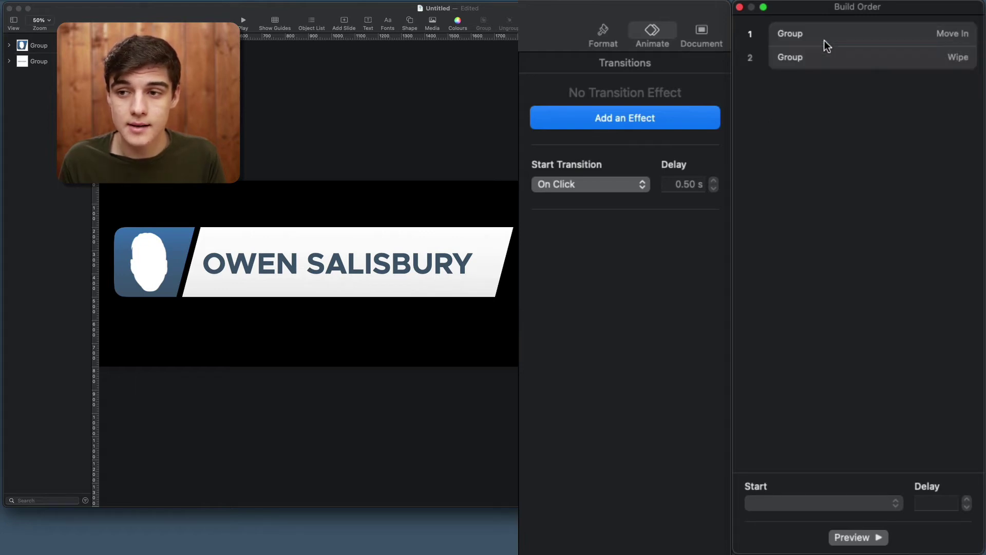
{"action": "left_click", "coordinate": [832, 65]}
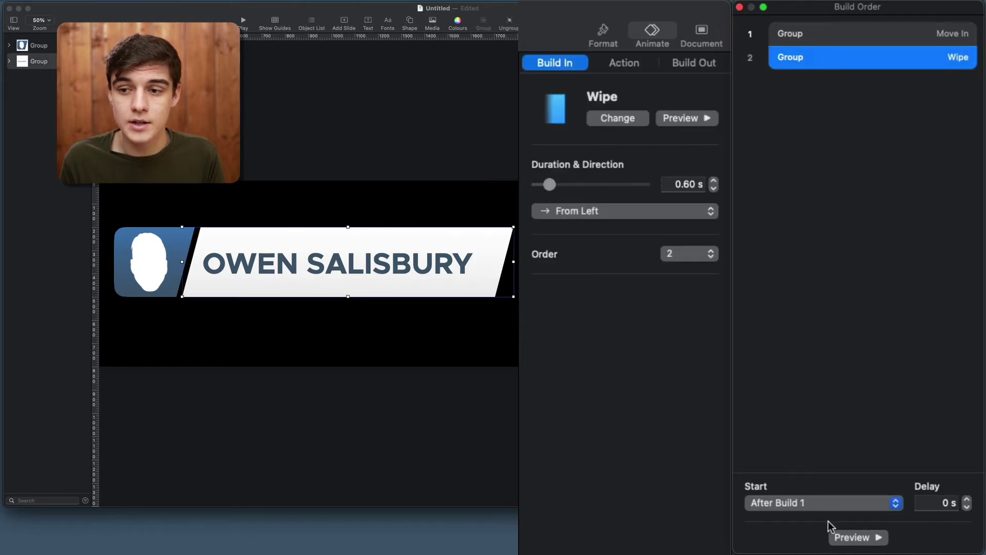
{"action": "left_click", "coordinate": [967, 500]}
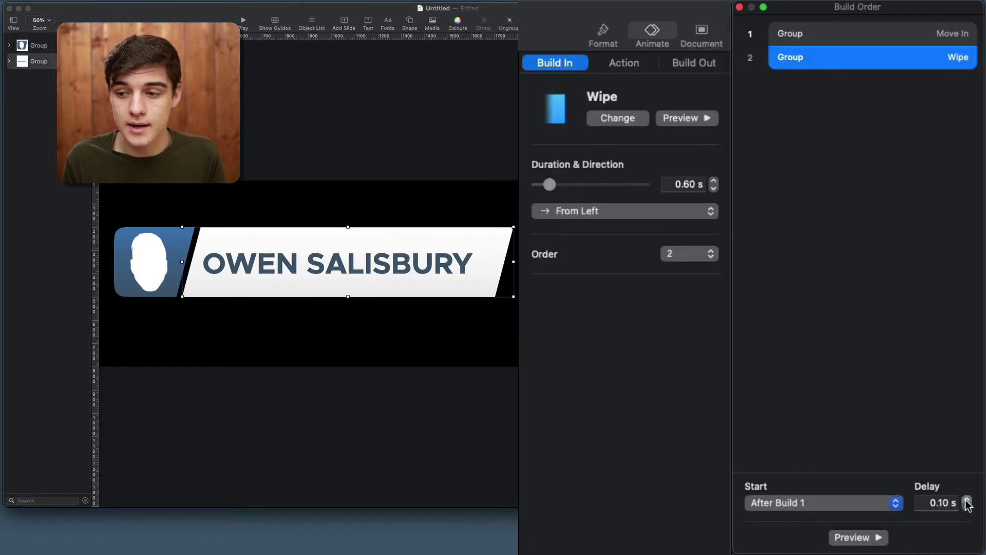
{"action": "left_click", "coordinate": [967, 499]}
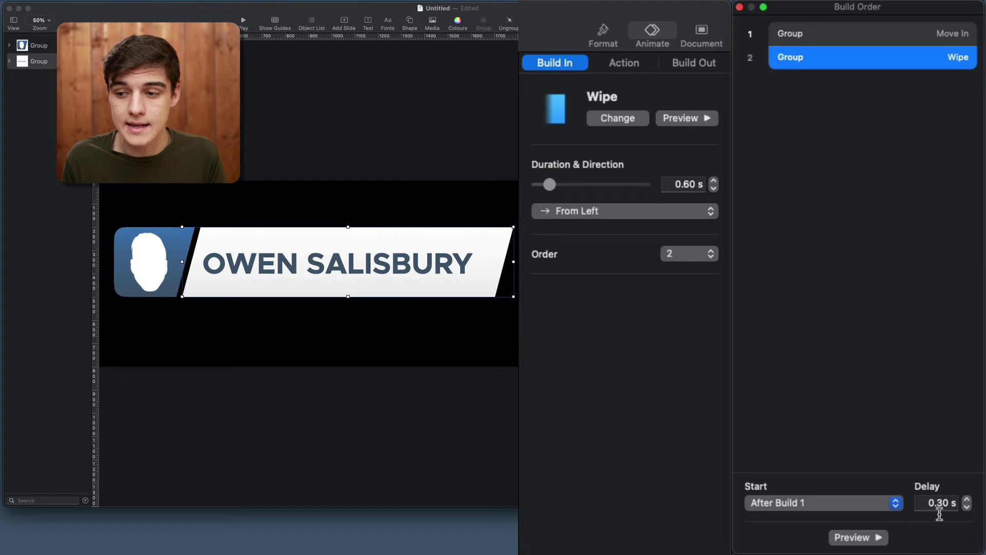
{"action": "left_click", "coordinate": [871, 539]}
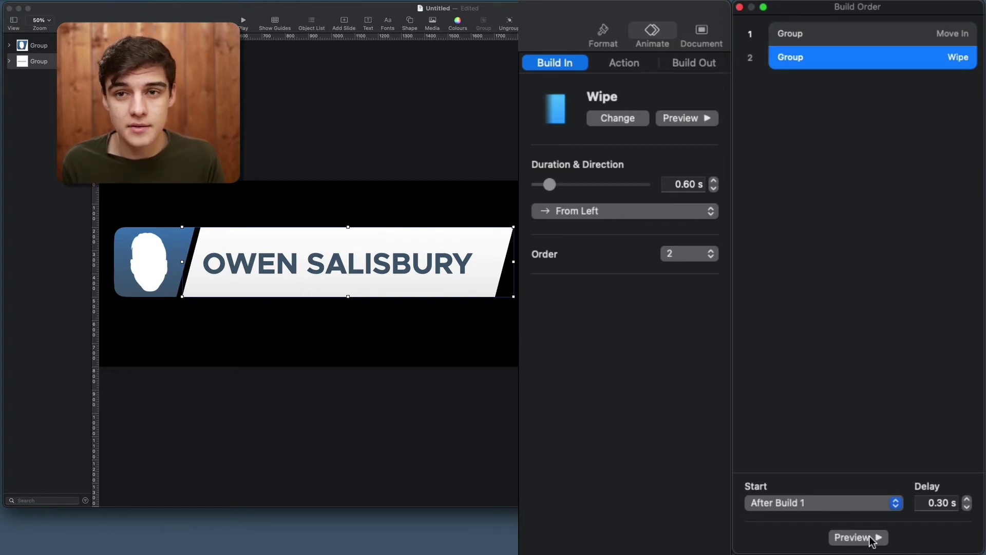
- Give the name bar group a Wipe build-out effect From Right with a duration of 0.60 s
{"action": "left_click", "coordinate": [476, 255]}
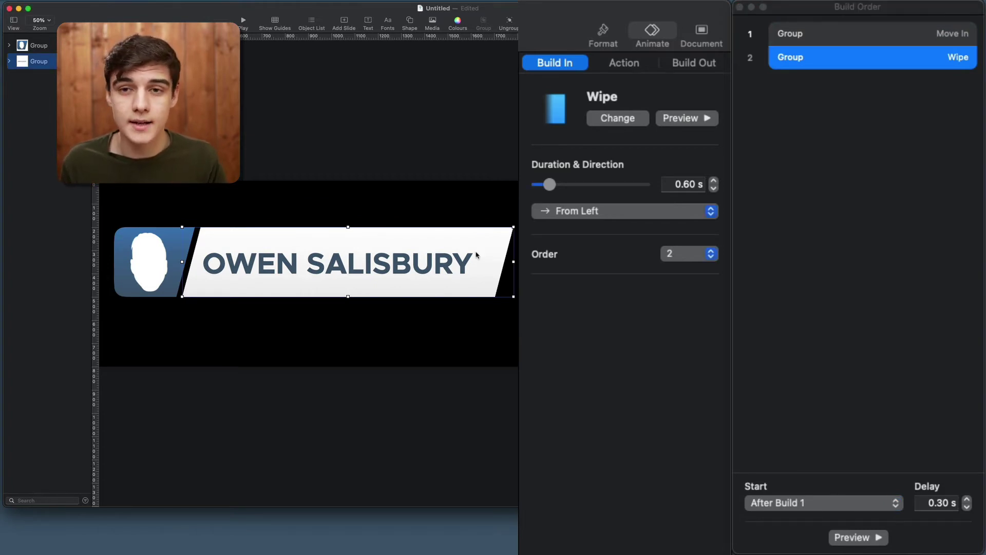
{"action": "left_click", "coordinate": [692, 66]}
{"action": "left_click", "coordinate": [681, 114]}
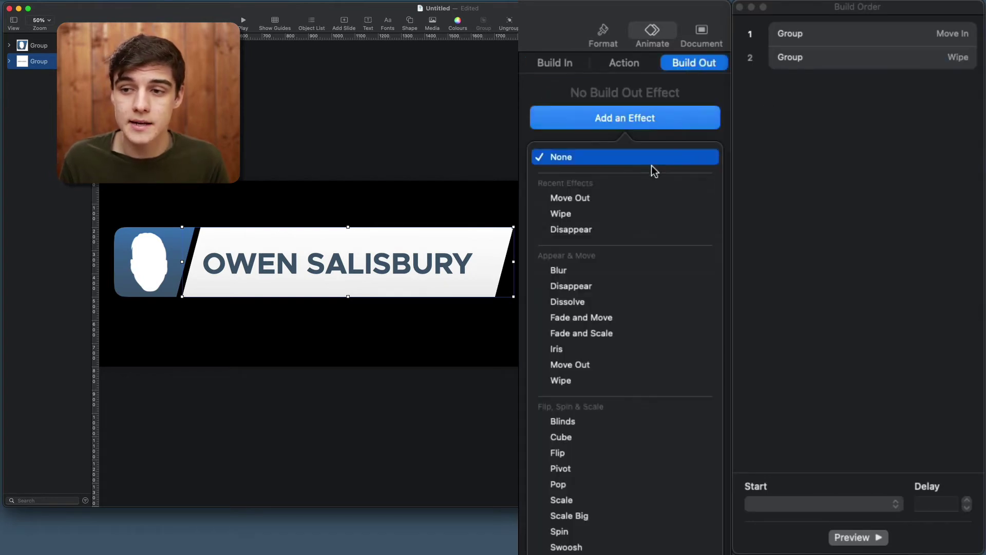
{"action": "left_click", "coordinate": [637, 212]}
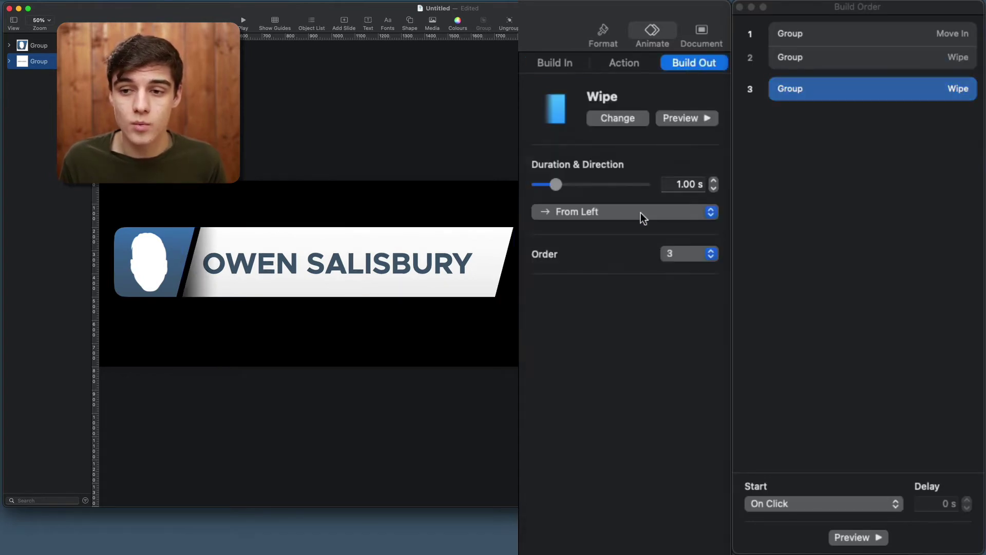
{"action": "left_click", "coordinate": [639, 212]}
{"action": "left_click", "coordinate": [639, 235]}
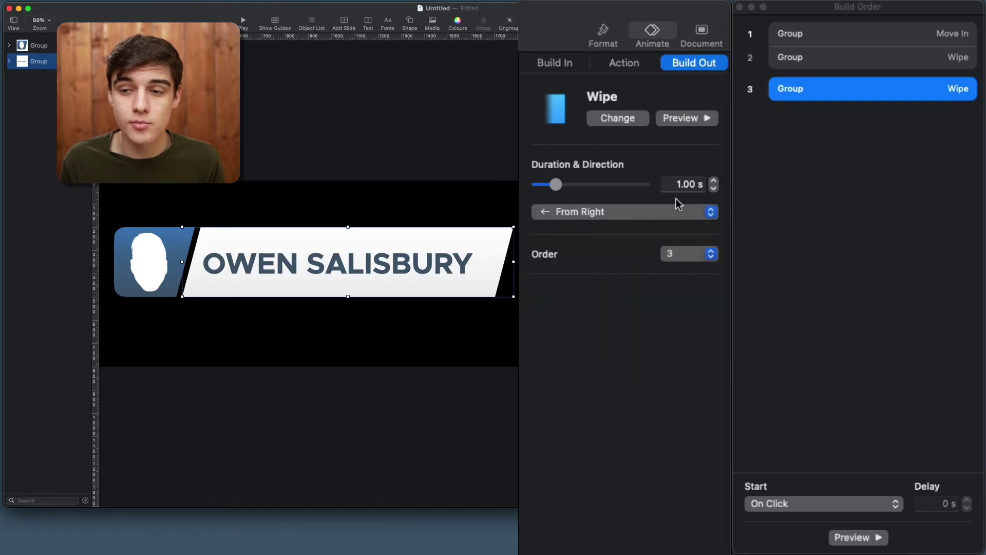
{"action": "left_click", "coordinate": [713, 189]}
{"action": "left_click", "coordinate": [714, 188]}
{"action": "left_click", "coordinate": [713, 188]}
{"action": "left_click", "coordinate": [713, 188]}
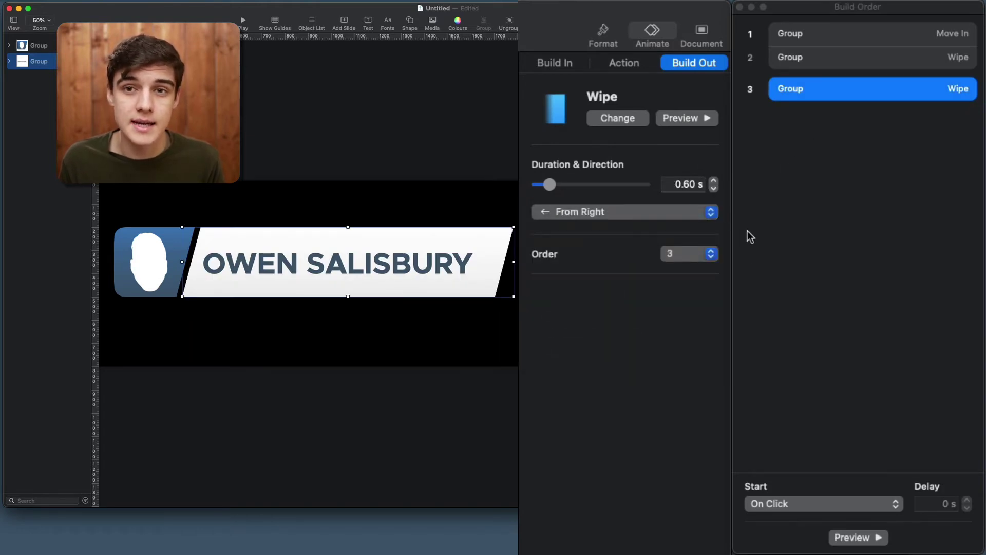
- Make the name bar's build-out Wipe start After Build 2 with a 3.50 s delay, and preview the sequence
{"action": "left_click_drag", "start_coordinate": [834, 84], "coordinate": [832, 64]}
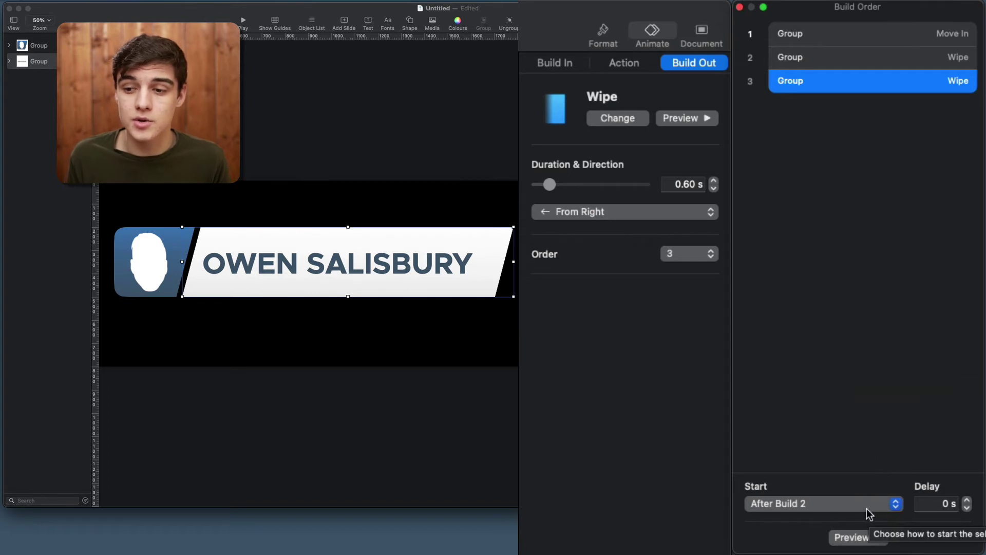
{"action": "left_click", "coordinate": [966, 501]}
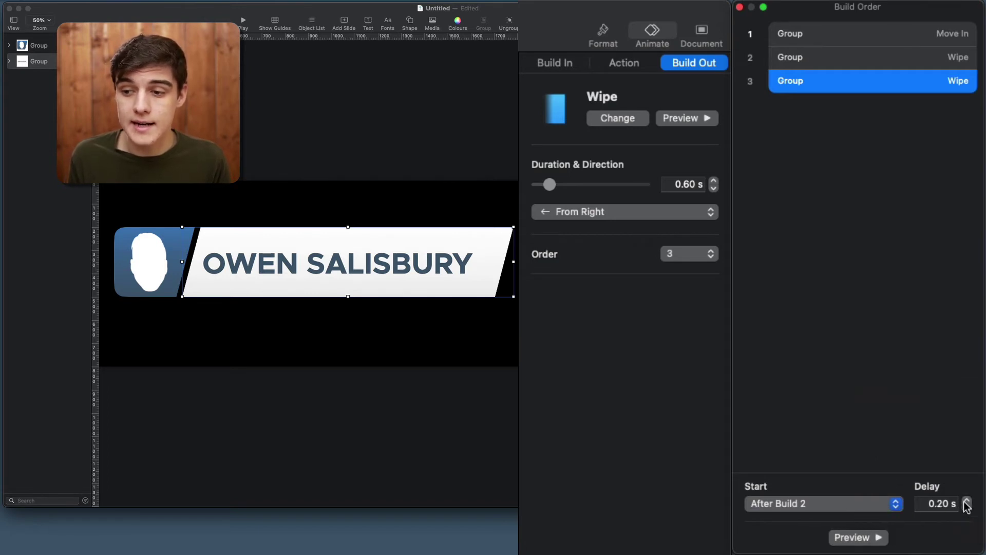
{"action": "left_click", "coordinate": [965, 501]}
{"action": "left_click", "coordinate": [965, 501]}
{"action": "left_click", "coordinate": [966, 501]}
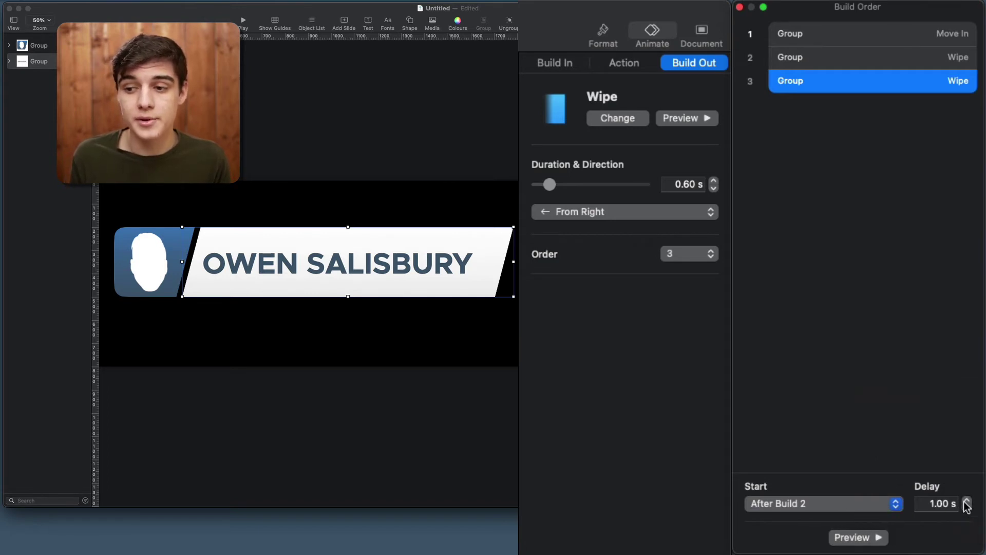
{"action": "left_click", "coordinate": [966, 500]}
{"action": "left_click", "coordinate": [966, 501]}
{"action": "left_click", "coordinate": [966, 500]}
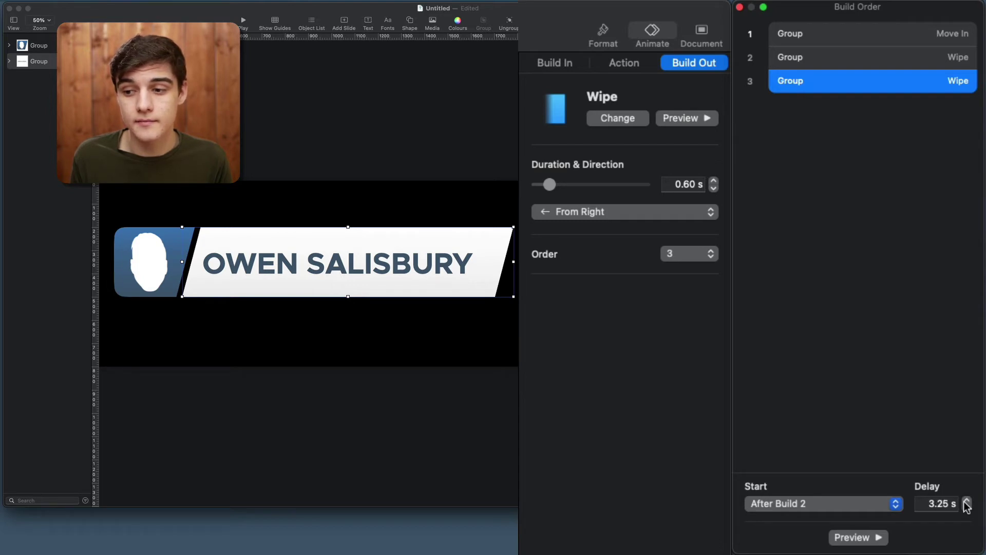
{"action": "left_click", "coordinate": [966, 501]}
{"action": "left_click", "coordinate": [875, 538]}
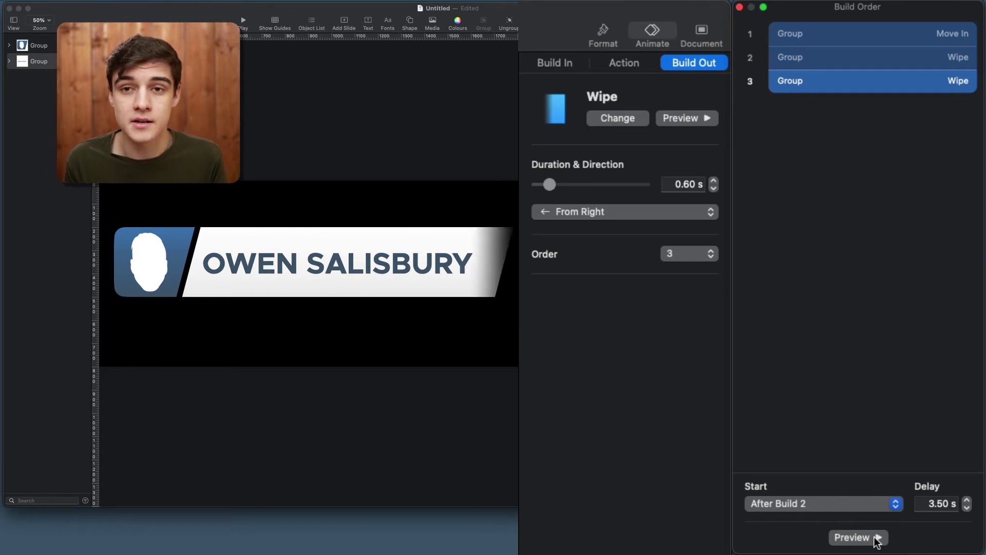
- Give the head icon group a Move Out build-out effect running Top to Bottom for 0.60 s, without bounce
{"action": "left_click", "coordinate": [155, 272]}
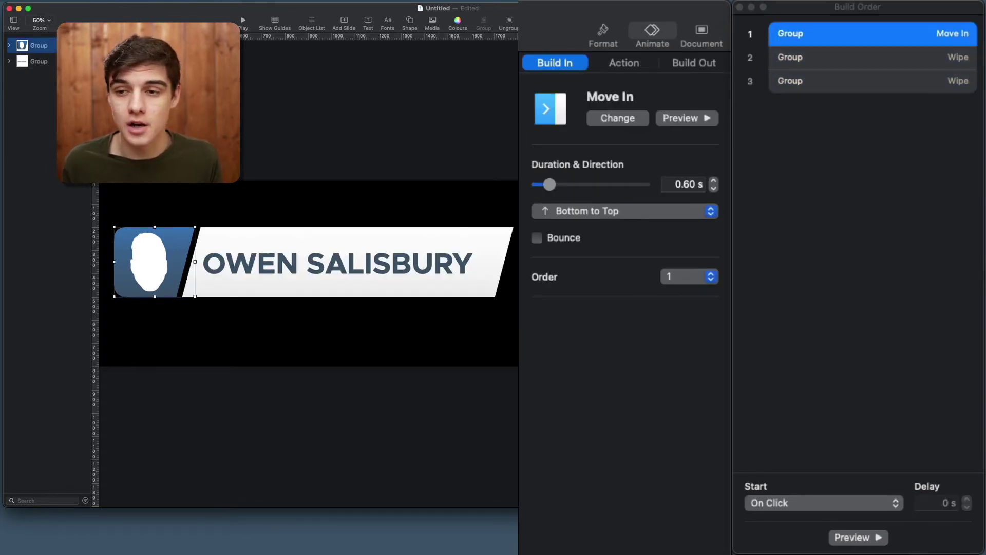
{"action": "left_click", "coordinate": [701, 63]}
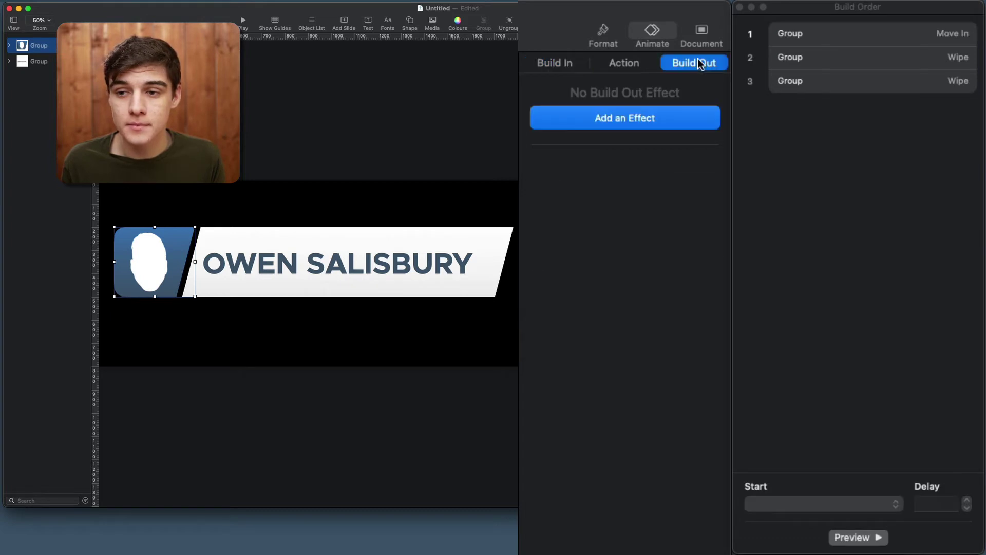
{"action": "left_click", "coordinate": [670, 114]}
{"action": "left_click", "coordinate": [616, 216]}
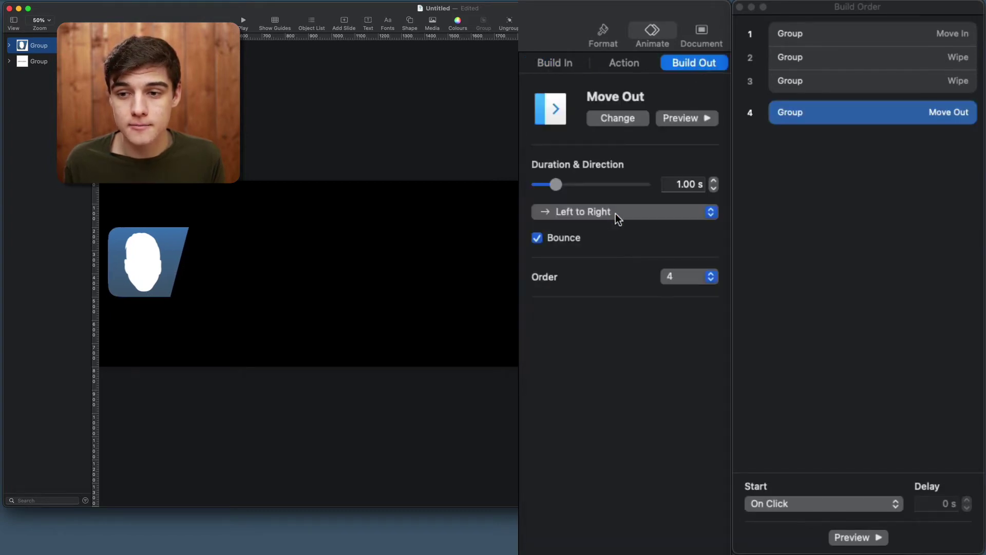
{"action": "left_click", "coordinate": [630, 214]}
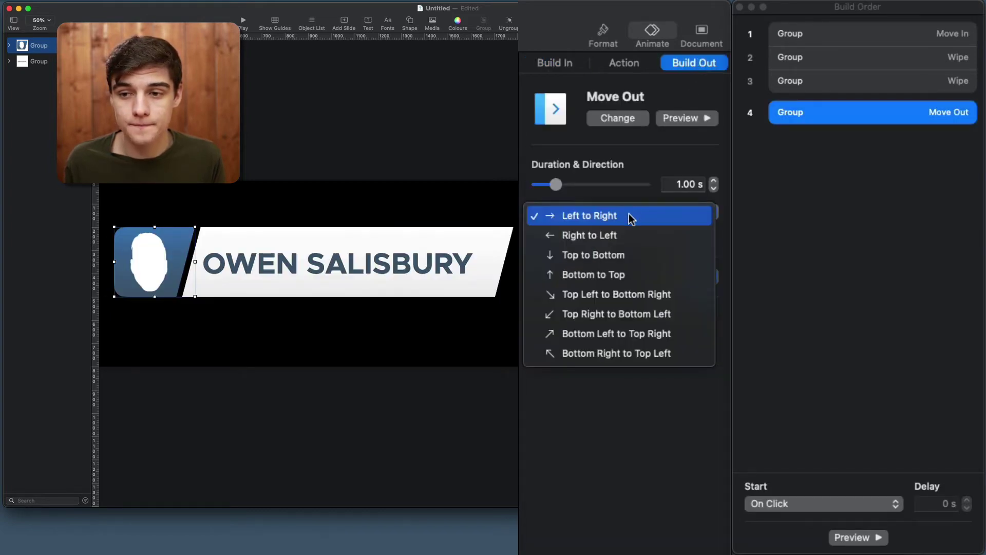
{"action": "left_click", "coordinate": [611, 258]}
{"action": "left_click", "coordinate": [709, 189]}
{"action": "left_click", "coordinate": [709, 189]}
{"action": "left_click", "coordinate": [710, 189]}
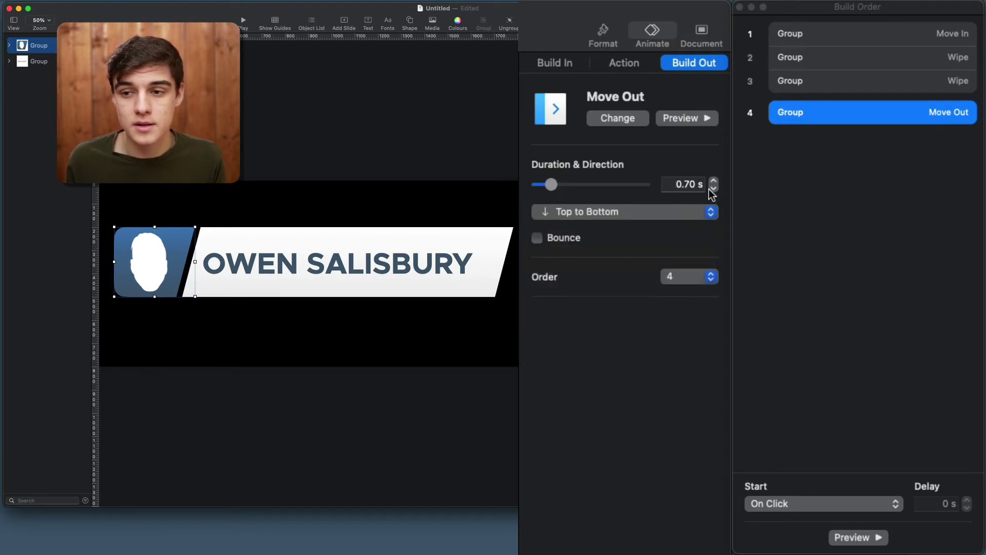
{"action": "left_click", "coordinate": [709, 189]}
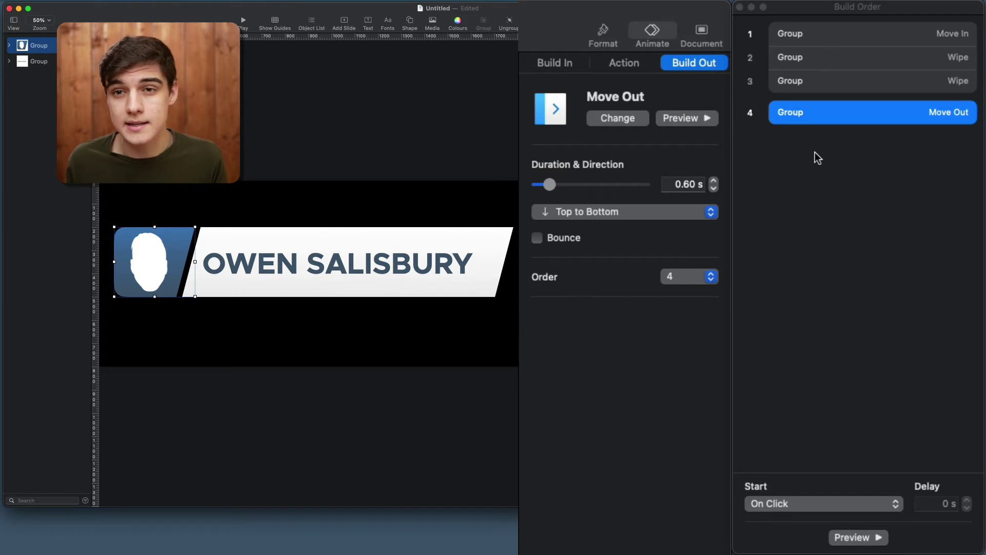
- Make the head icon's Move Out build start After Build 3 with a 0.30 s delay, and preview the sequence
{"action": "left_click_drag", "start_coordinate": [816, 109], "coordinate": [818, 89]}
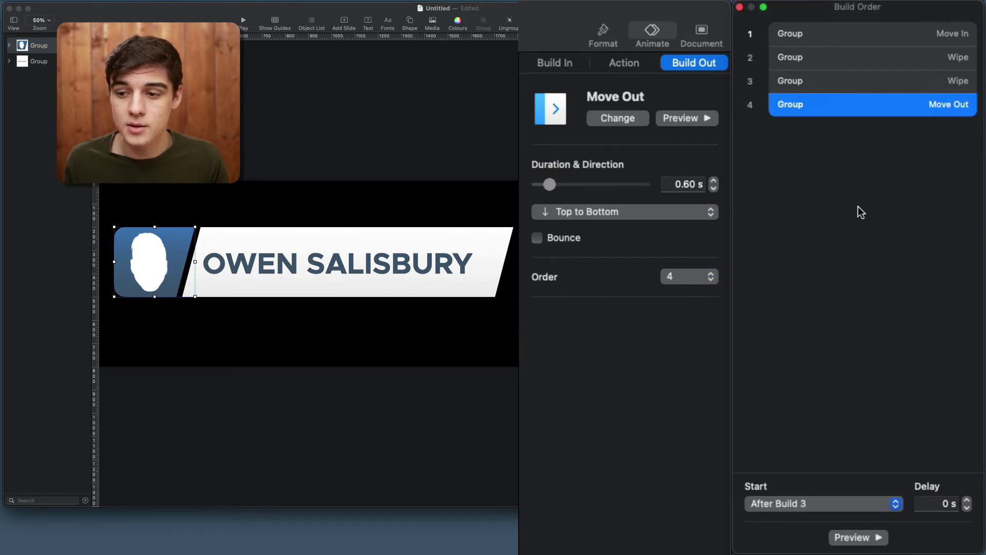
{"action": "left_click", "coordinate": [966, 500]}
{"action": "left_click", "coordinate": [966, 501]}
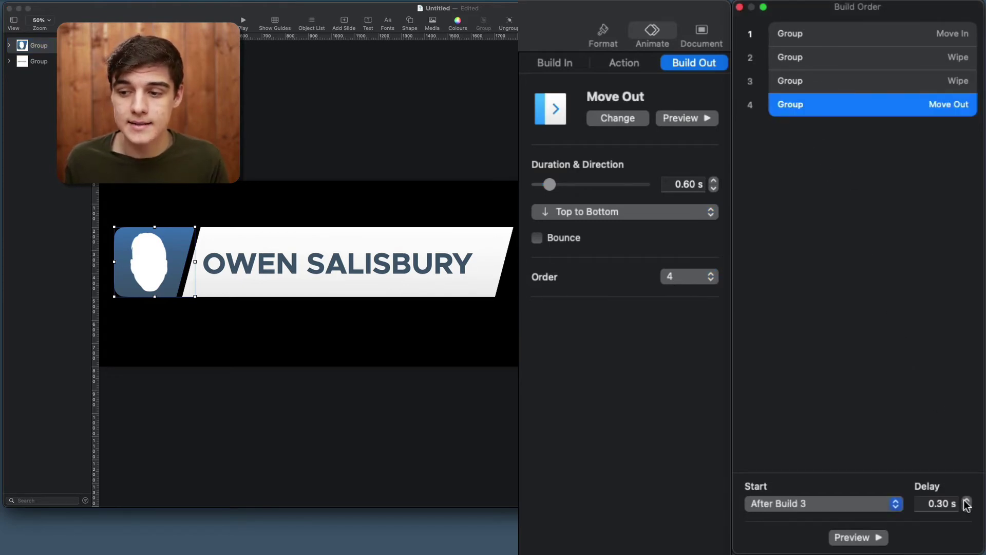
{"action": "left_click", "coordinate": [875, 539]}
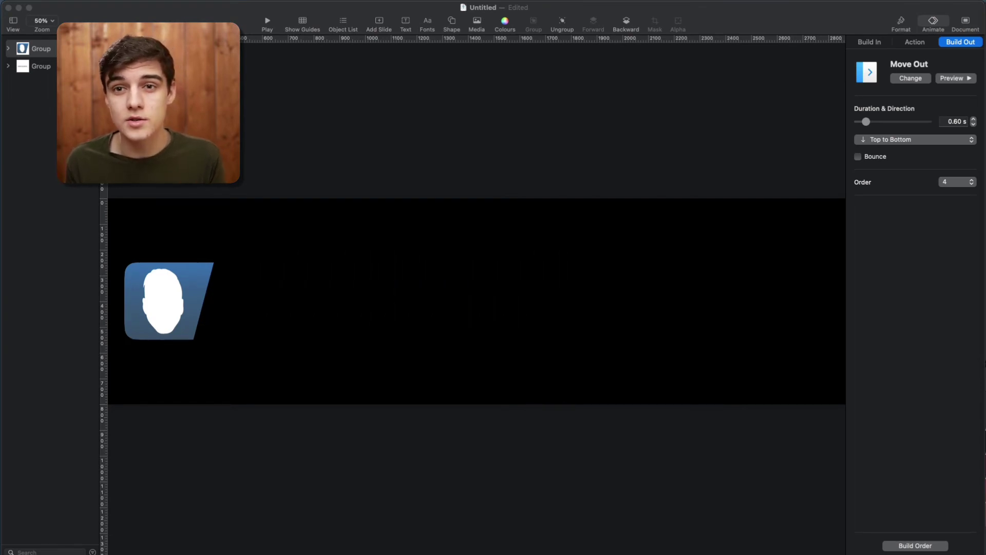
{"action": "left_click", "coordinate": [733, 158]}
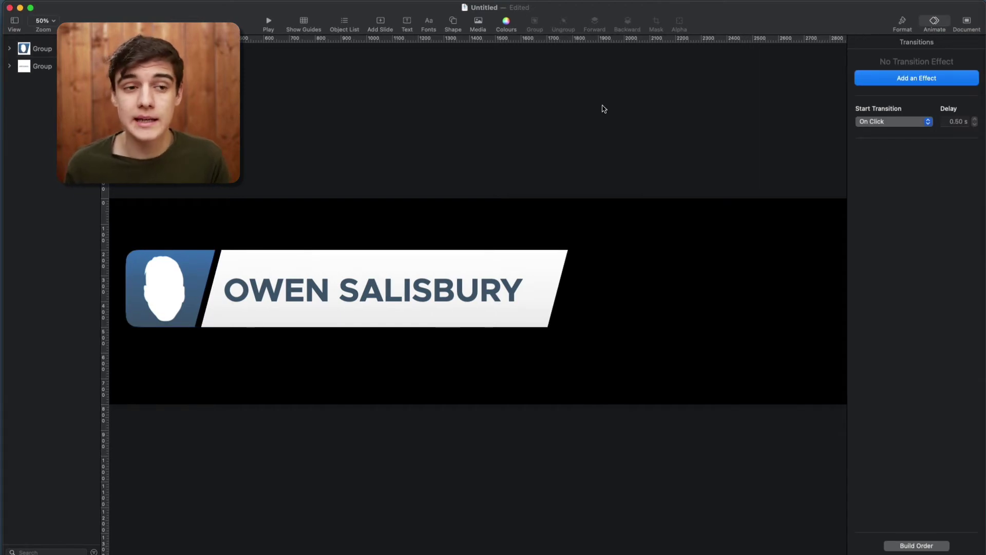
- Rename the presentation to Lower Third
{"action": "left_click", "coordinate": [484, 7]}
{"action": "key", "text": "BackSpace"}
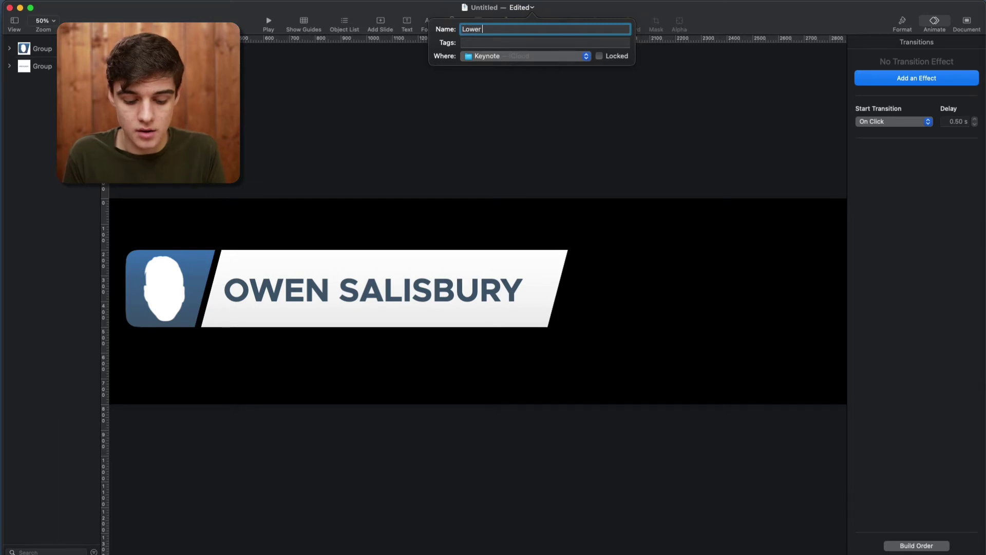
{"action": "type", "text": "Lower Thiry"}
{"action": "key", "text": "BackSpace"}
{"action": "type", "text": "d"}
{"action": "key", "text": "Return"}
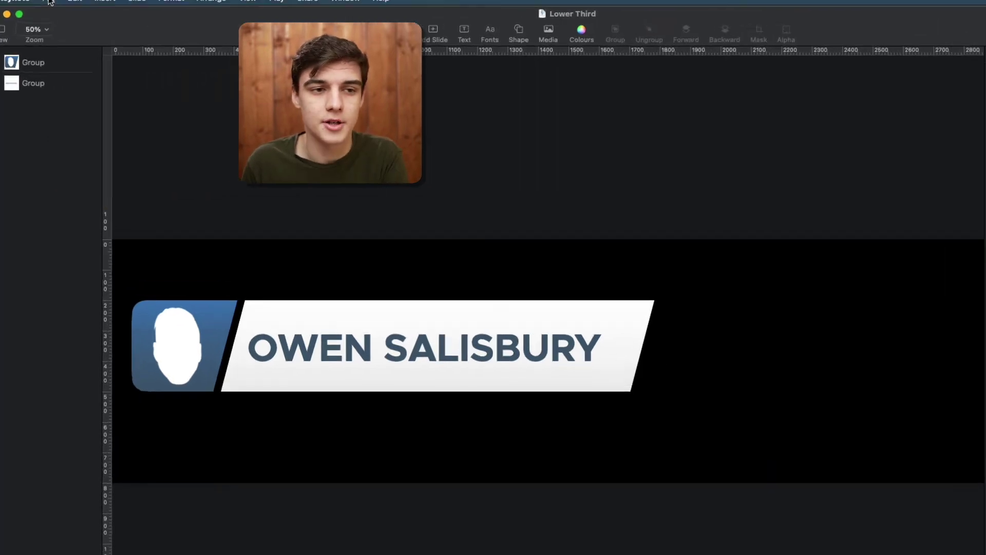
- Start a movie export of the presentation with 0 seconds for both the next-slide and next-build timings
{"action": "left_click", "coordinate": [29, 9]}
{"action": "mouse_move", "coordinate": [69, 223]}
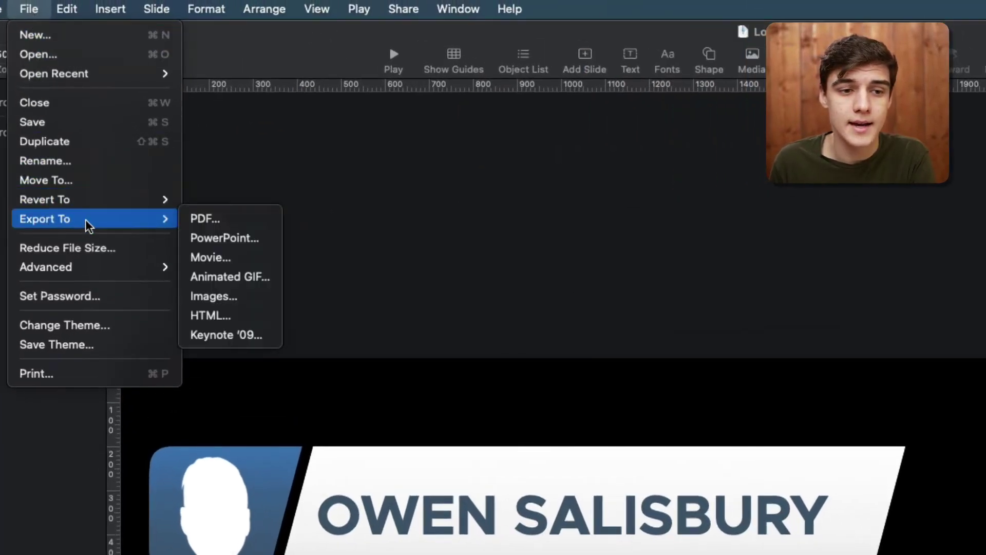
{"action": "left_click", "coordinate": [221, 258]}
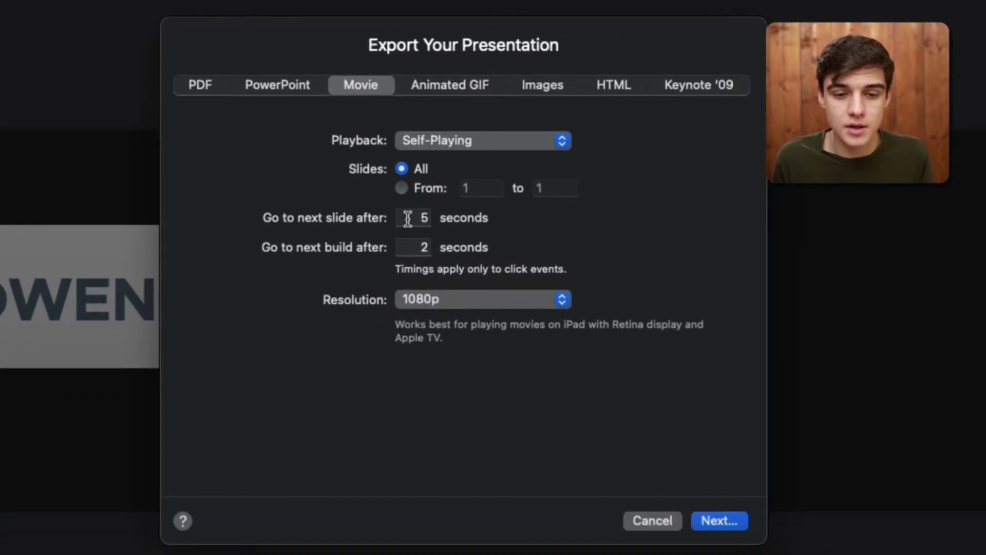
{"action": "type", "text": "0"}
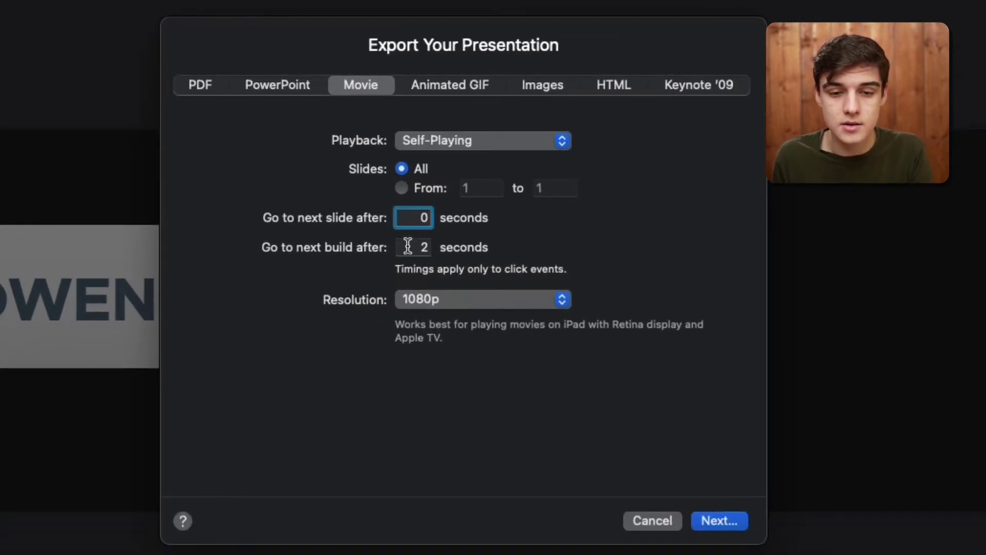
{"action": "key", "text": "Tab"}
{"action": "type", "text": "0"}
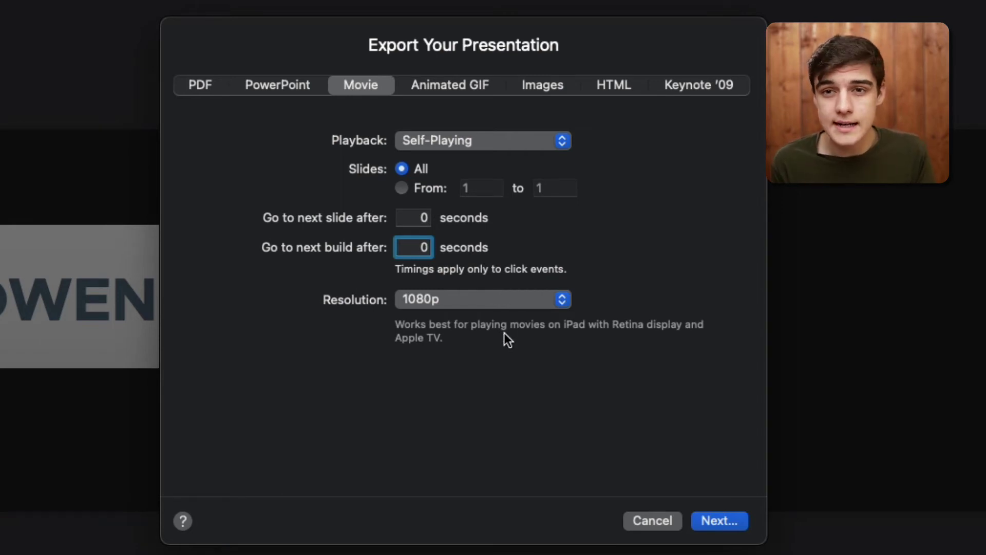
- Set the movie to a custom 3840 x 800 resolution, keeping 50 FPS and Apple ProRes 4444 compression with transparent backgrounds
{"action": "left_click", "coordinate": [491, 299]}
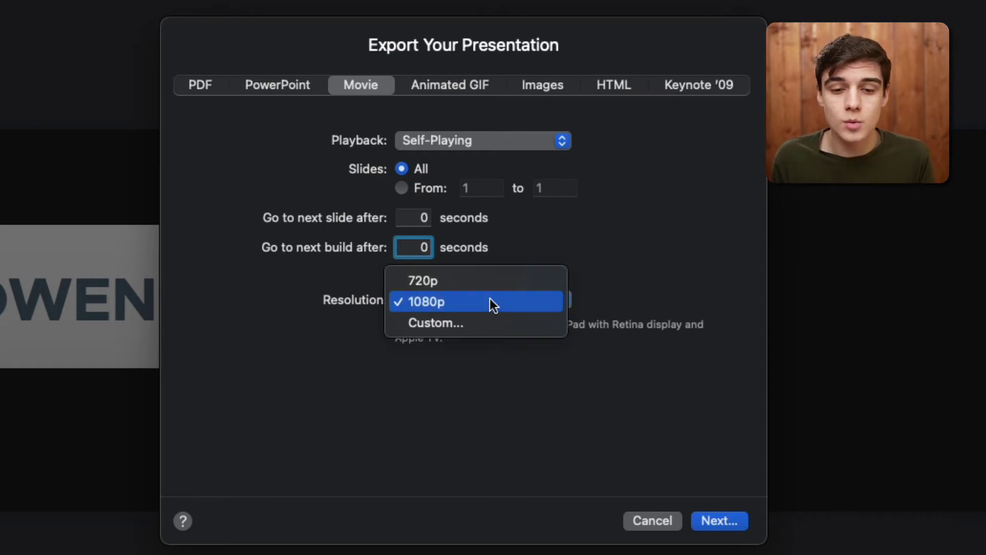
{"action": "left_click", "coordinate": [488, 322]}
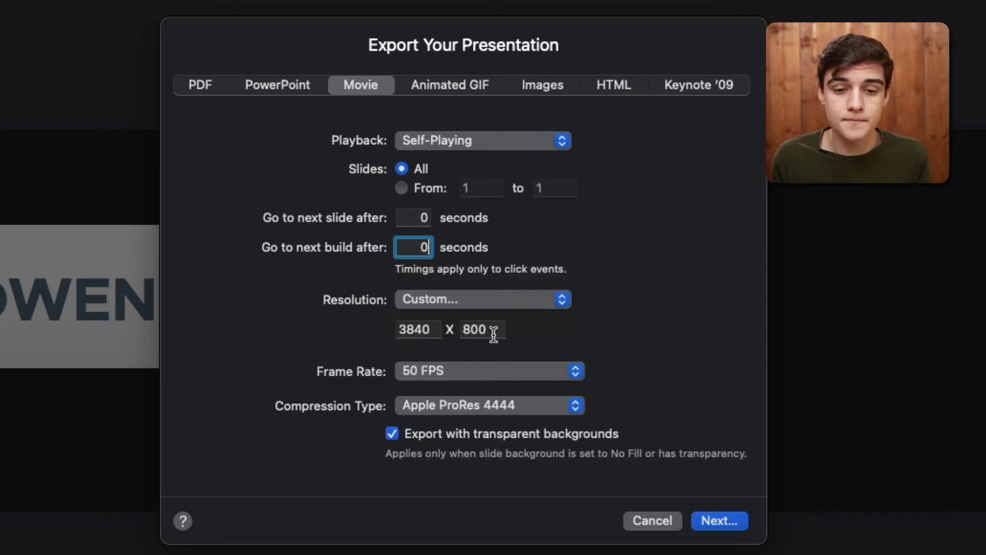
{"action": "left_click", "coordinate": [522, 374]}
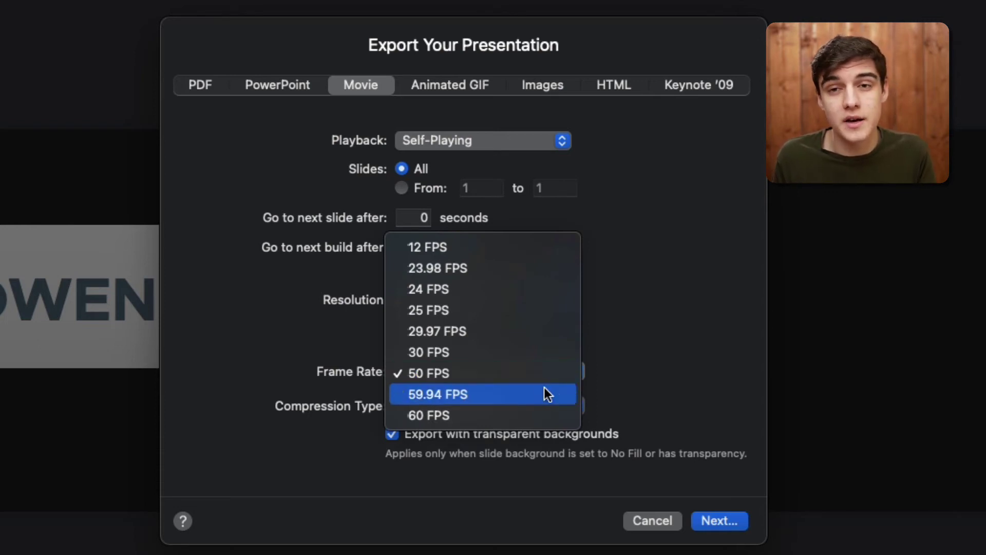
{"action": "left_click", "coordinate": [507, 377]}
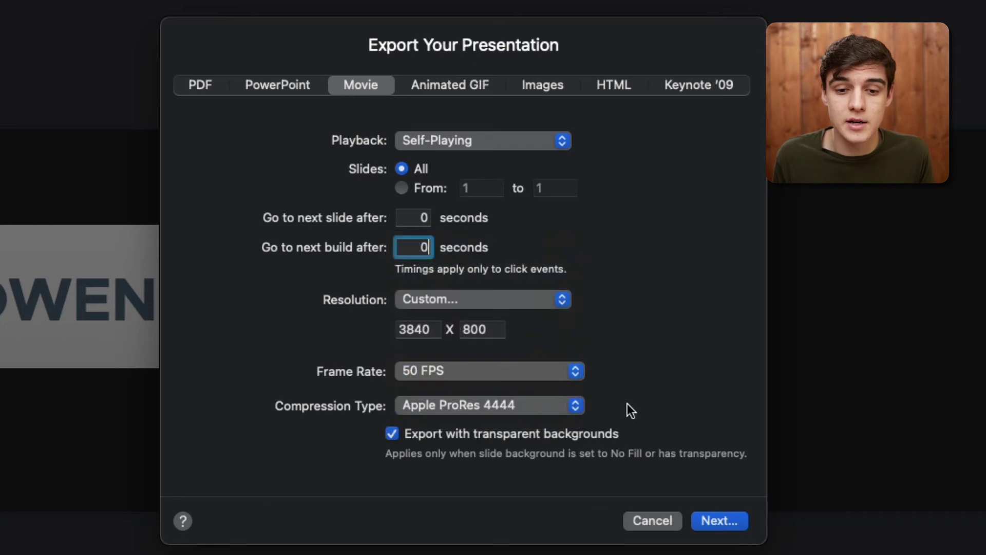
{"action": "left_click", "coordinate": [538, 407]}
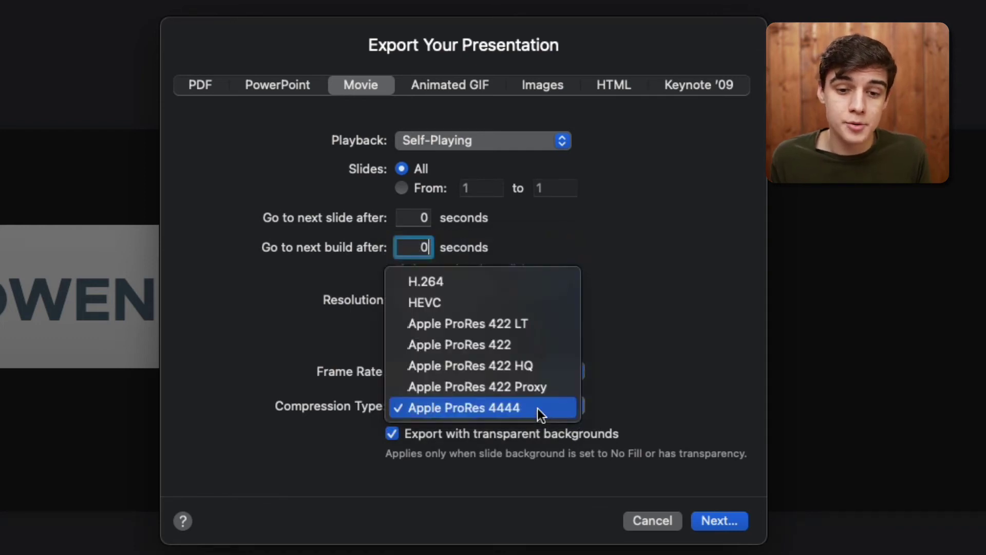
{"action": "left_click", "coordinate": [537, 408]}
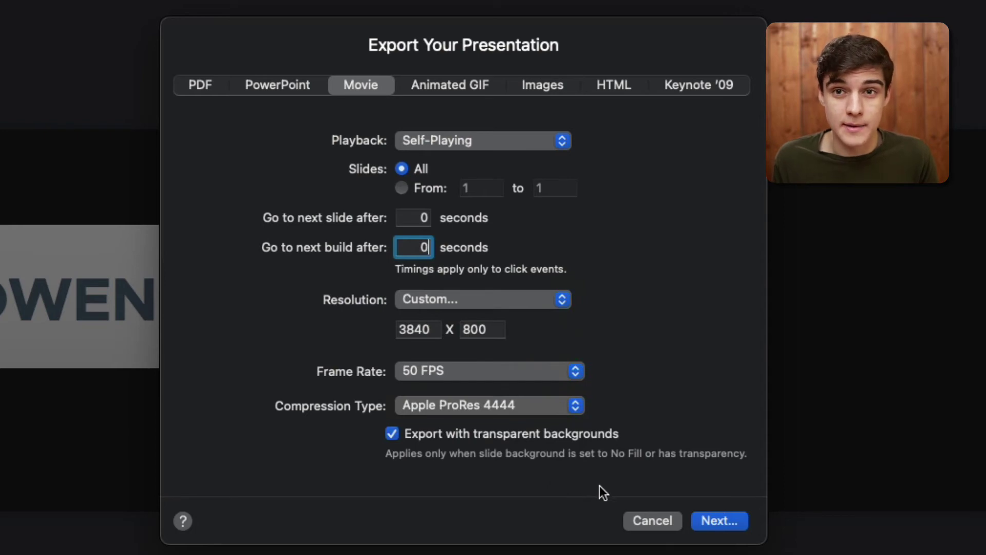
- Export the movie to the Desktop as Lower Third
{"action": "left_click", "coordinate": [718, 521]}
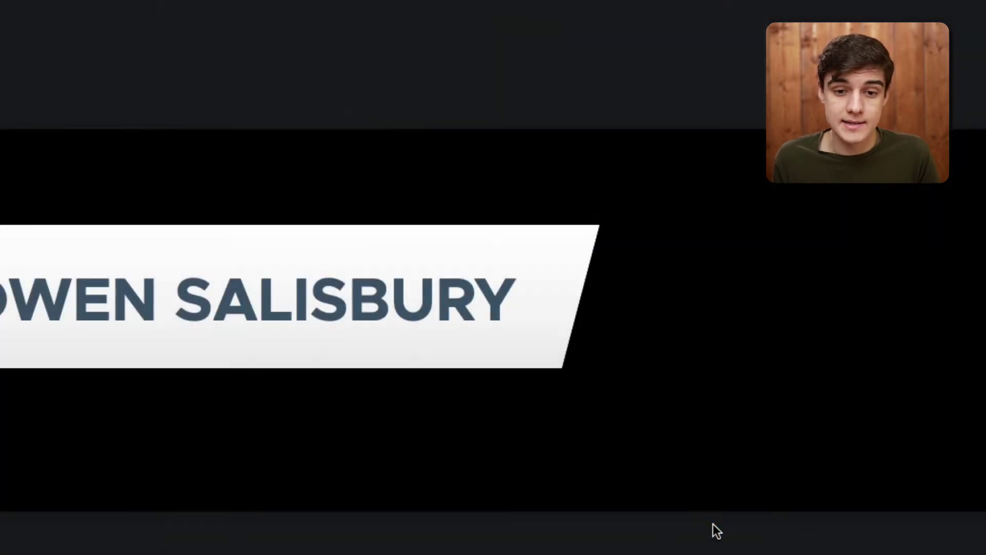
{"action": "left_click", "coordinate": [537, 291]}
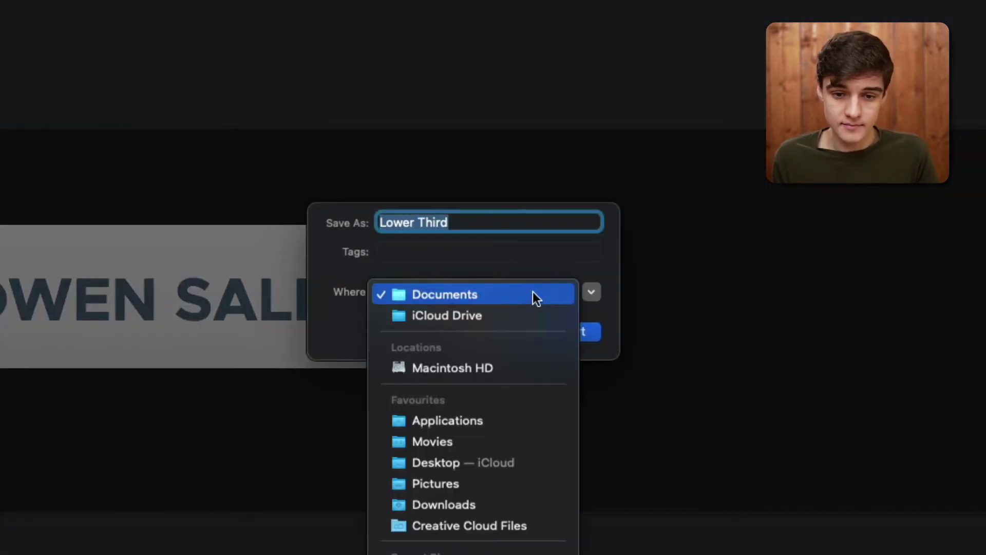
{"action": "left_click", "coordinate": [525, 461]}
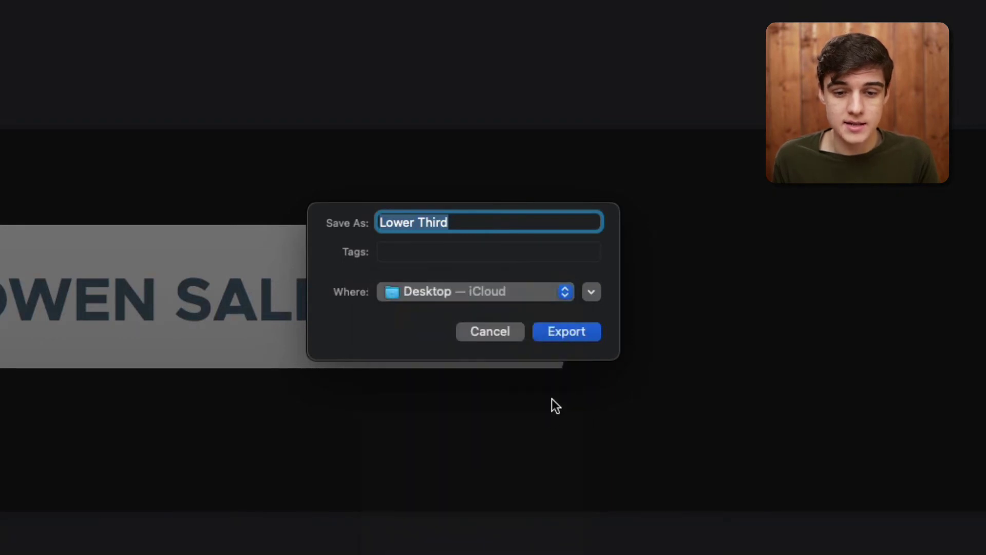
{"action": "left_click", "coordinate": [572, 331]}
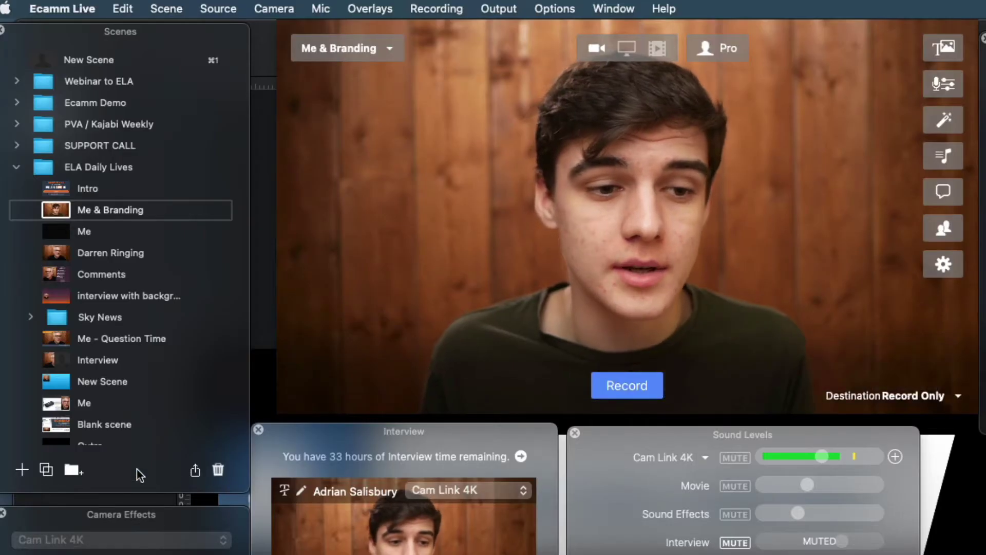
- In Ecamm Live, create a new scene named lower third in the ELA Daily Lives folder
{"action": "left_click", "coordinate": [22, 470]}
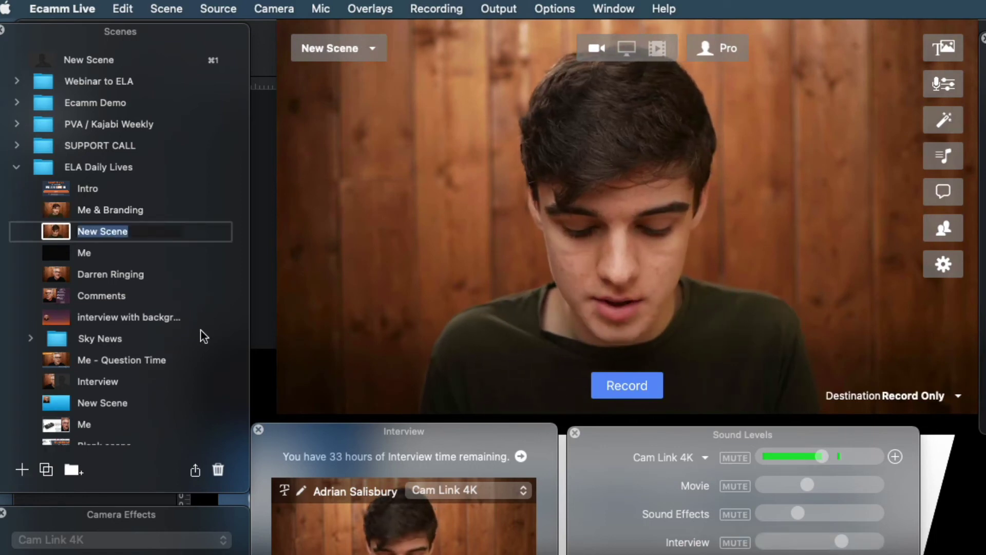
{"action": "type", "text": "low"}
{"action": "type", "text": "third"}
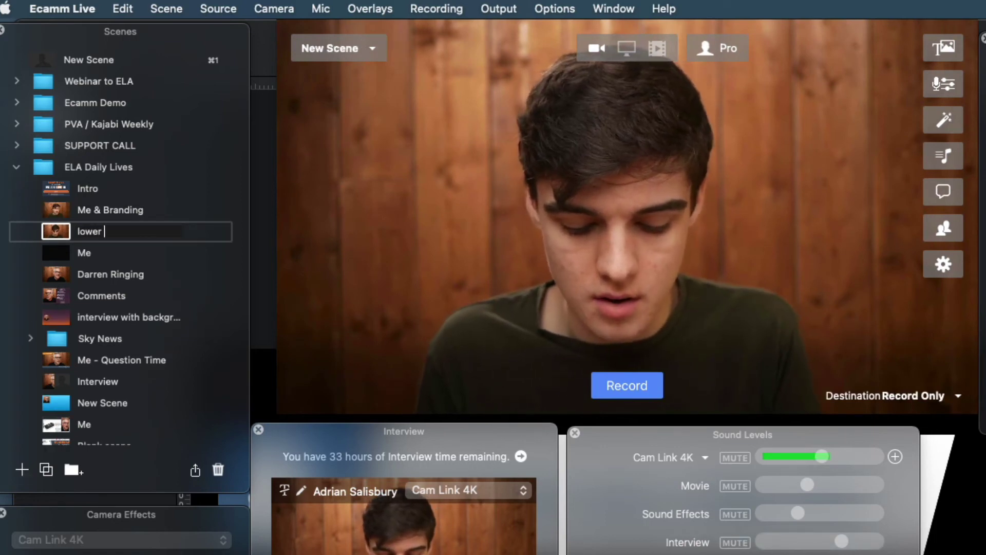
{"action": "key", "text": "Return"}
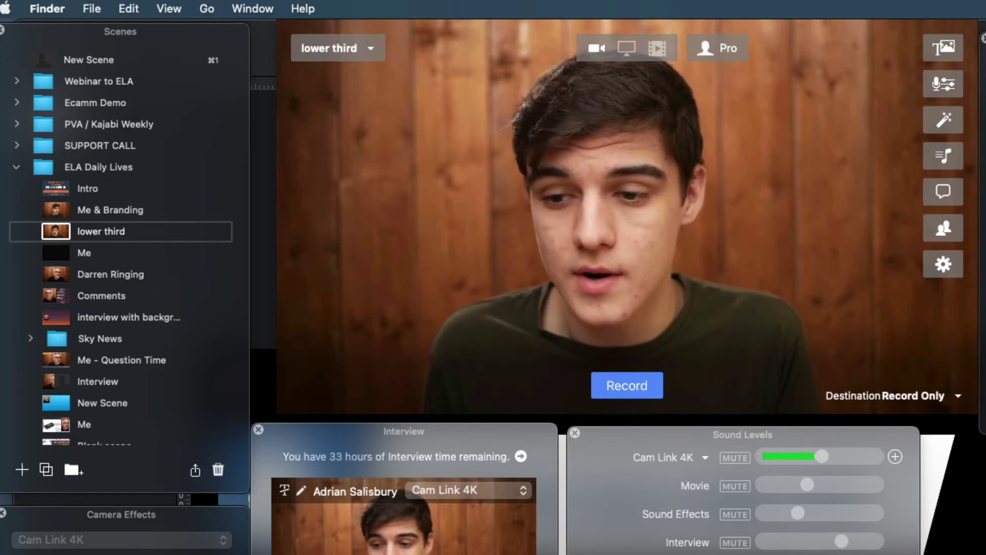
- Add the exported Lower Third movie to the scene as an overlay and position it low across the camera picture
{"action": "left_click_drag", "start_coordinate": [976, 462], "coordinate": [557, 253]}
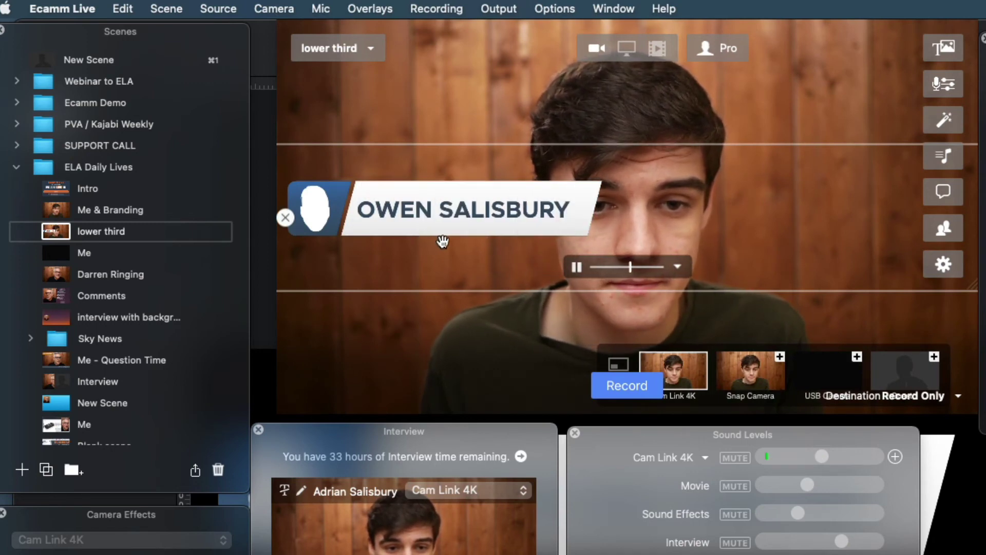
{"action": "left_click_drag", "start_coordinate": [401, 218], "coordinate": [403, 330]}
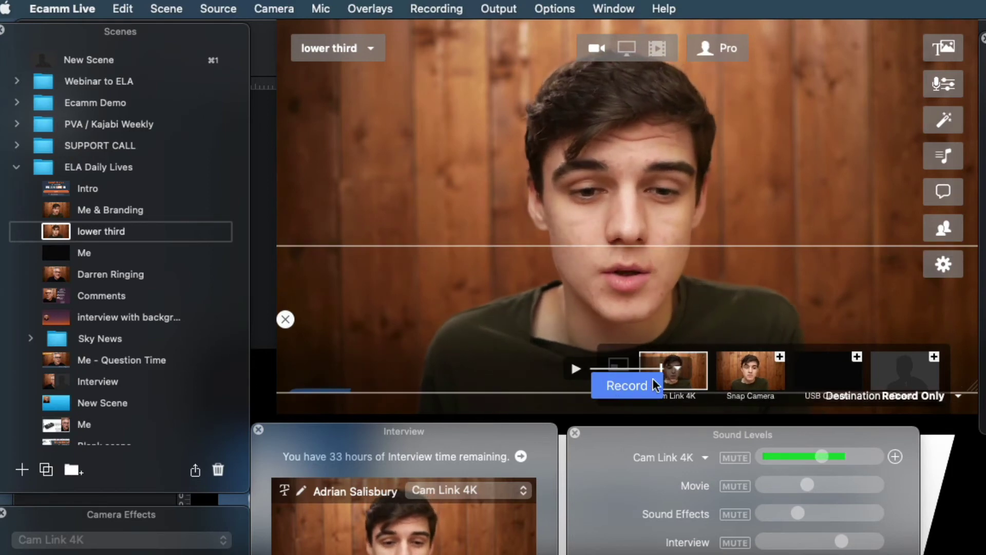
- Set the movie overlay to Hide when finished, and play it
{"action": "left_click", "coordinate": [676, 366]}
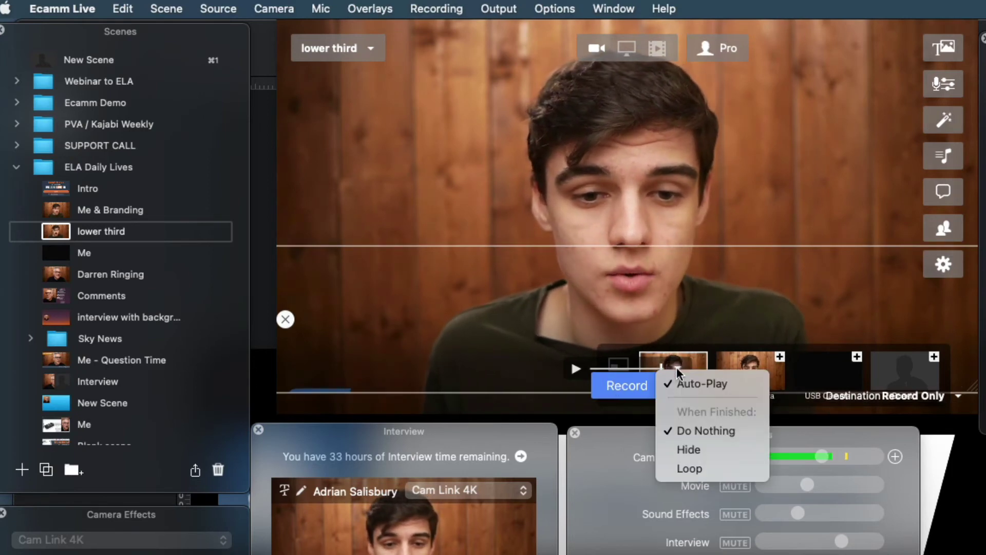
{"action": "left_click", "coordinate": [687, 449]}
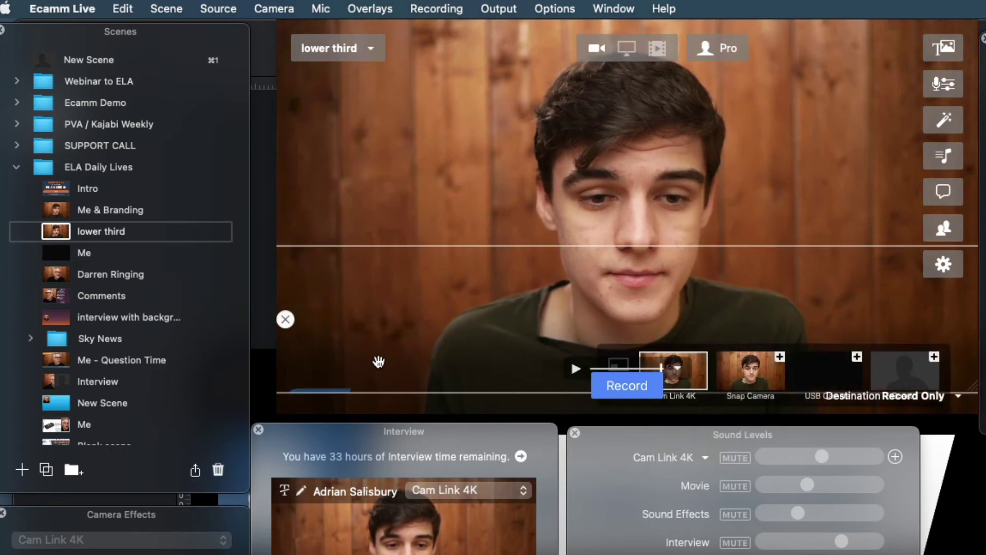
{"action": "left_click", "coordinate": [577, 371]}
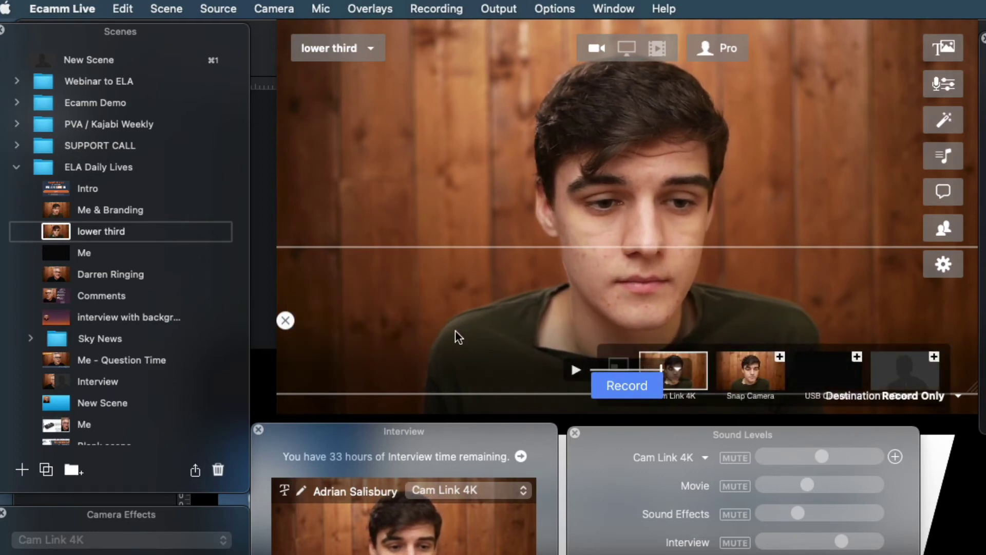
- Move the movie overlay further down, partly past the bottom edge of the camera picture, and replay its animation
{"action": "left_click_drag", "start_coordinate": [455, 331], "coordinate": [469, 357]}
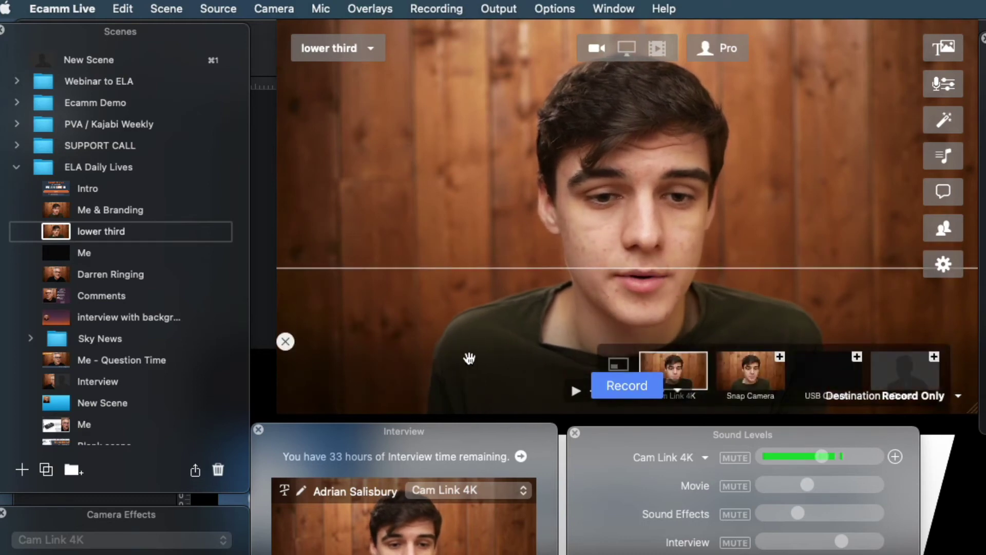
{"action": "left_click", "coordinate": [574, 393]}
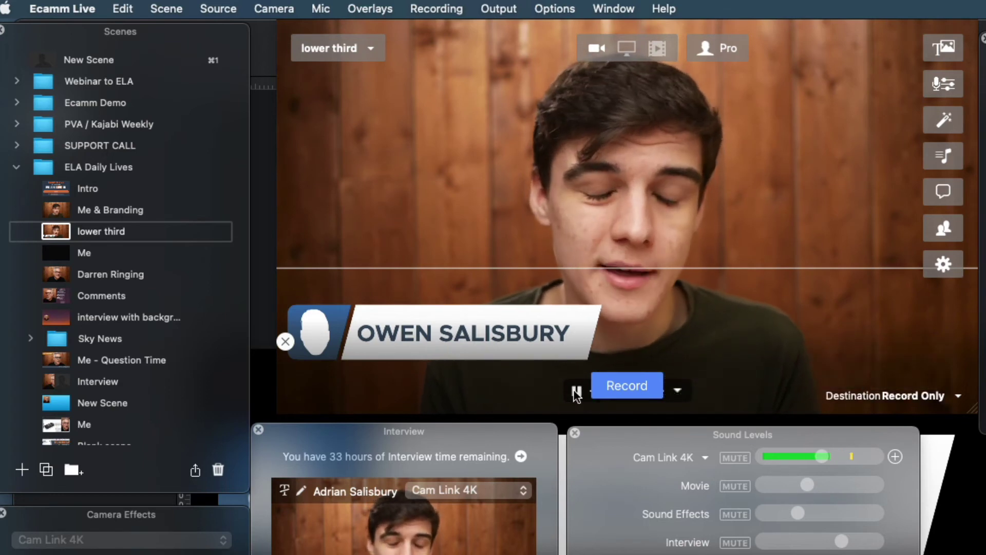
{"action": "left_click", "coordinate": [577, 393]}
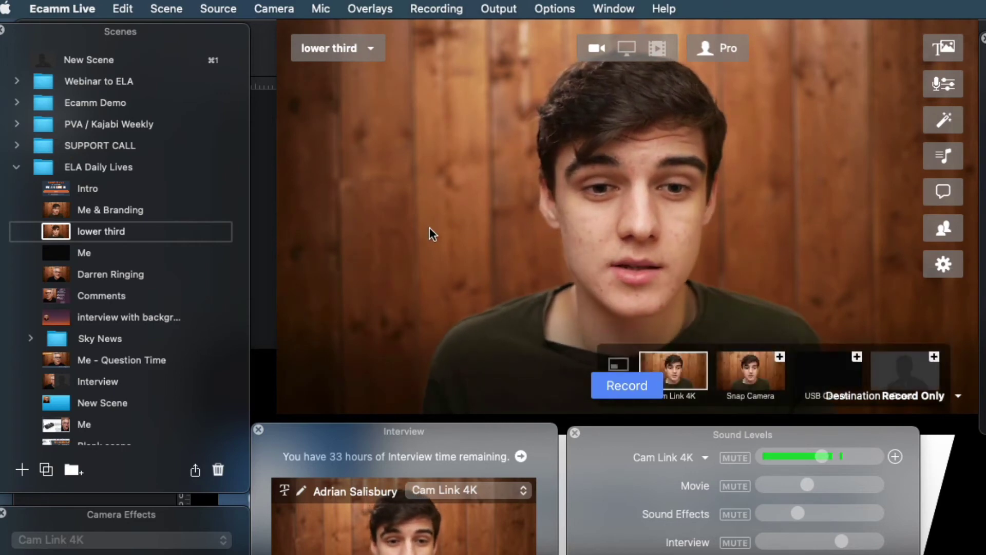
{"action": "left_click", "coordinate": [573, 393]}
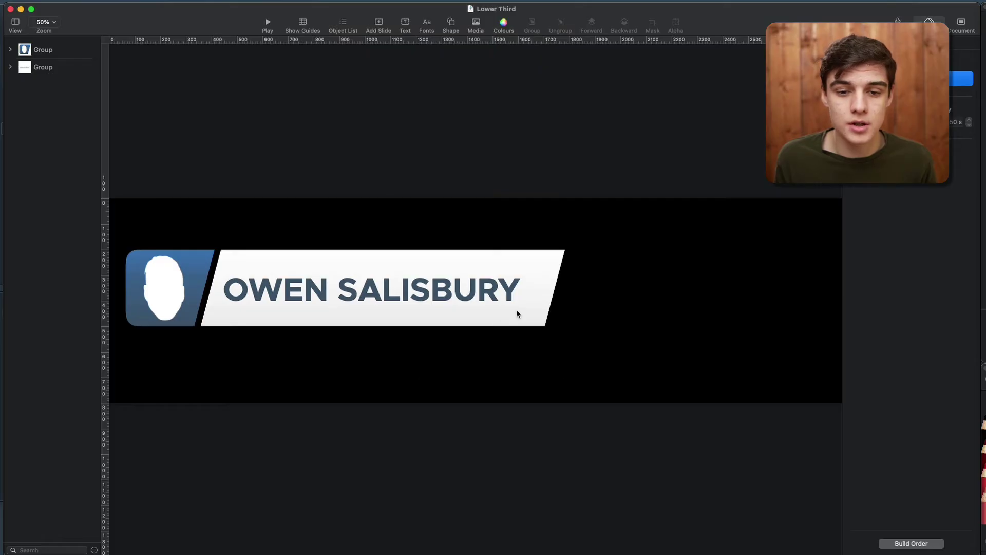
- In Keynote, move the lower third further down the slide and export it to the Desktop as a transparent ProRes 4444 movie named Lower Third v2
{"action": "left_click_drag", "start_coordinate": [567, 241], "coordinate": [137, 353]}
{"action": "left_click", "coordinate": [60, 1]}
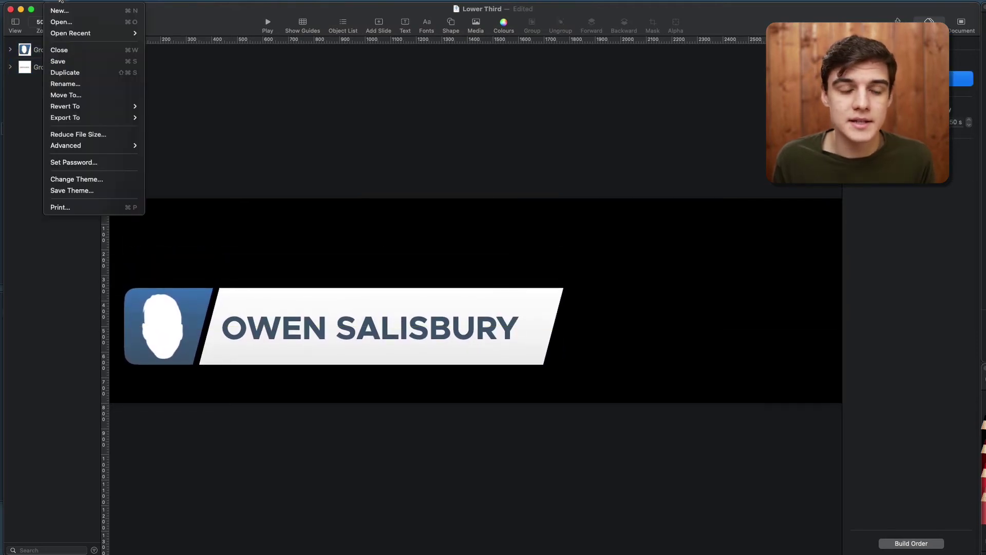
{"action": "mouse_move", "coordinate": [103, 119]}
{"action": "left_click", "coordinate": [160, 140]}
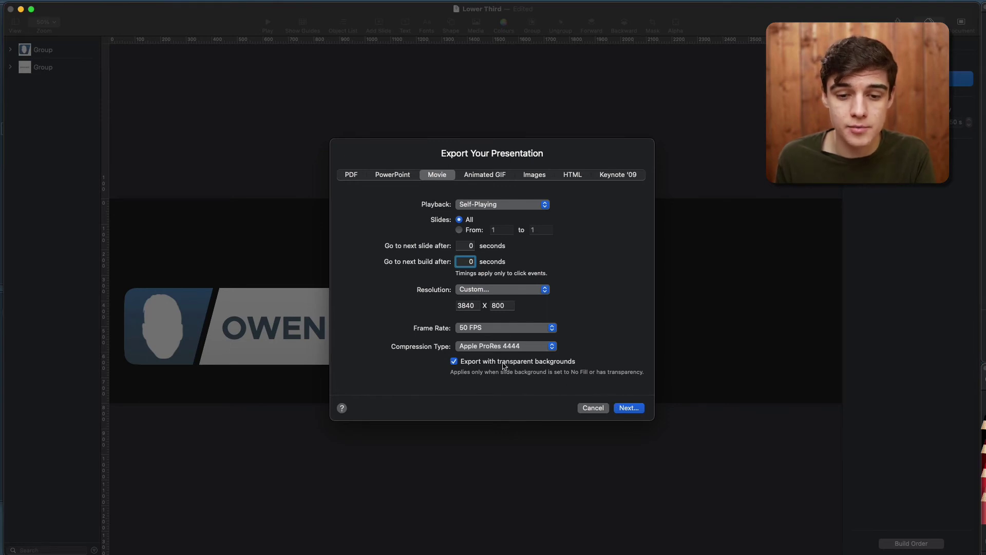
{"action": "left_click", "coordinate": [627, 408]}
{"action": "left_click", "coordinate": [492, 248]}
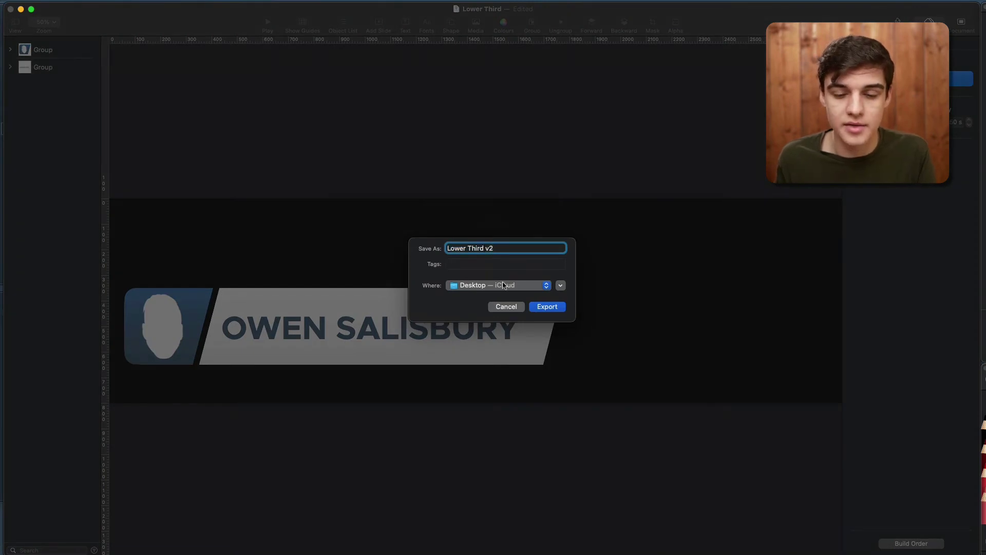
{"action": "type", "text": "v2"}
{"action": "left_click", "coordinate": [554, 308]}
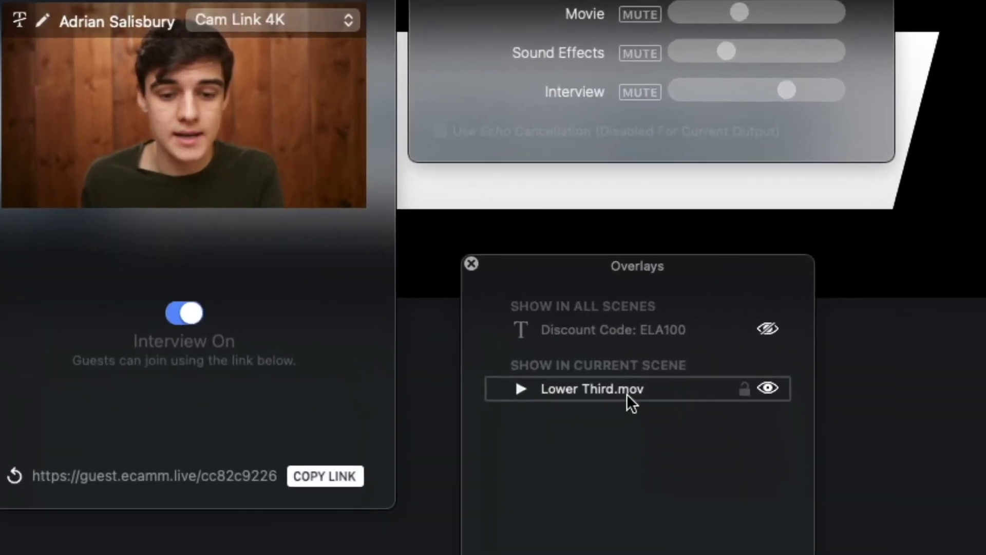
- In Ecamm Live, swap the Lower Third.mov overlay for the Lower Third v2 movie and set the new overlay to Hide when finished
{"action": "left_click", "coordinate": [768, 388]}
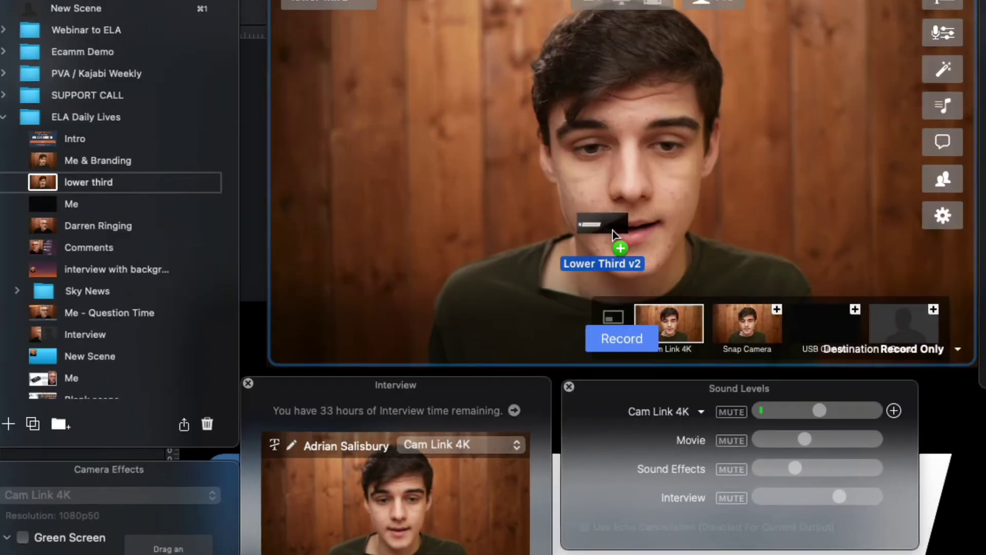
{"action": "left_click_drag", "start_coordinate": [606, 242], "coordinate": [615, 253]}
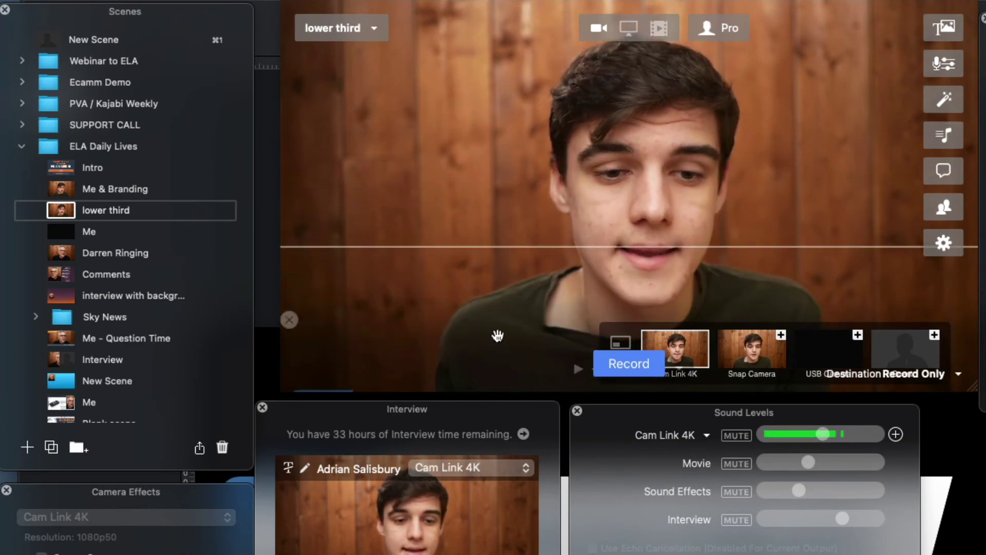
{"action": "left_click_drag", "start_coordinate": [551, 363], "coordinate": [676, 234]}
{"action": "left_click", "coordinate": [676, 234]}
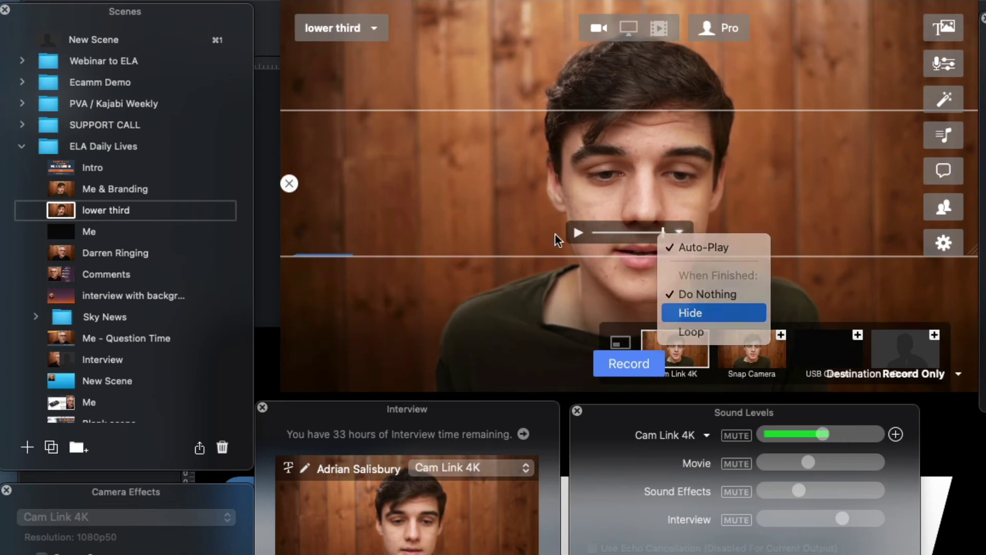
{"action": "left_click", "coordinate": [693, 313]}
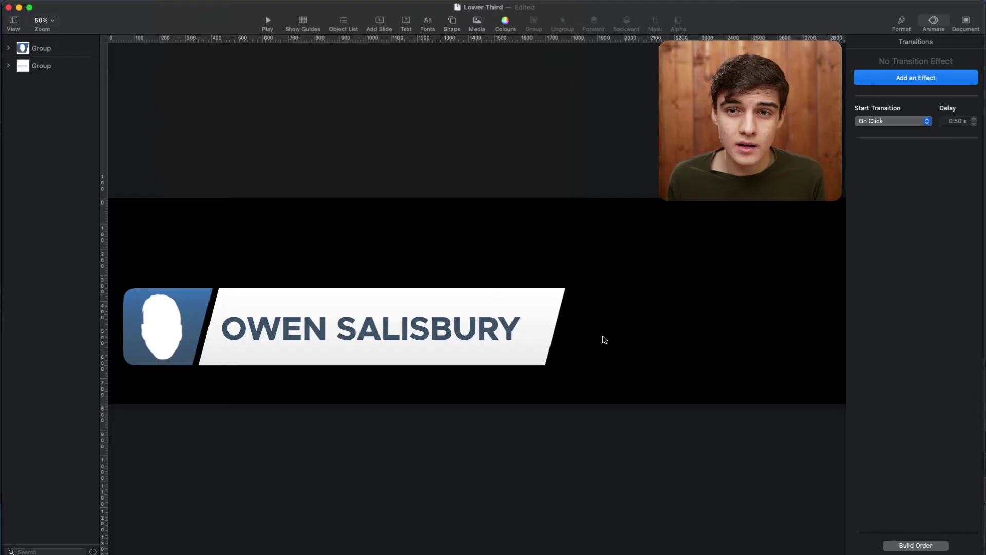
{"action": "left_click", "coordinate": [596, 338]}
{"action": "left_click", "coordinate": [599, 336], "text": "shift"}
{"action": "left_click", "coordinate": [598, 336]}
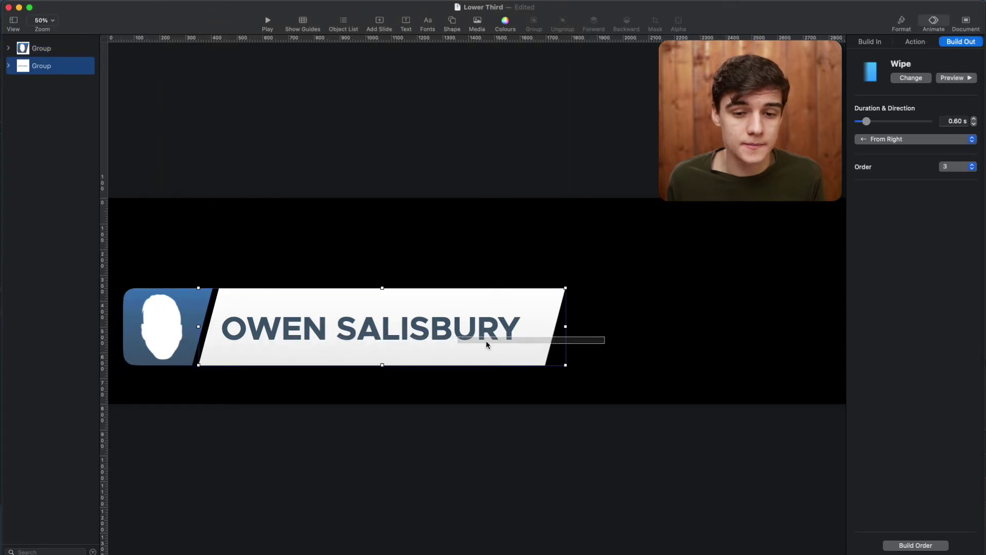
{"action": "left_click", "coordinate": [625, 342]}
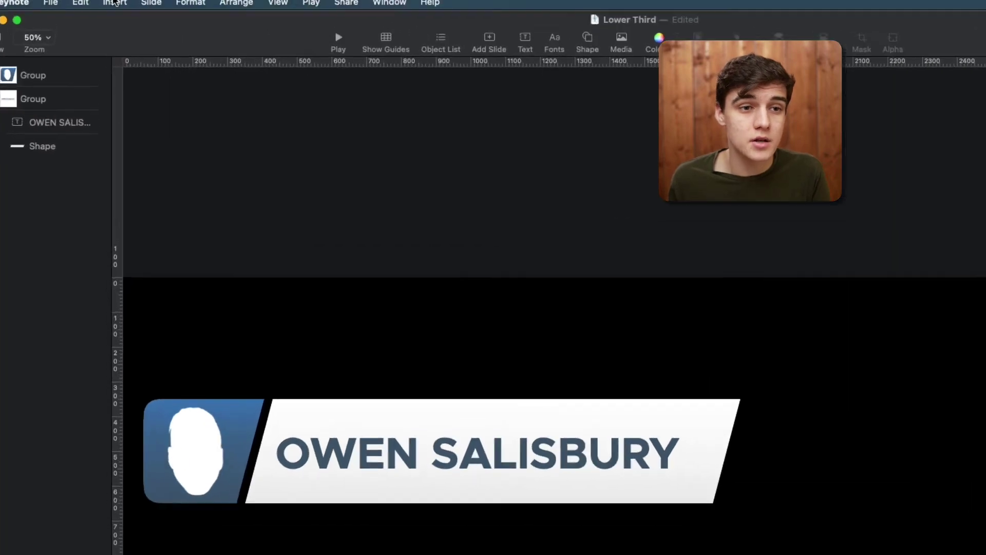
- In Keynote, insert a rounded rectangle shape and move it into the empty area above the name bar
{"action": "left_click", "coordinate": [103, 6]}
{"action": "mouse_move", "coordinate": [122, 58]}
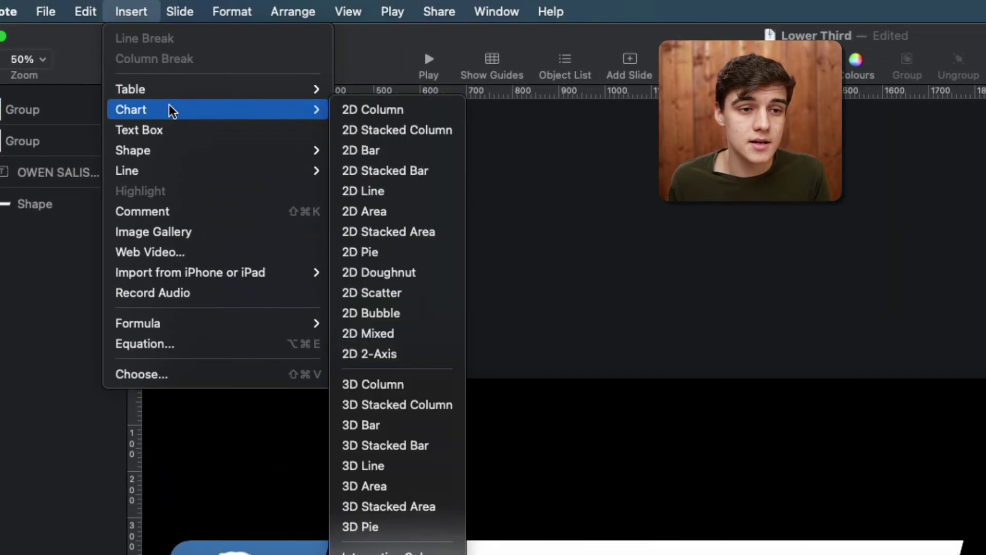
{"action": "mouse_move", "coordinate": [275, 151]}
{"action": "left_click", "coordinate": [374, 170]}
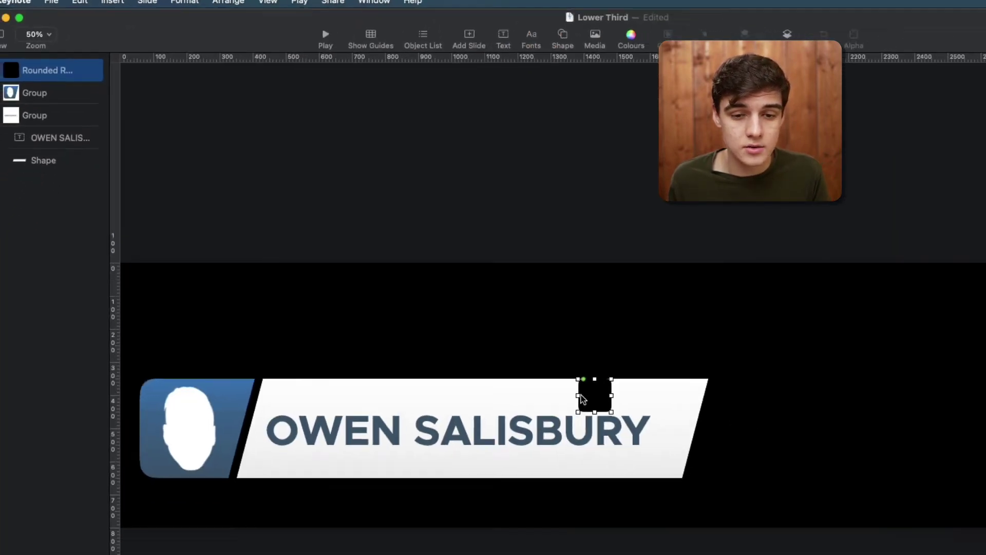
{"action": "left_click_drag", "start_coordinate": [583, 400], "coordinate": [505, 264]}
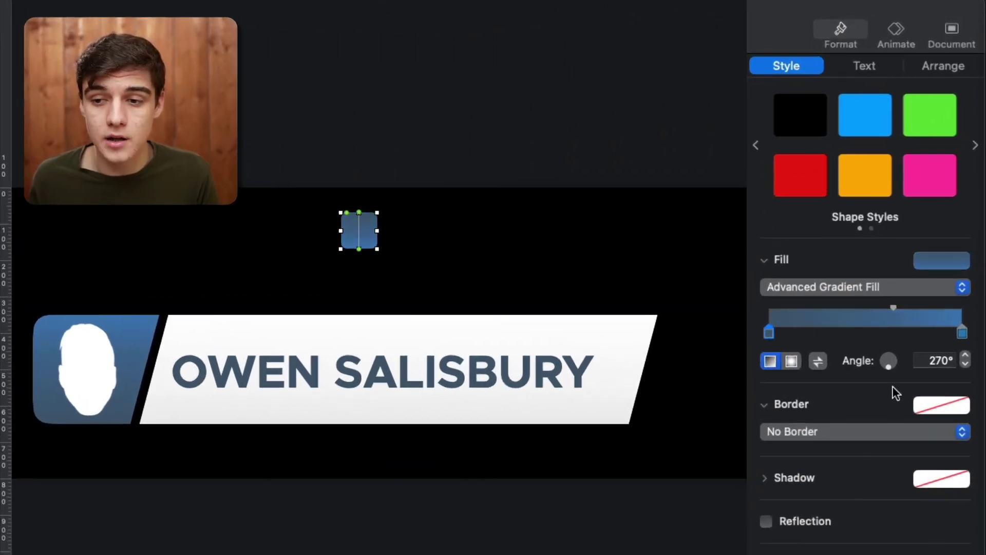
- Place the rounded rectangle over the name bar's lower edge and stretch it to about 765 pt wide as a subtitle bar
{"action": "left_click", "coordinate": [371, 236]}
{"action": "left_click_drag", "start_coordinate": [352, 230], "coordinate": [428, 457]}
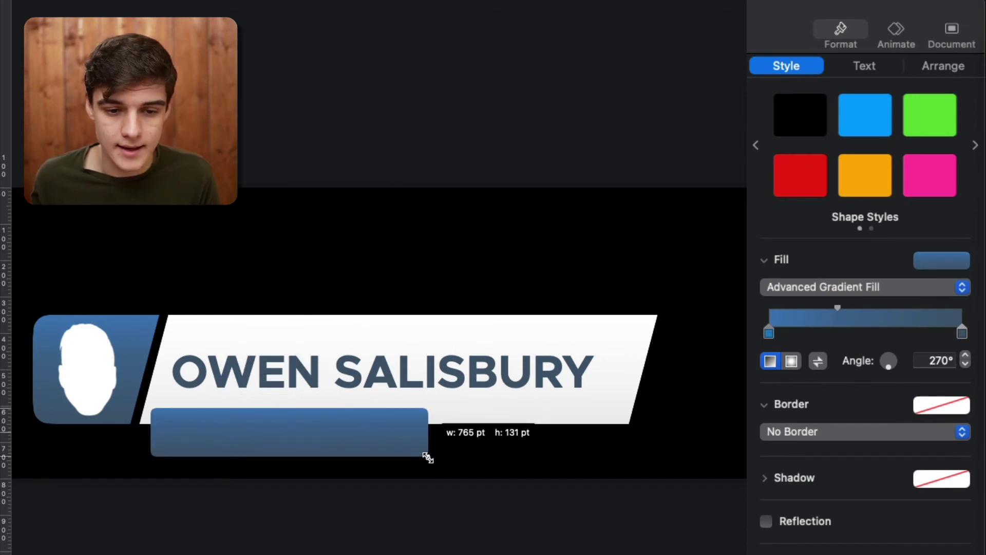
{"action": "left_click", "coordinate": [462, 456]}
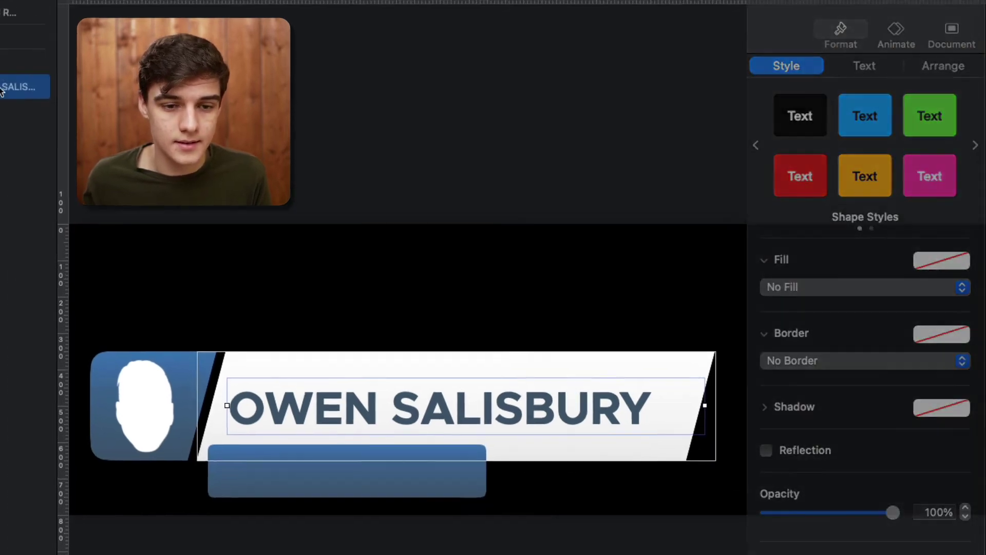
- Duplicate the name text and move the copy out of its group, below the name bar in the object order
{"action": "key", "text": "super+d"}
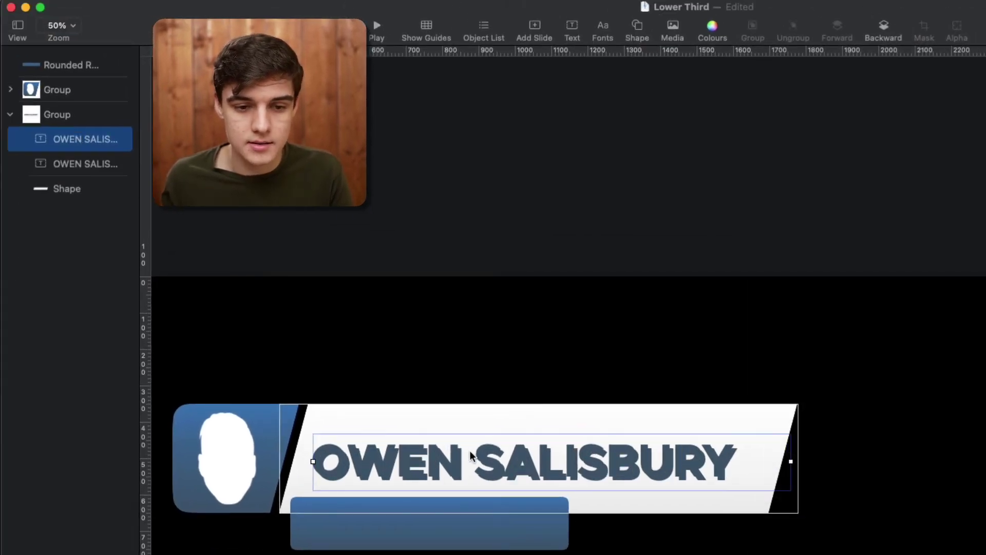
{"action": "left_click_drag", "start_coordinate": [69, 150], "coordinate": [85, 306]}
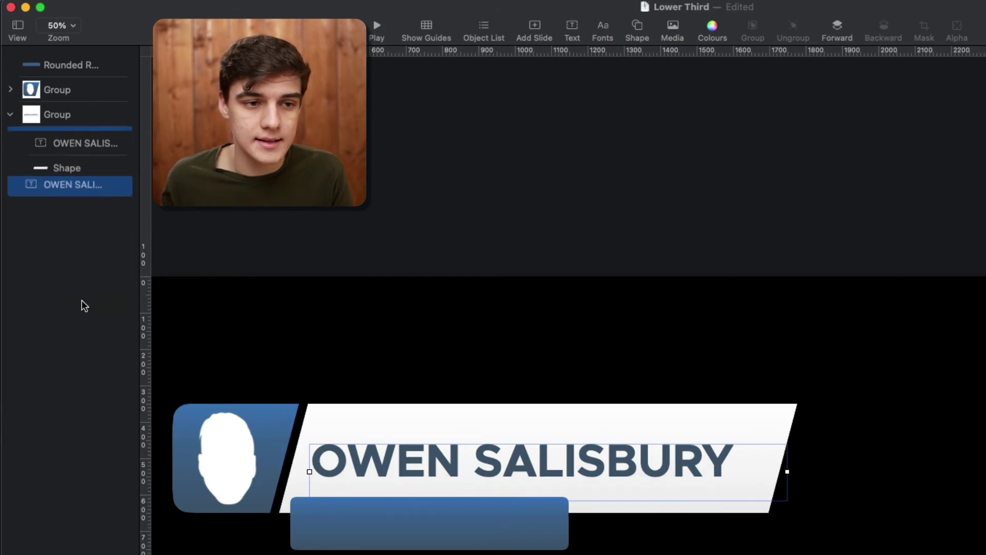
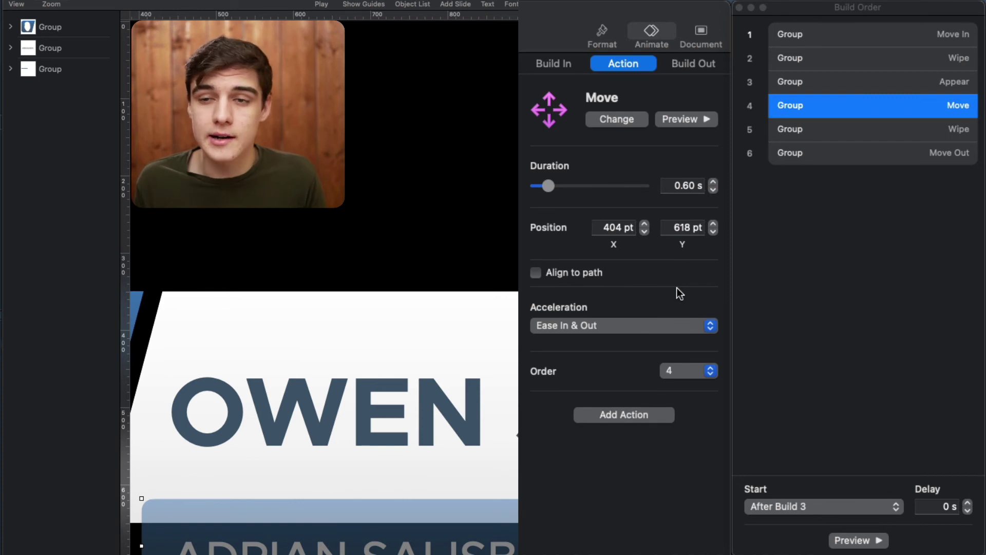
- Set the delay of the name bar's Wipe build-out to 2.75 s and preview the whole build sequence
{"action": "left_click", "coordinate": [896, 131]}
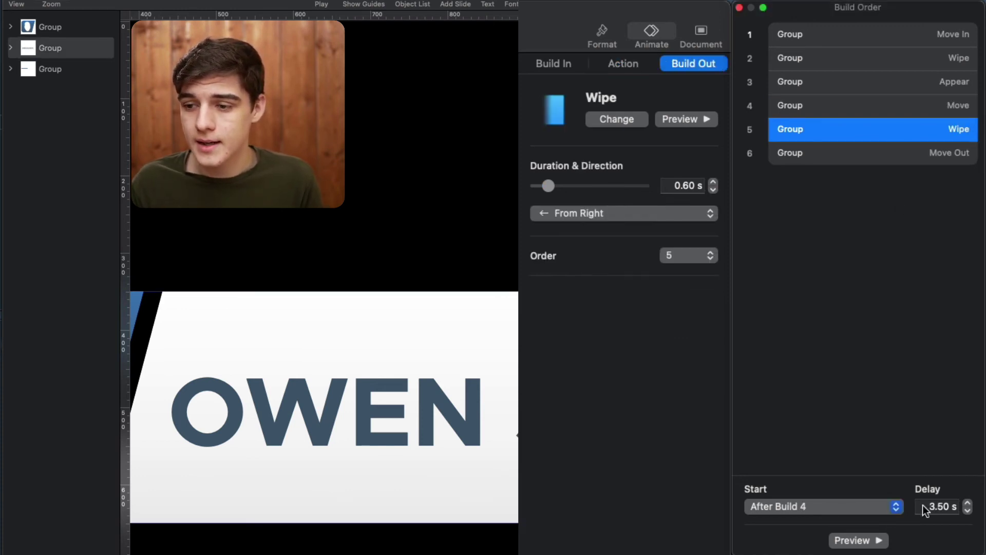
{"action": "left_click", "coordinate": [968, 511]}
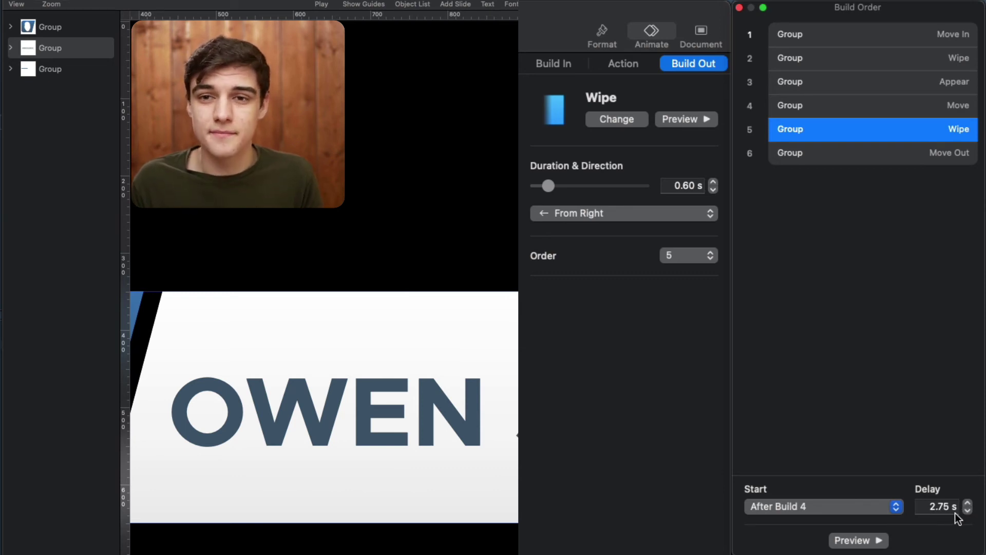
{"action": "left_click", "coordinate": [865, 541]}
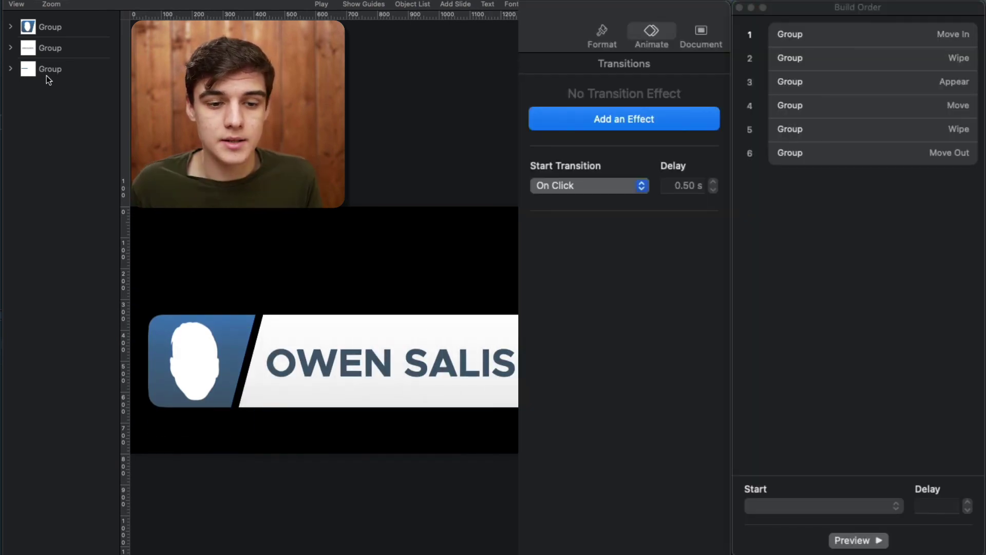
- Add a second Move action to the subtitle group, with its end position raised back up behind the name bar
{"action": "left_click", "coordinate": [47, 75]}
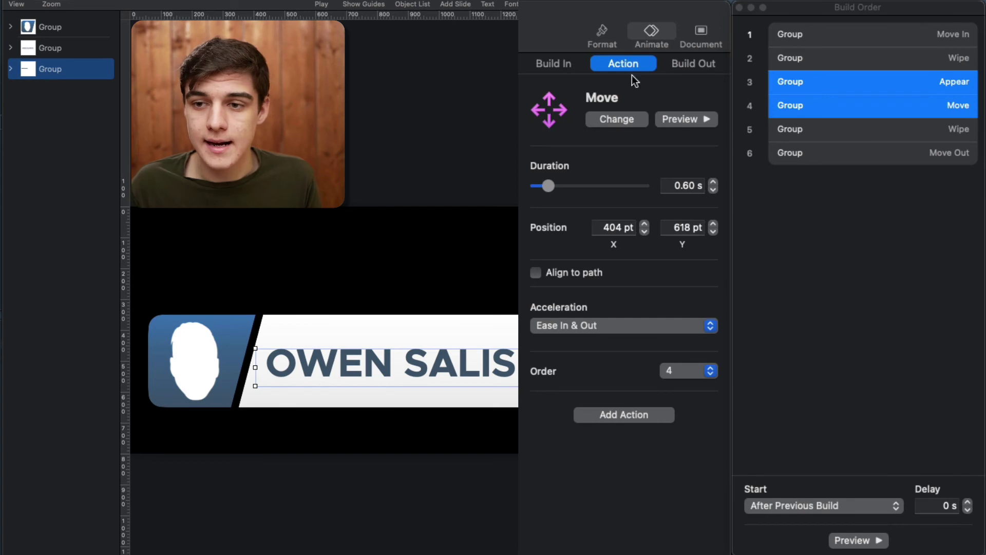
{"action": "left_click", "coordinate": [624, 414]}
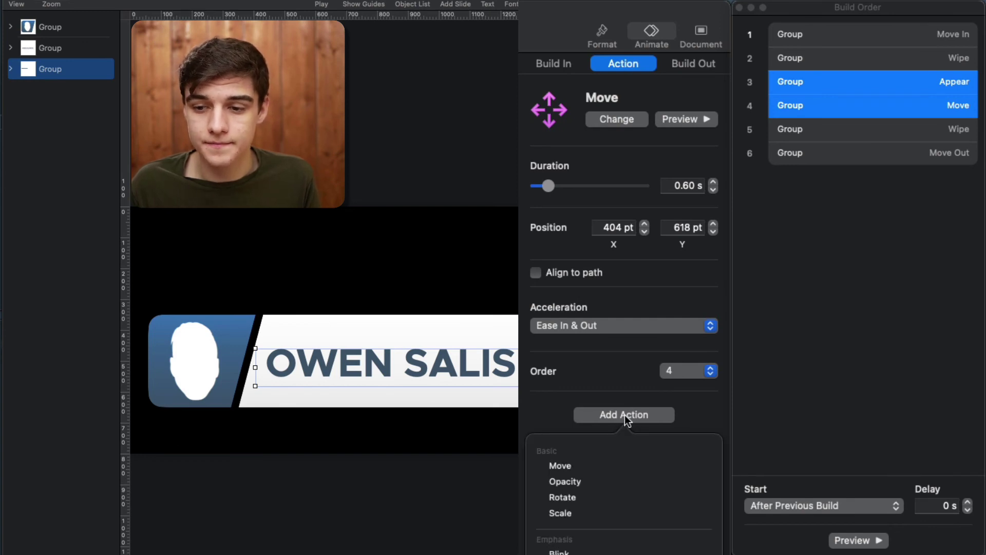
{"action": "left_click", "coordinate": [585, 467]}
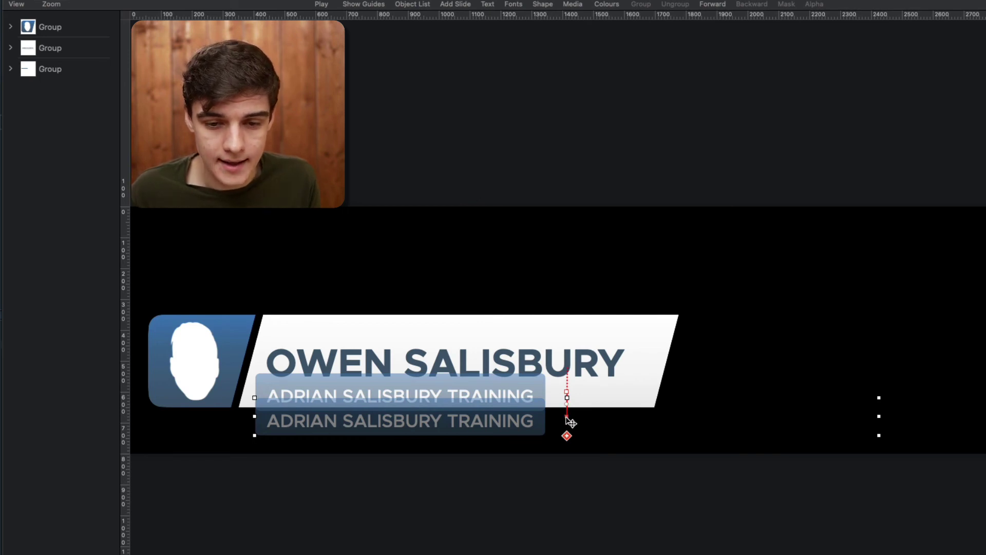
{"action": "left_click_drag", "start_coordinate": [568, 421], "coordinate": [572, 374]}
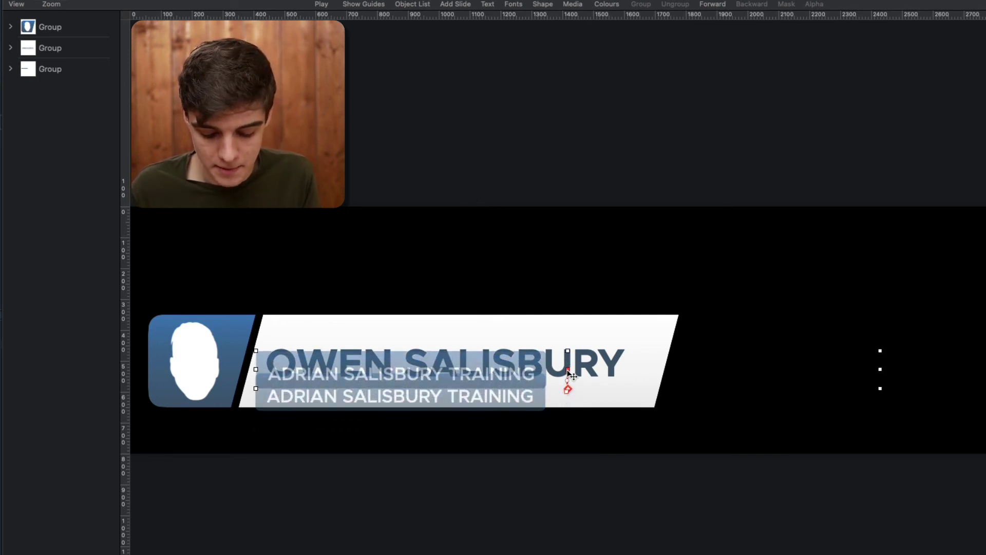
{"action": "scroll", "coordinate": [571, 375], "scroll_direction": "up", "scroll_amount": 5}
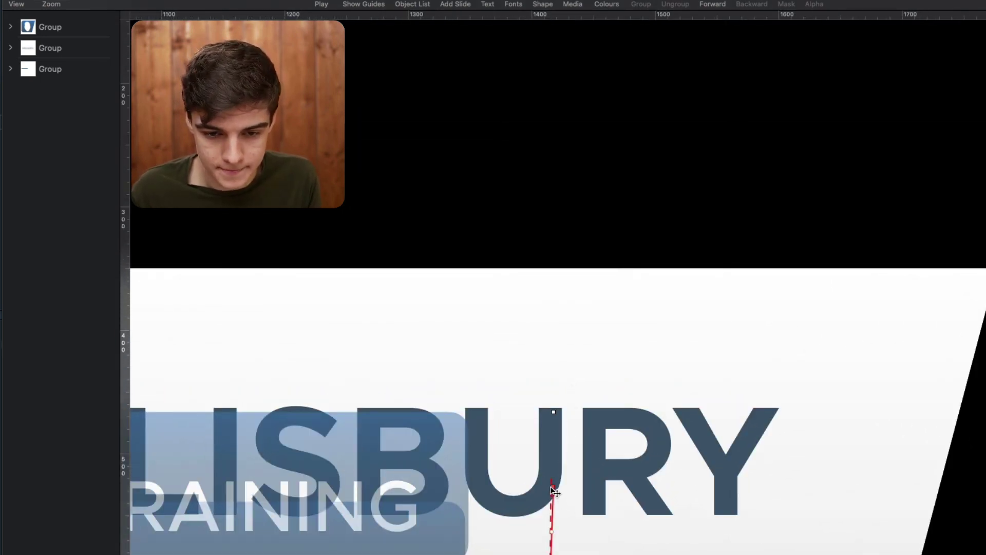
{"action": "mouse_move", "coordinate": [553, 490]}
{"action": "left_mouse_down"}
{"action": "mouse_move", "coordinate": [568, 438]}
{"action": "mouse_move", "coordinate": [590, 451]}
{"action": "mouse_move", "coordinate": [583, 479]}
{"action": "mouse_move", "coordinate": [554, 480]}
{"action": "left_mouse_up"}
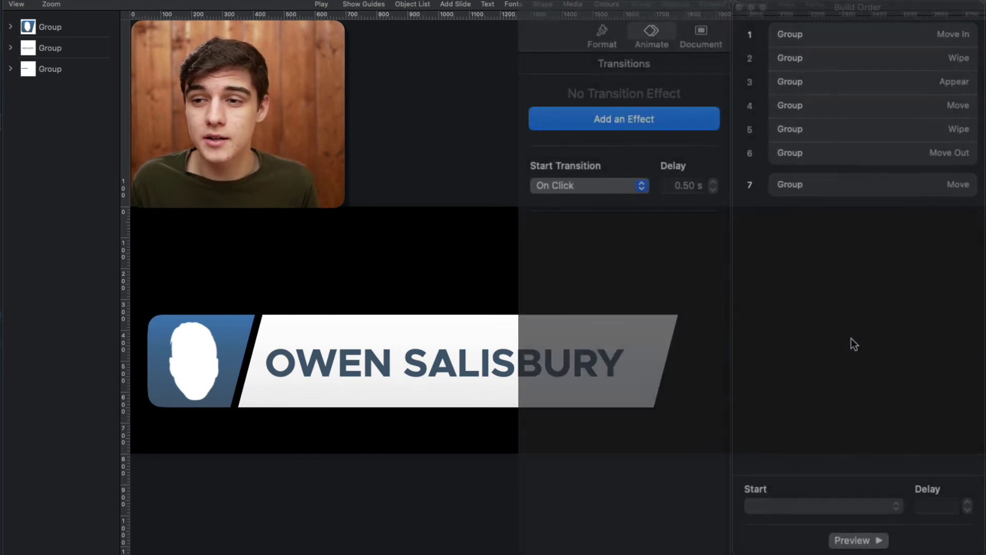
{"action": "left_click_drag", "start_coordinate": [832, 184], "coordinate": [831, 29]}
{"action": "left_click", "coordinate": [841, 393]}
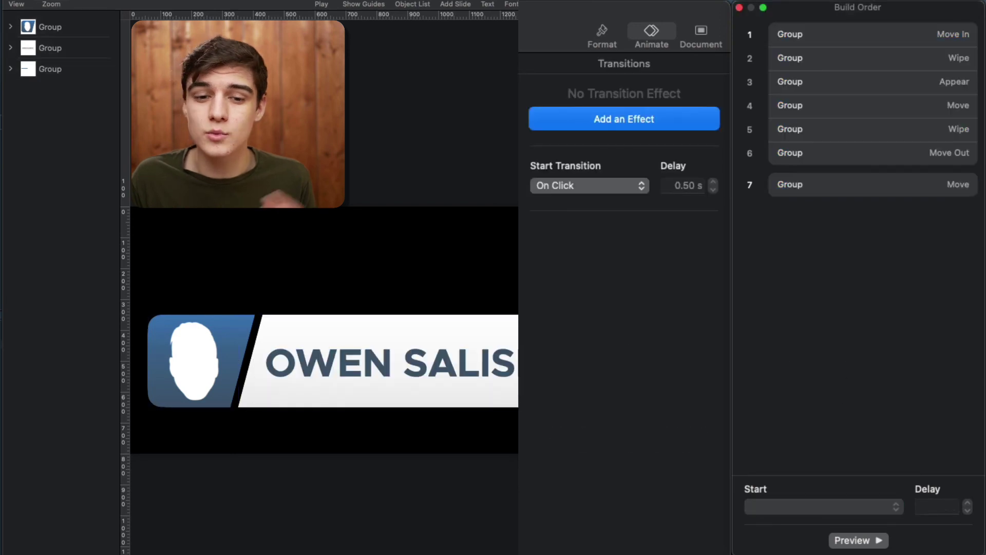
- Rename the group containing the head silhouette as Logo
{"action": "left_click", "coordinate": [57, 68]}
{"action": "left_click", "coordinate": [53, 29]}
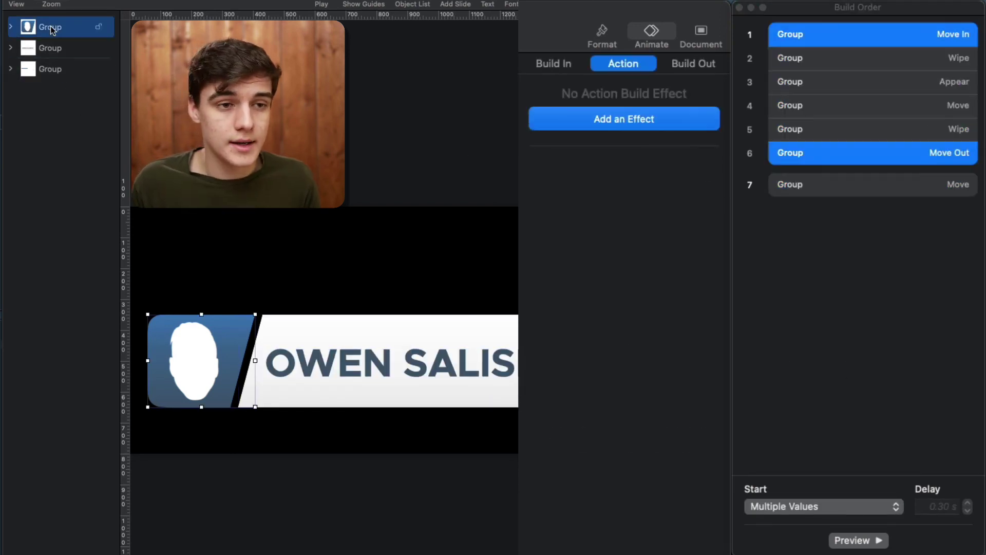
{"action": "left_click", "coordinate": [52, 28]}
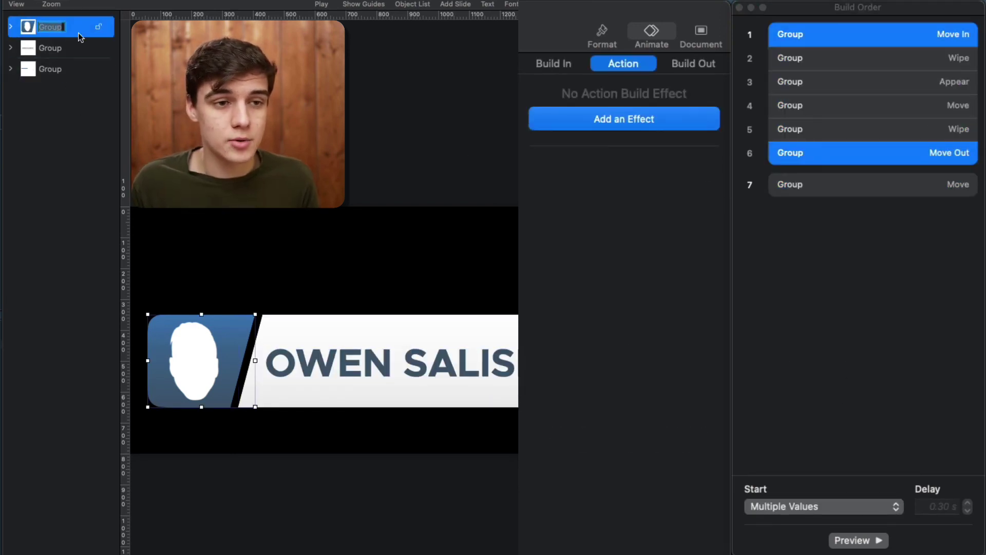
{"action": "type", "text": "Lo"}
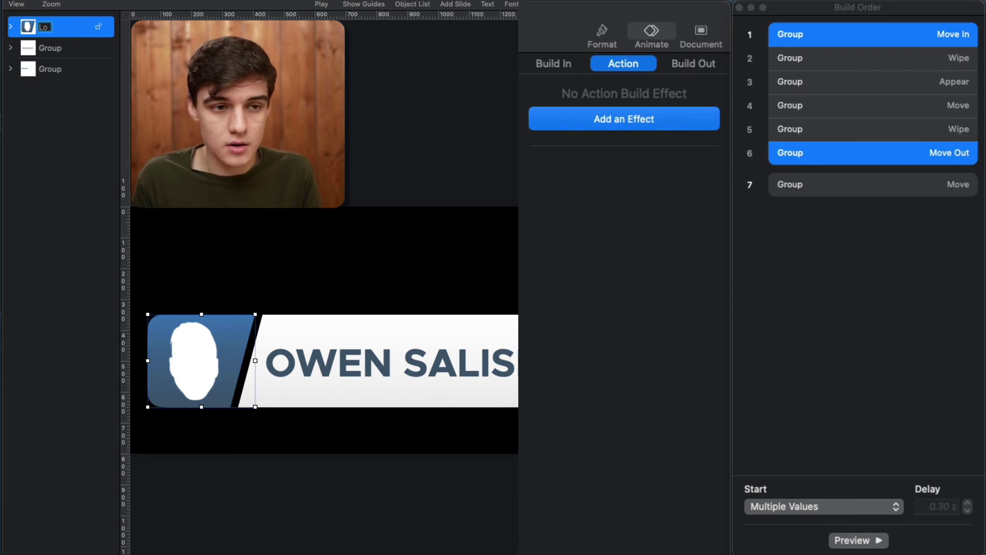
{"action": "type", "text": "go"}
{"action": "key", "text": "Return"}
- Rename the white name bar's group as Name
{"action": "left_click", "coordinate": [51, 48]}
{"action": "left_click", "coordinate": [51, 48]}
{"action": "type", "text": "Name"}
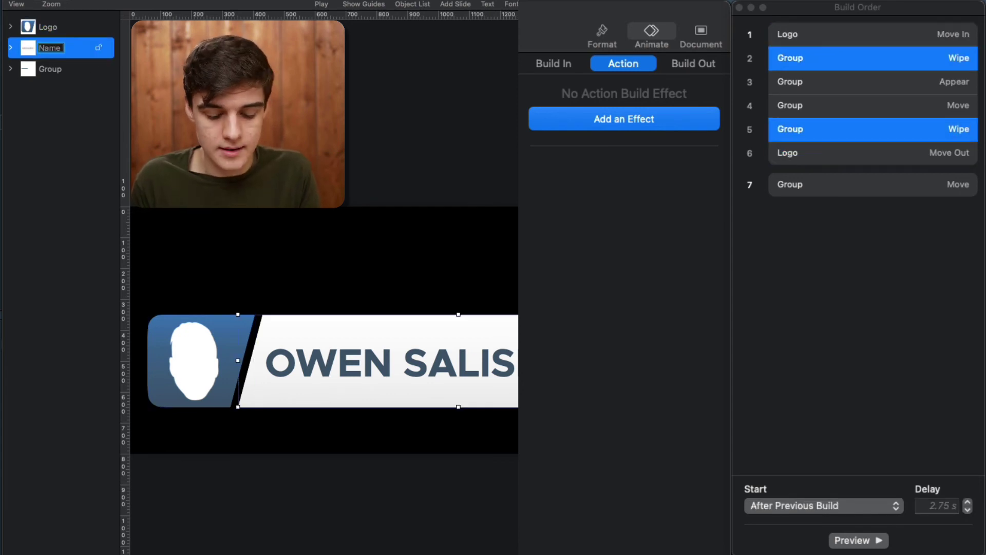
{"action": "key", "text": "Return"}
- Rename the subtitle bar's group as Work and clear the selection
{"action": "left_click", "coordinate": [52, 72]}
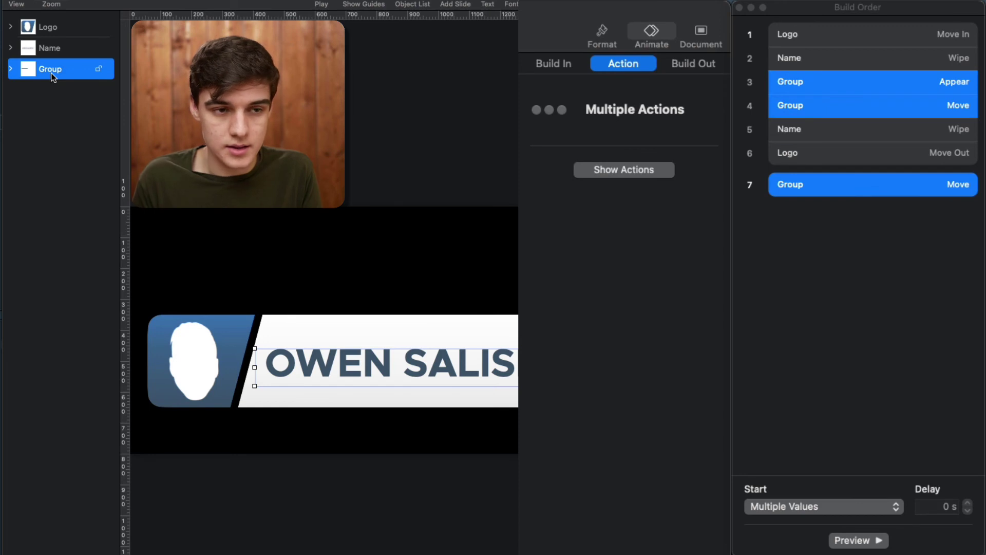
{"action": "type", "text": "Work"}
{"action": "key", "text": "Return"}
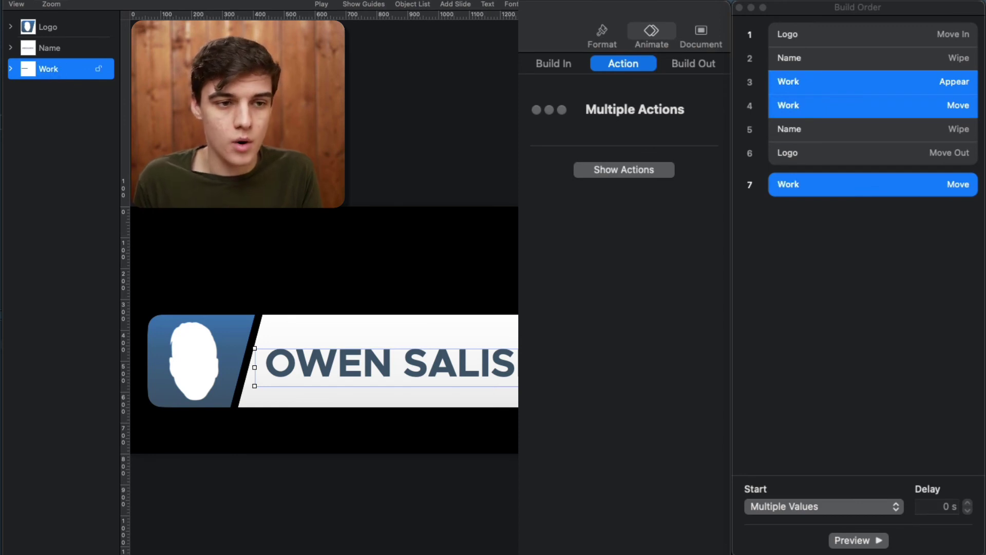
{"action": "left_click", "coordinate": [811, 352]}
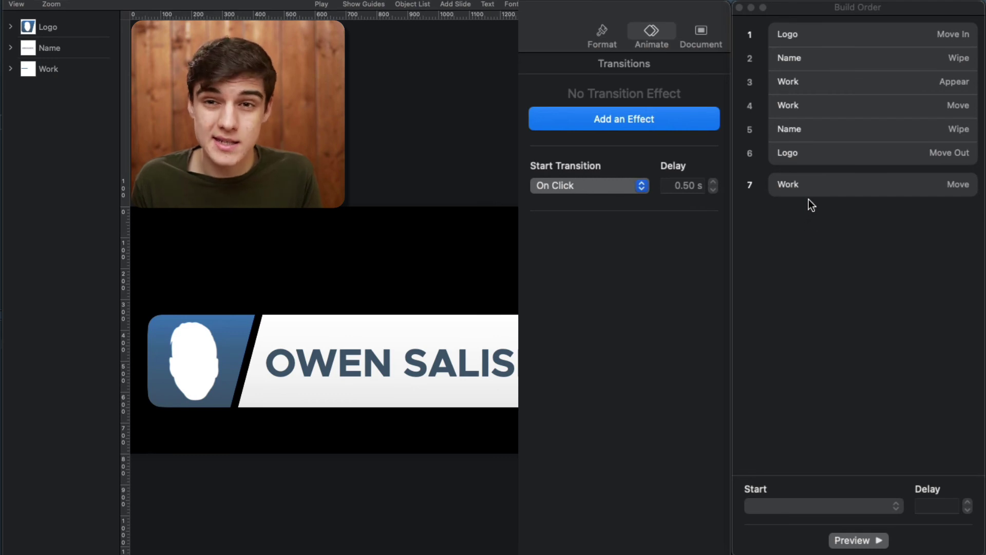
- Reorder the Work group's second Move build to fifth place, starting after build 4 with a 2.50 s delay
{"action": "left_click_drag", "start_coordinate": [818, 186], "coordinate": [818, 115]}
{"action": "left_click", "coordinate": [821, 133]}
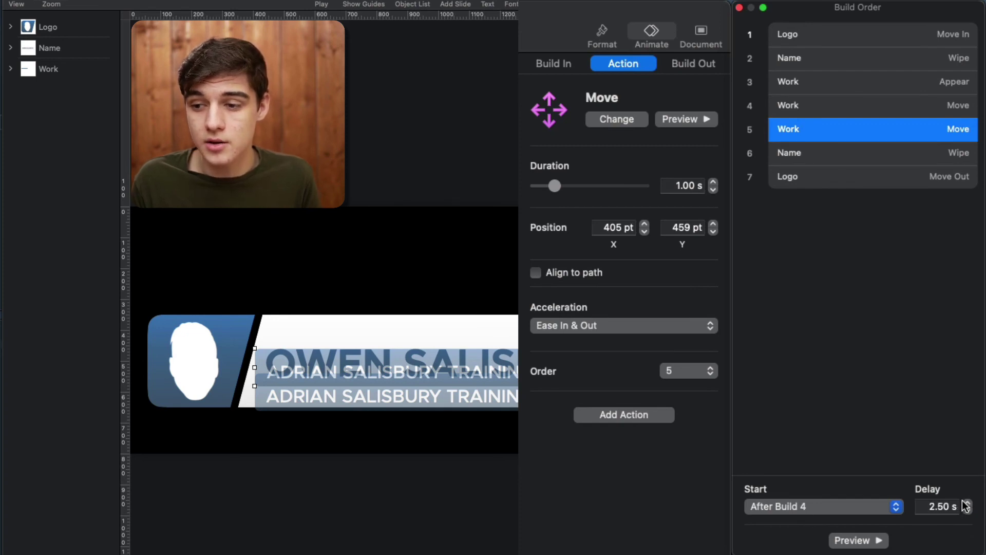
- Set the delay of the Name group's closing Wipe build to 0.10 s
{"action": "left_click", "coordinate": [818, 157]}
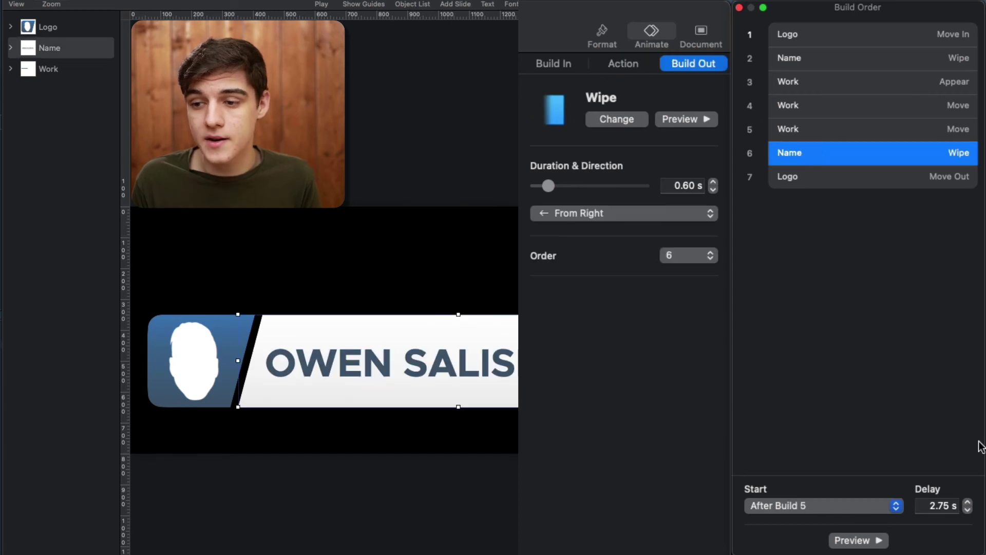
{"action": "left_click", "coordinate": [968, 511]}
{"action": "left_click", "coordinate": [967, 511]}
{"action": "left_click", "coordinate": [967, 511]}
{"action": "left_click", "coordinate": [967, 511]}
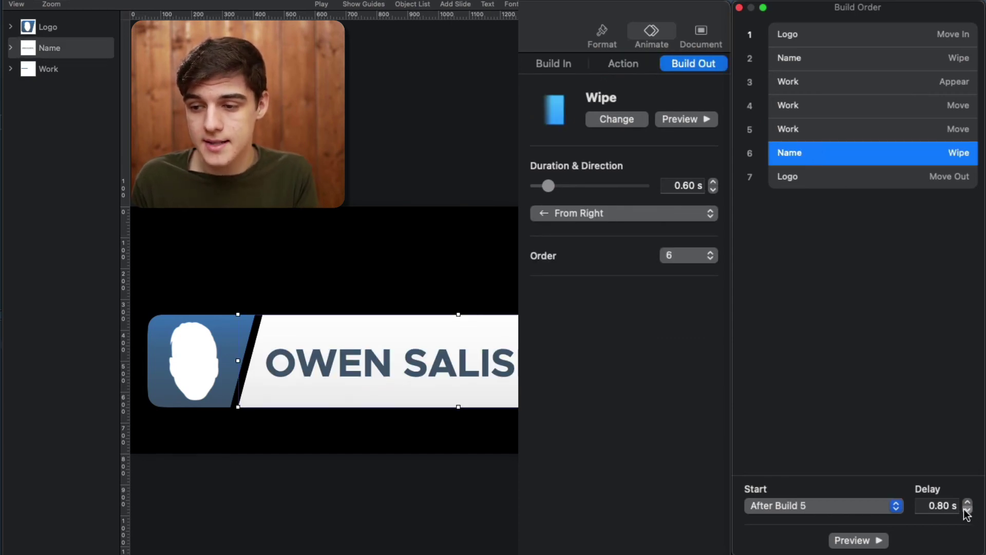
{"action": "left_click", "coordinate": [967, 511]}
{"action": "left_click", "coordinate": [968, 511]}
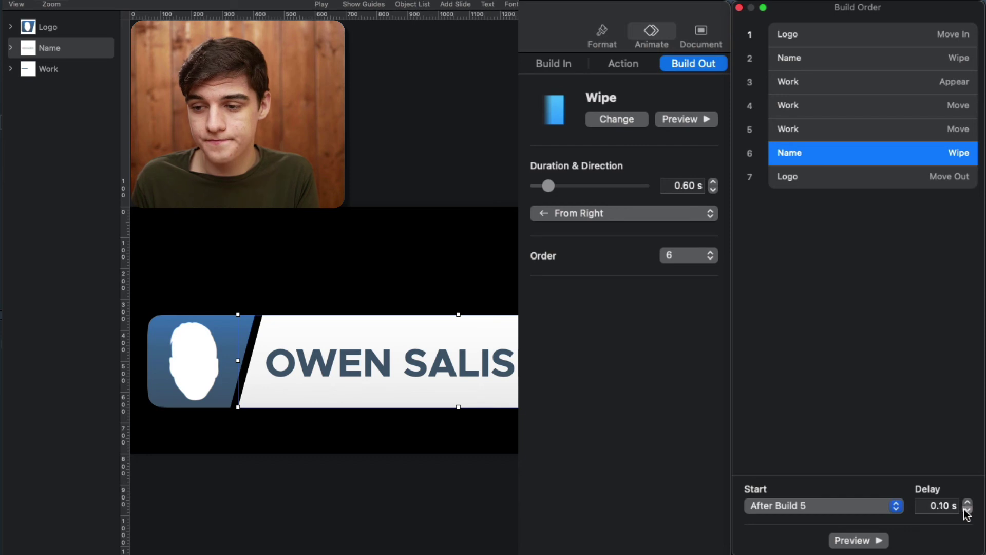
- Add a Disappear build-out effect to the Work group
{"action": "left_click", "coordinate": [44, 70]}
{"action": "left_click", "coordinate": [696, 66]}
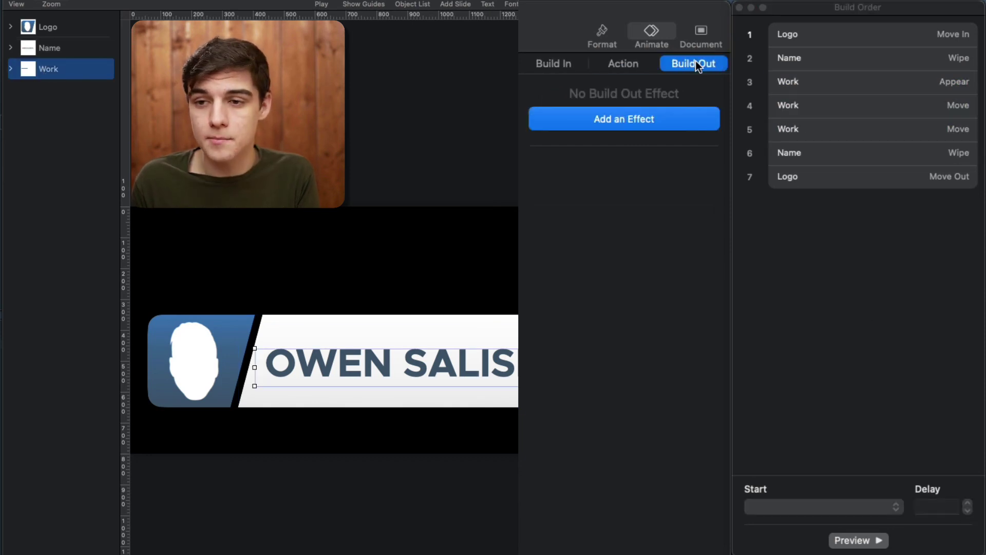
{"action": "left_click", "coordinate": [659, 118]}
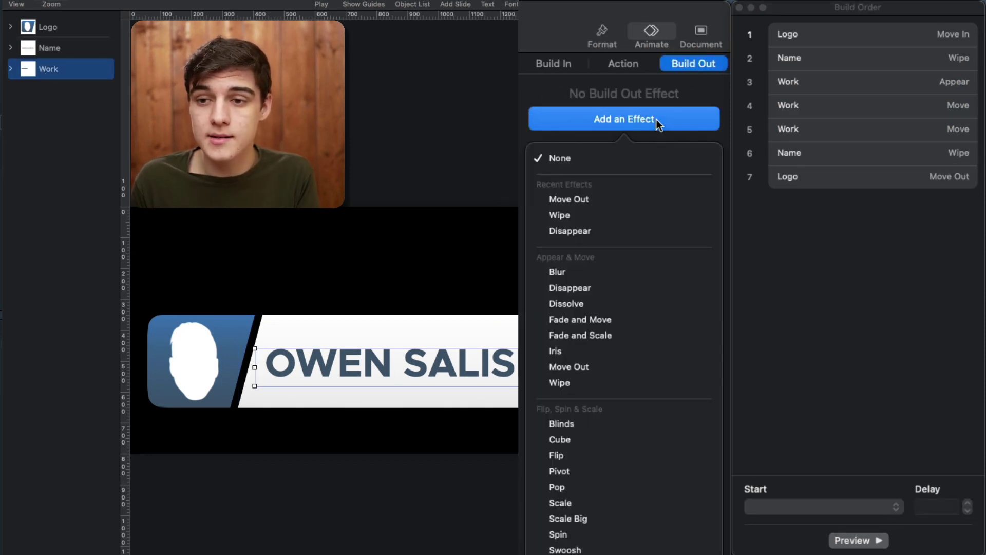
{"action": "left_click", "coordinate": [609, 229]}
- Move the Work group's Disappear build to sixth place, directly before the Name group's closing Wipe, and preview from that Wipe
{"action": "left_click_drag", "start_coordinate": [856, 205], "coordinate": [852, 158]}
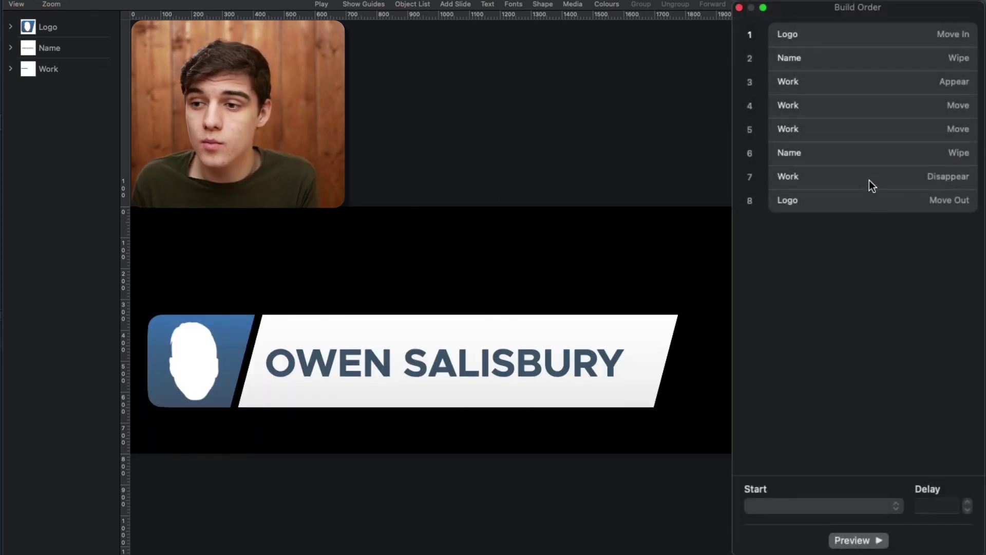
{"action": "left_click", "coordinate": [855, 179]}
{"action": "left_click_drag", "start_coordinate": [845, 177], "coordinate": [833, 128]}
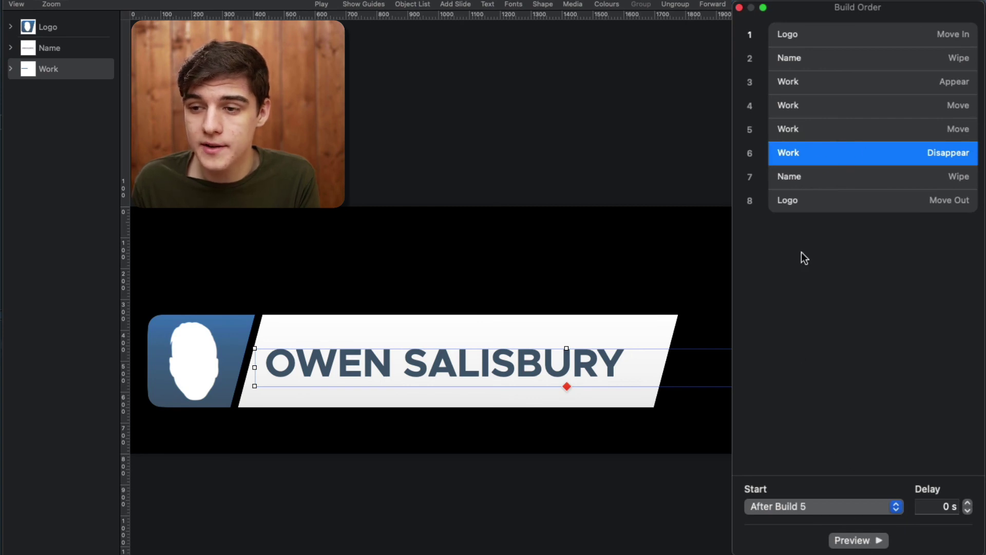
{"action": "left_click", "coordinate": [812, 179]}
{"action": "left_click", "coordinate": [858, 539]}
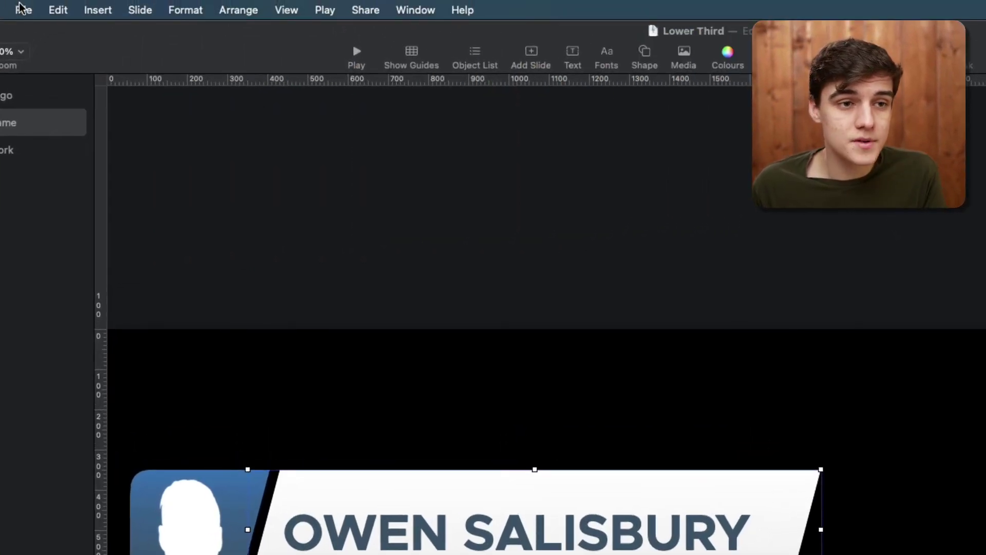
- Set up a movie export with the next-slide and next-build timings both at 0 seconds
{"action": "left_click", "coordinate": [22, 9]}
{"action": "mouse_move", "coordinate": [77, 200]}
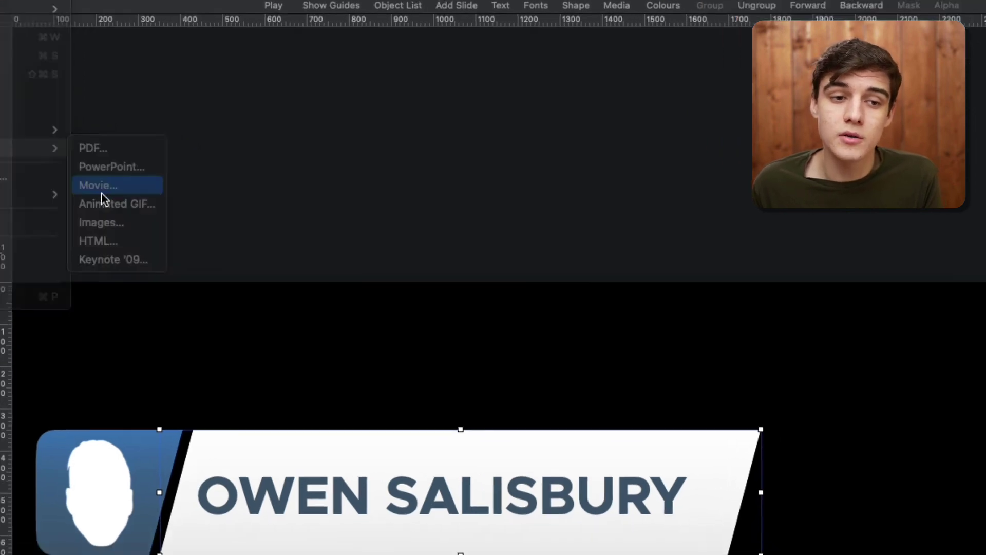
{"action": "left_click", "coordinate": [179, 242]}
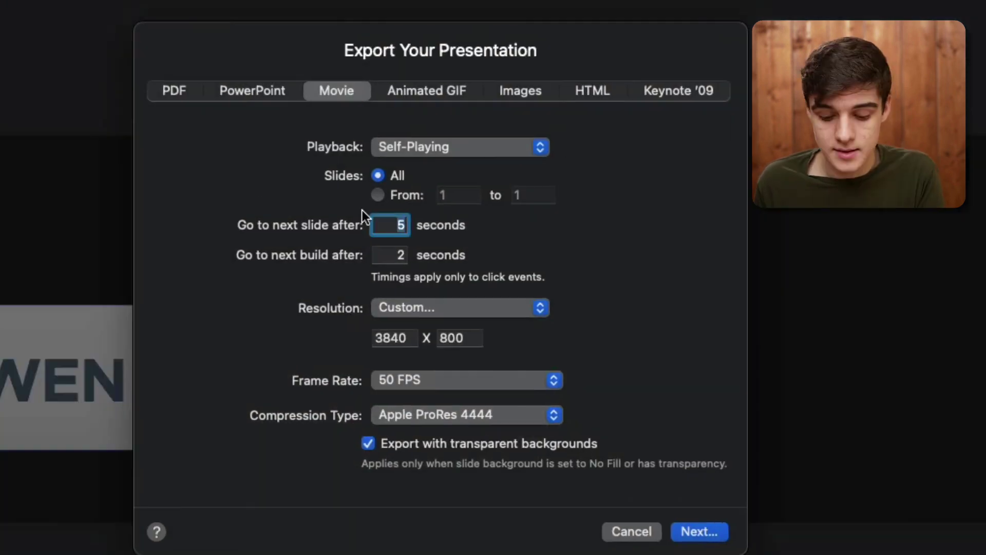
{"action": "type", "text": "0"}
{"action": "key", "text": "Tab"}
{"action": "type", "text": "0"}
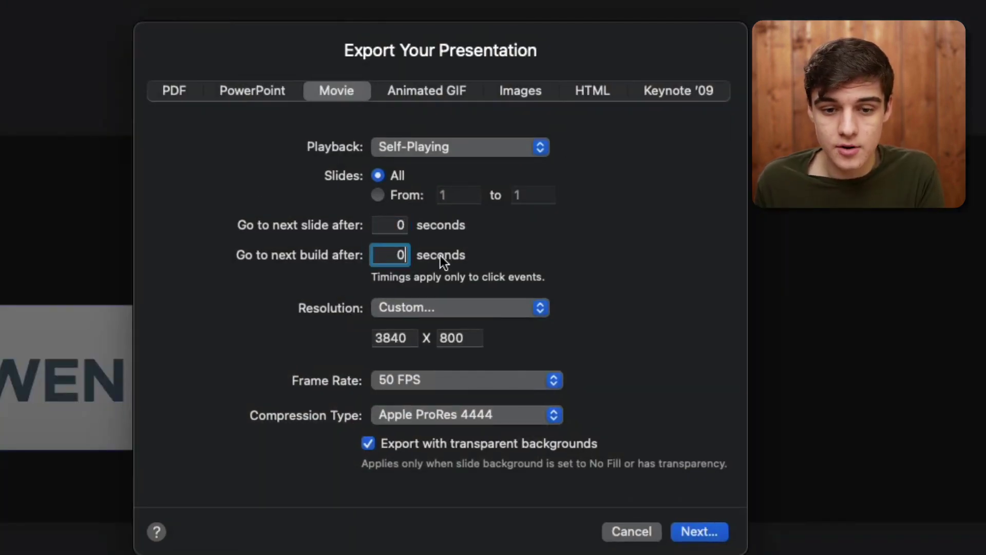
- Export the movie to the Desktop under the name Lower Third w work
{"action": "left_click", "coordinate": [699, 531]}
{"action": "type", "text": "wer Third"}
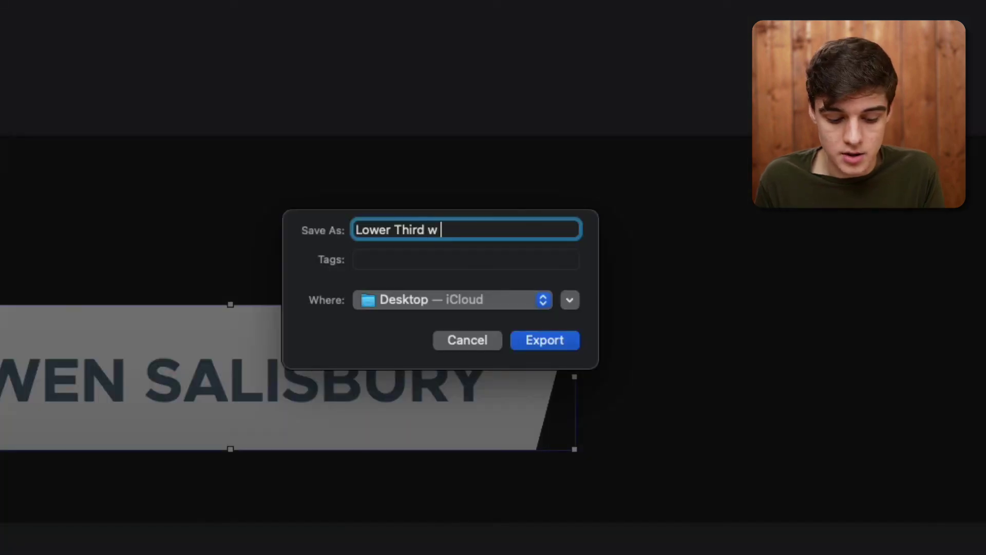
{"action": "type", "text": " work"}
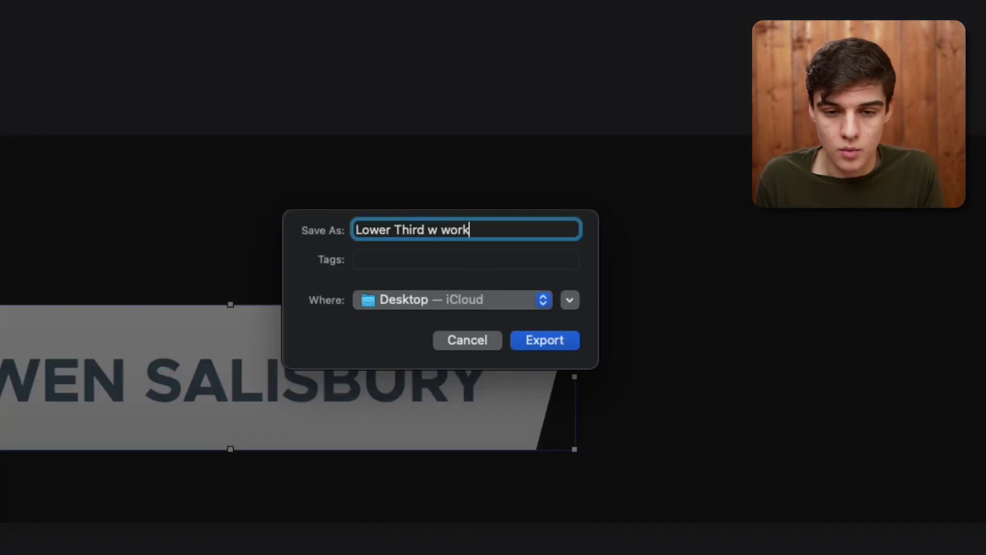
{"action": "key", "text": "Return"}
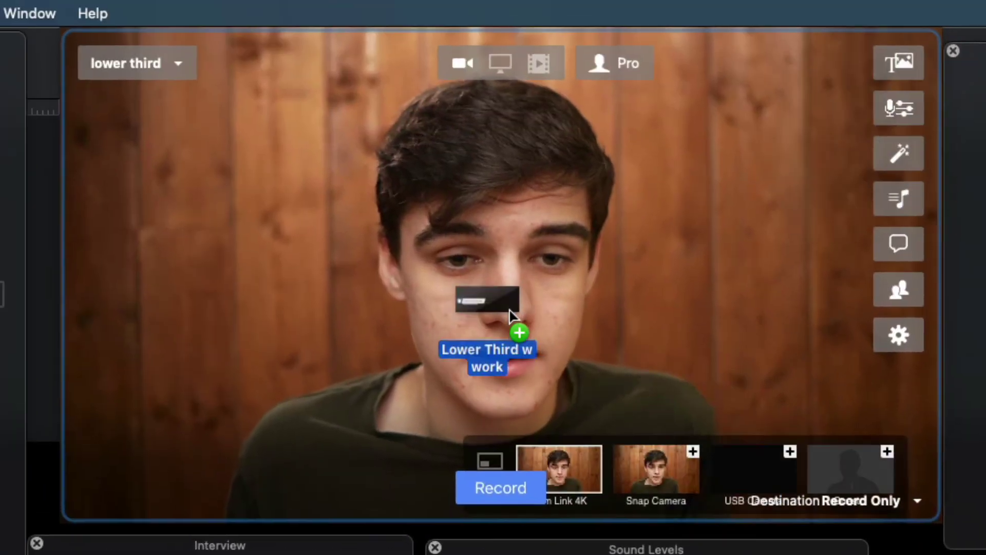
- Switch to Ecamm Live, add the Lower Third w work movie as an overlay low in the scene, set it to hide when finished, and play it
{"action": "left_click_drag", "start_coordinate": [226, 36], "coordinate": [206, 18]}
{"action": "left_click", "coordinate": [564, 337]}
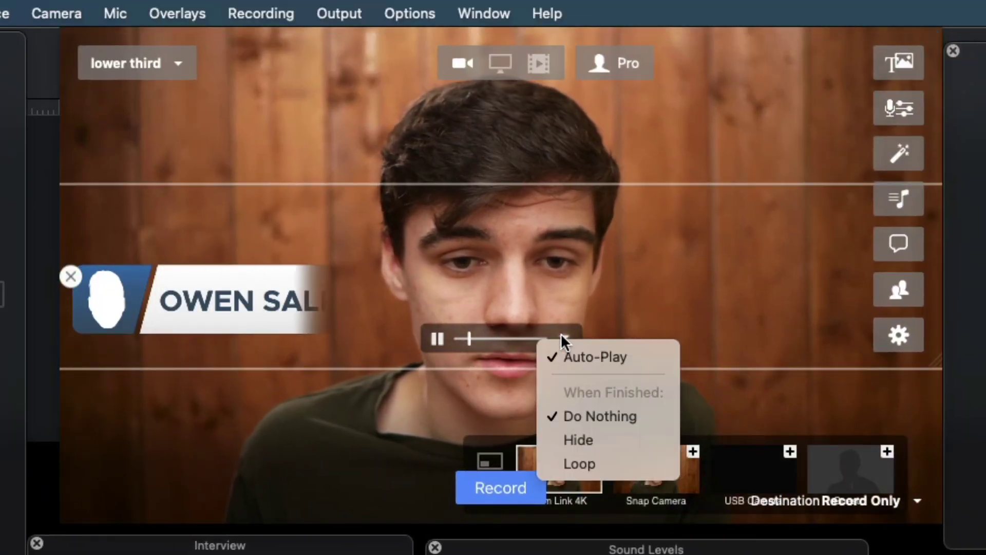
{"action": "left_click", "coordinate": [569, 438]}
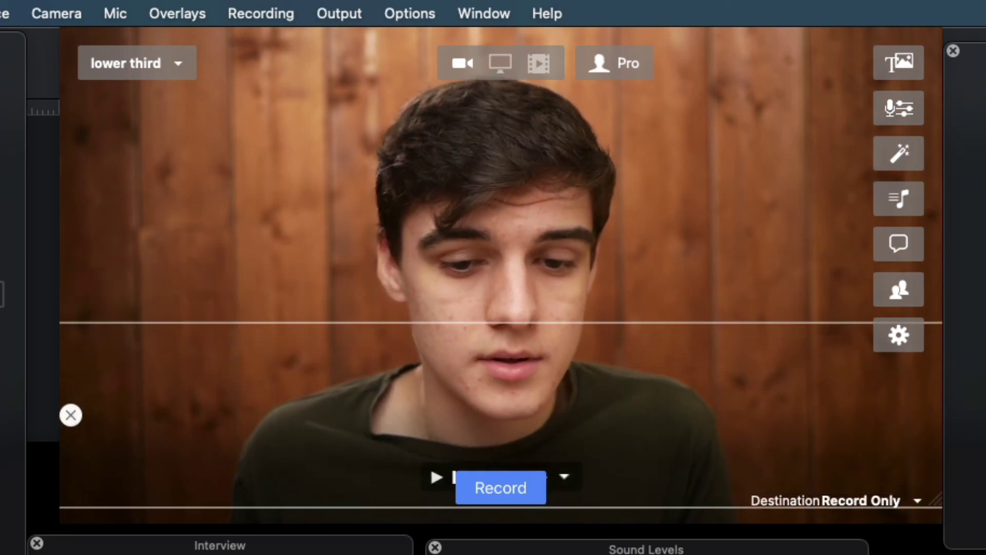
{"action": "left_click", "coordinate": [434, 483]}
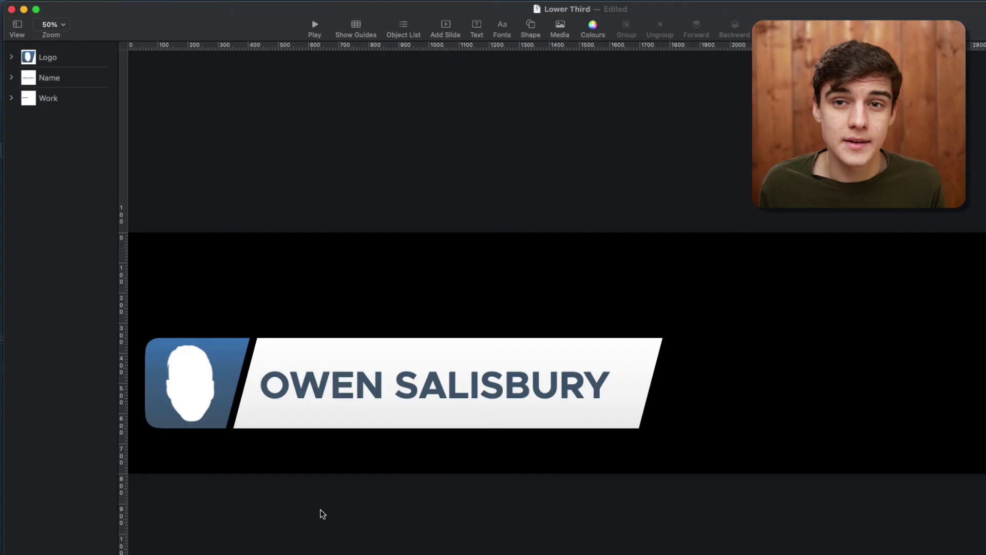
- Delete the white head silhouette from the Logo group in the Keynote lower third
{"action": "left_click", "coordinate": [218, 385]}
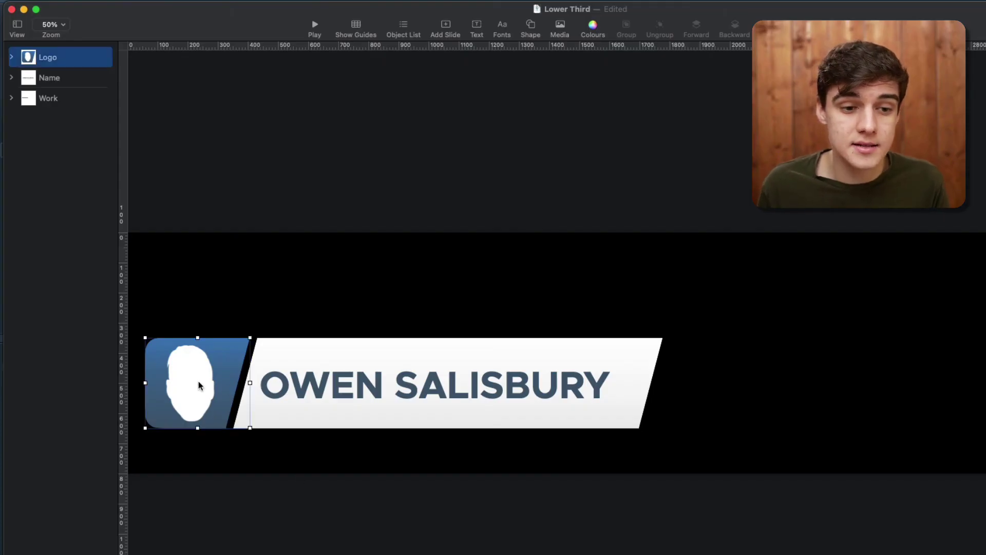
{"action": "key", "text": "Delete"}
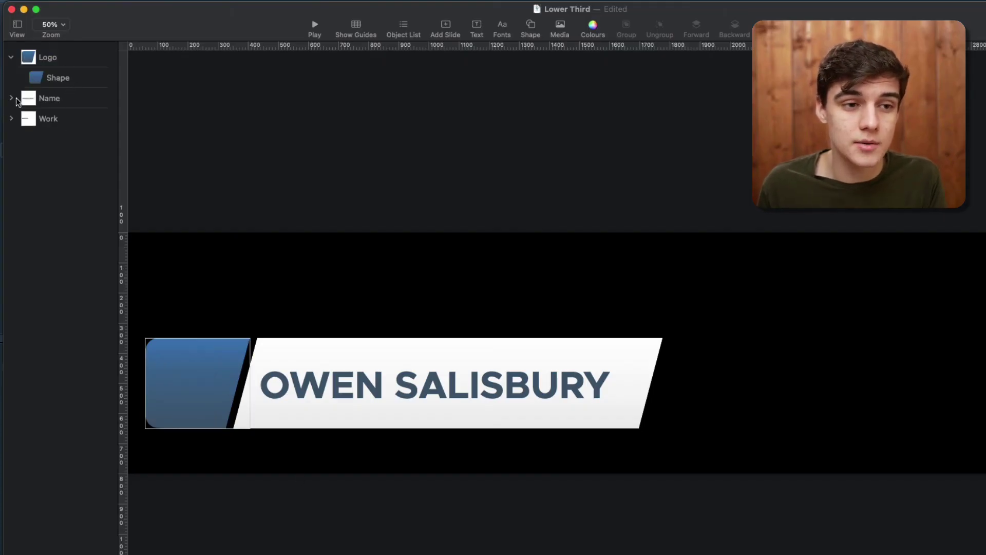
- Replace the text in the Name group with YOUR NAME
{"action": "left_click", "coordinate": [11, 98]}
{"action": "left_click", "coordinate": [377, 394]}
{"action": "double_click", "coordinate": [377, 394]}
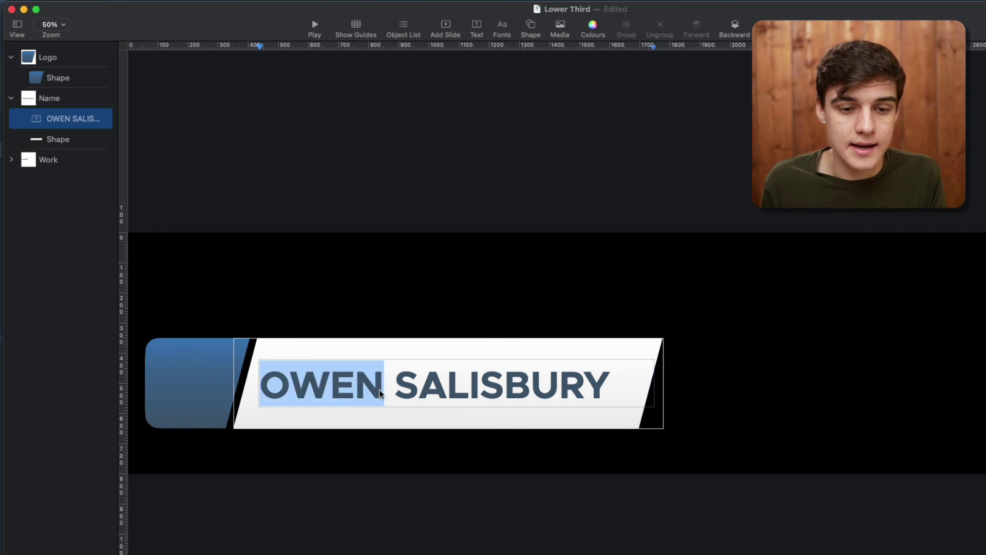
{"action": "triple_click", "coordinate": [379, 390]}
{"action": "type", "text": "YOUR NAM"}
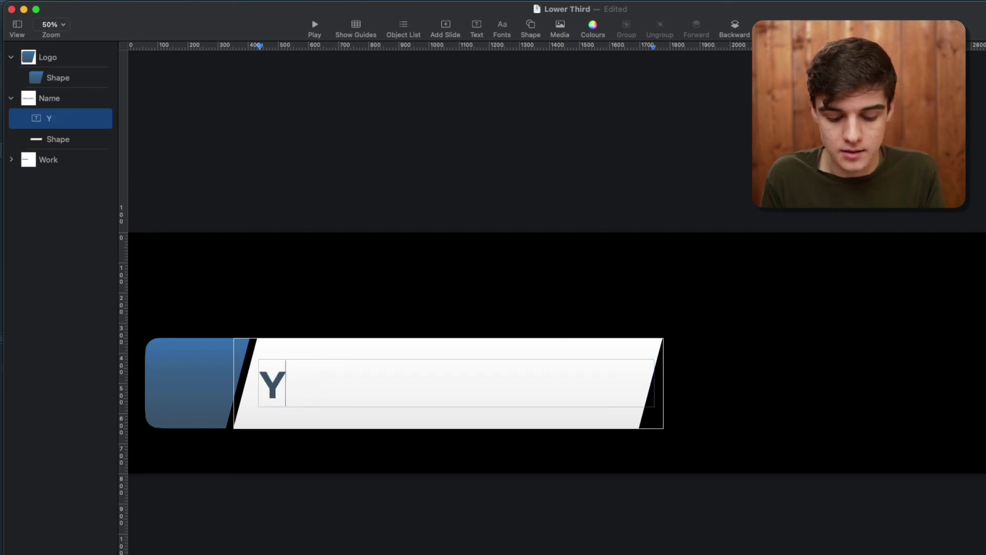
{"action": "type", "text": "E"}
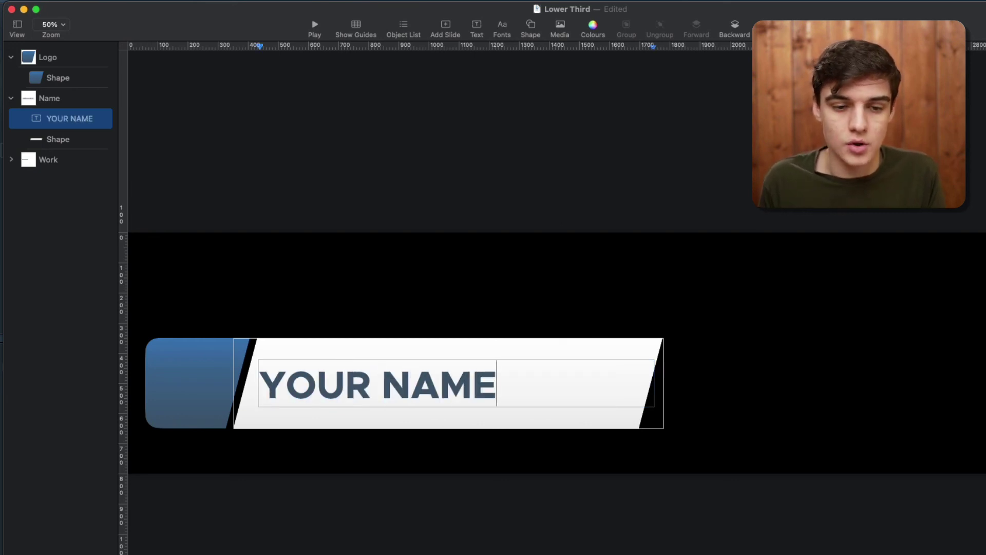
- Replace the subtitle text in the Work group with a YOUR COMPANY placeholder and clear the selection
{"action": "left_click", "coordinate": [11, 159]}
{"action": "left_click", "coordinate": [62, 182]}
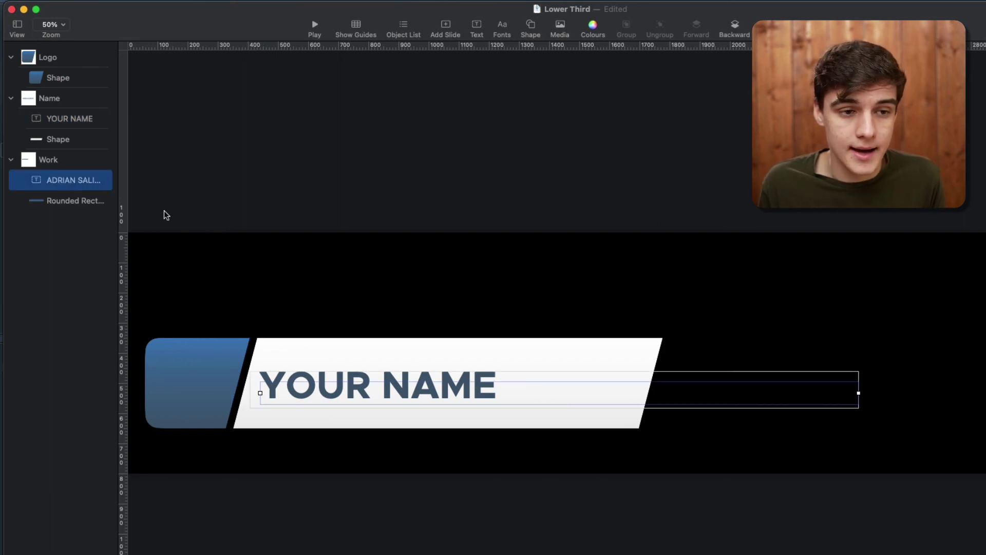
{"action": "left_click", "coordinate": [409, 397]}
{"action": "left_click", "coordinate": [411, 396]}
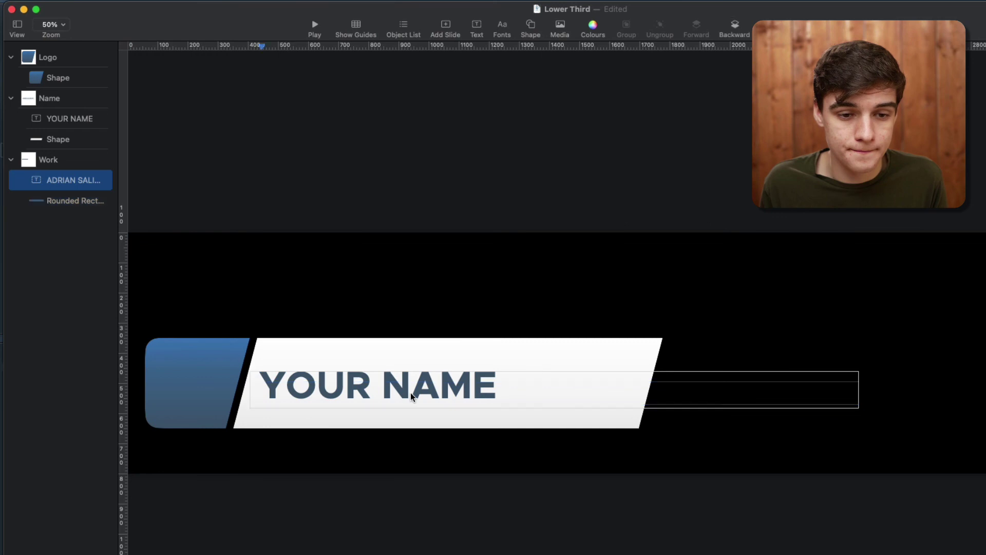
{"action": "key", "text": "BackSpace"}
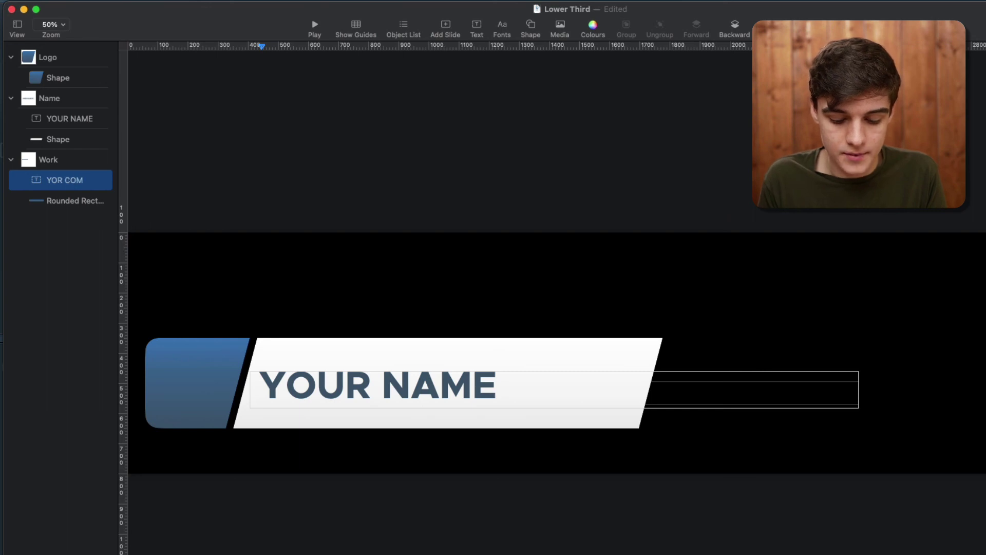
{"action": "left_click", "coordinate": [275, 213]}
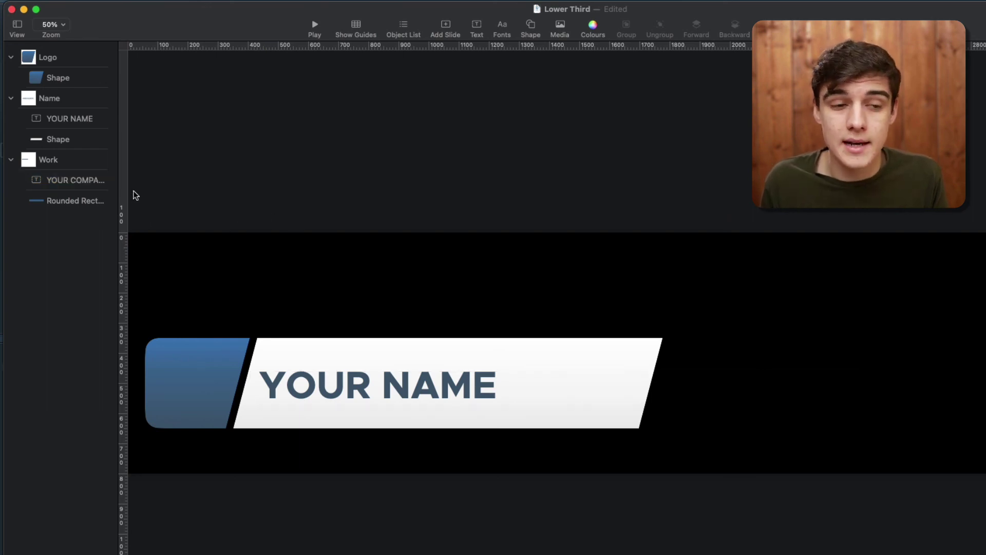
- Try removing the whole Work group, and undo the deletion
{"action": "left_click", "coordinate": [65, 161]}
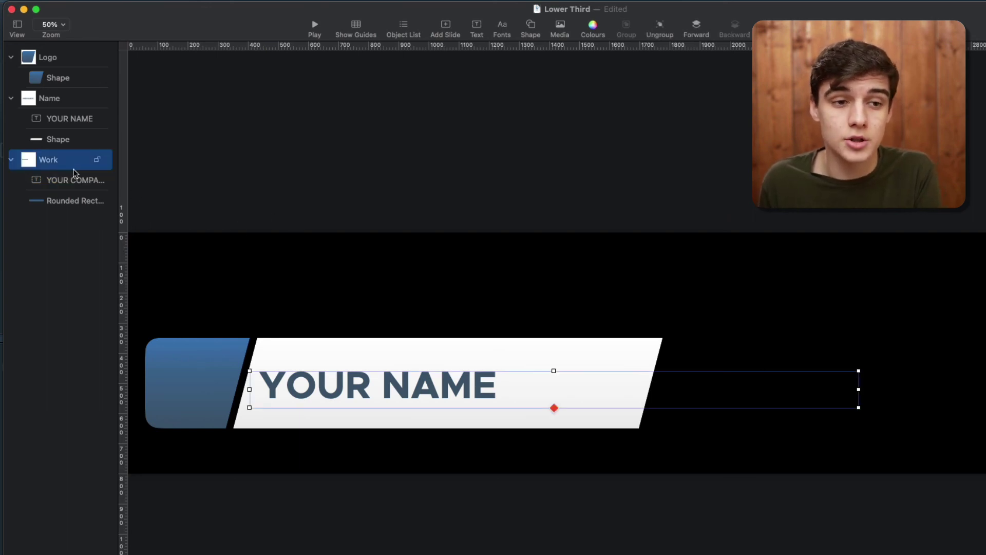
{"action": "key", "text": "Delete"}
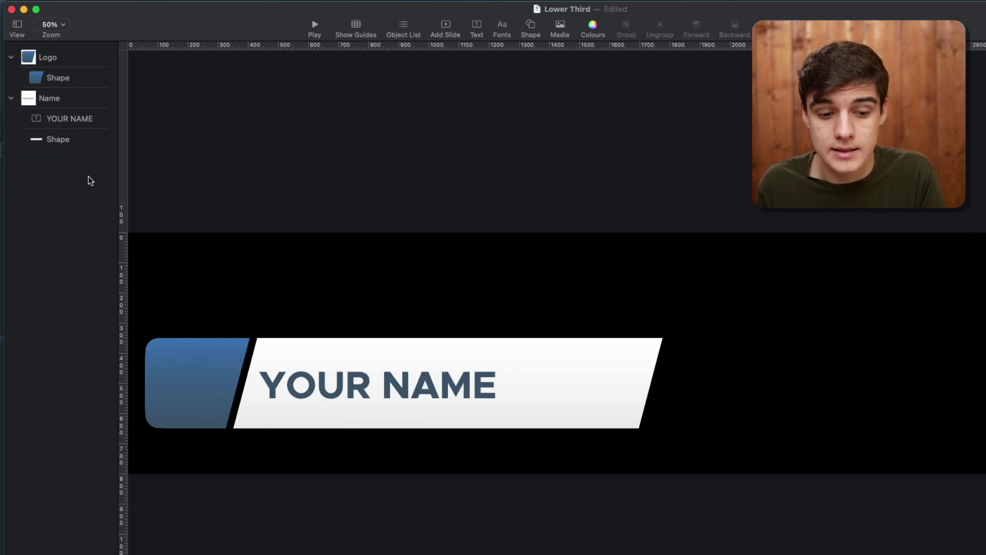
{"action": "key", "text": "super+z"}
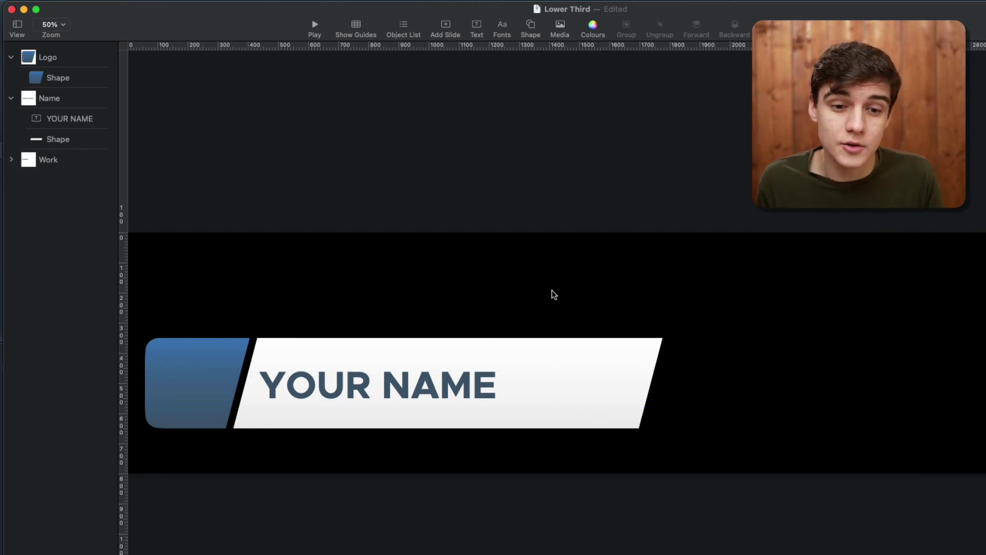
- Extend the text in the Name group to read YOUR NAME IS LONG
{"action": "double_click", "coordinate": [459, 387]}
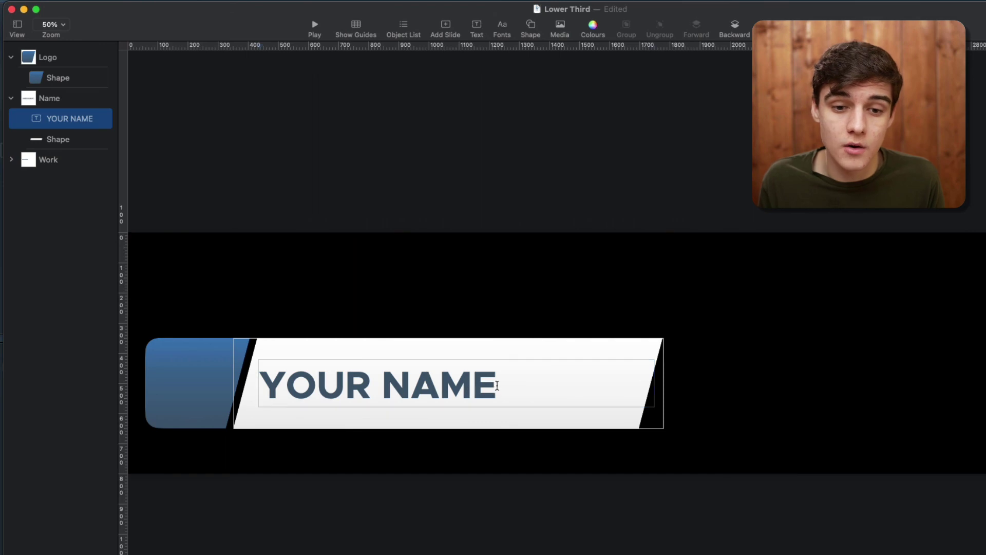
{"action": "type", "text": "IS LONG"}
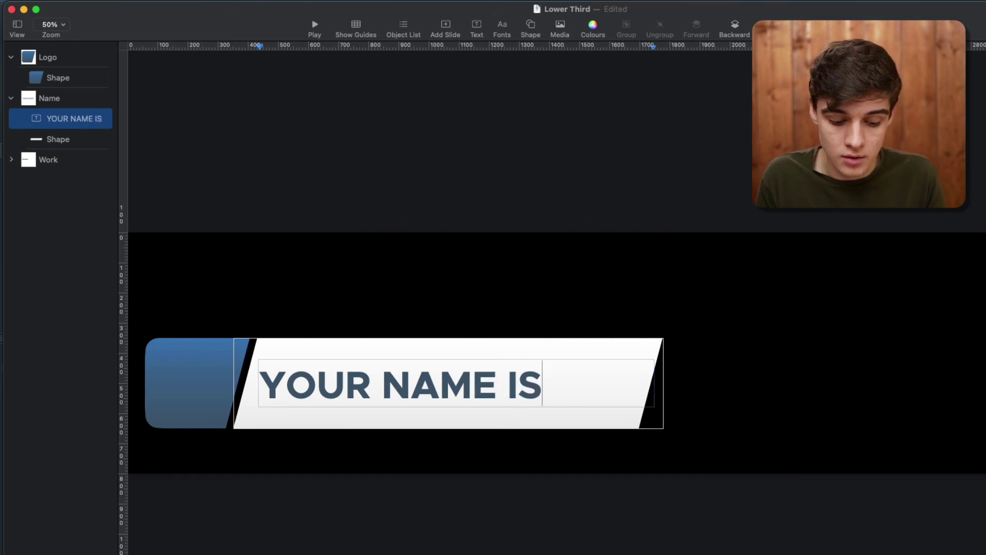
{"action": "key", "text": "Escape"}
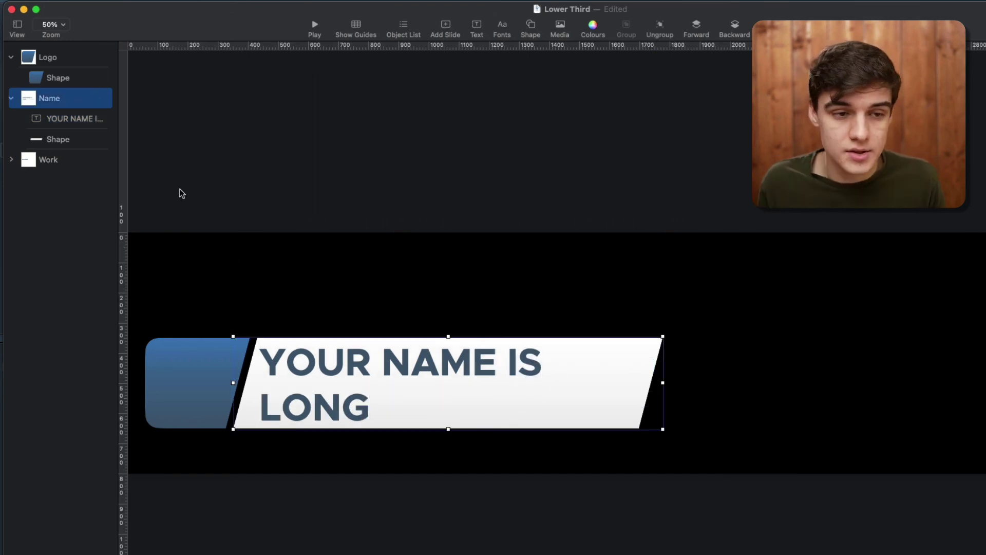
- Widen the name text box beyond the slanted end of the white bar so the text fits on one line
{"action": "left_click", "coordinate": [69, 123]}
{"action": "left_click_drag", "start_coordinate": [655, 383], "coordinate": [842, 391]}
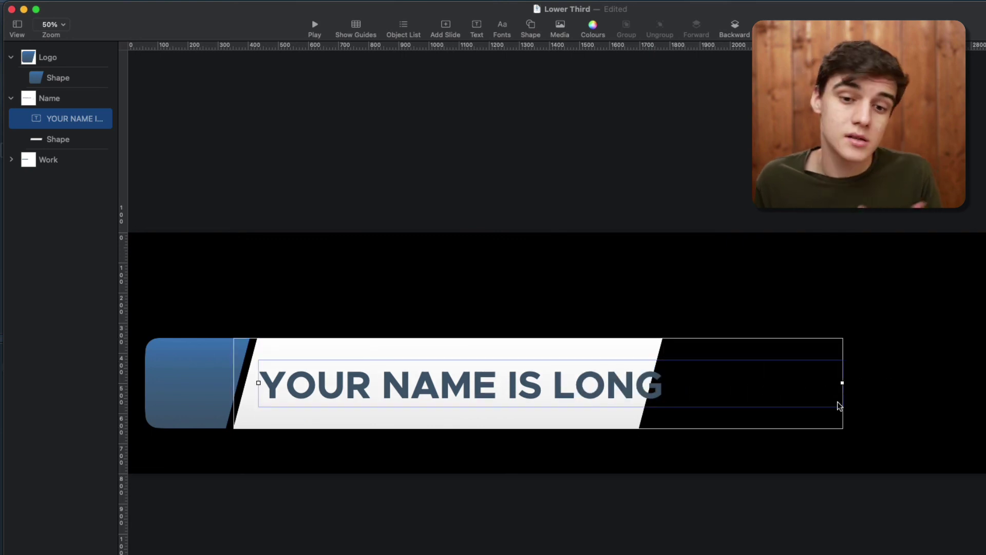
{"action": "left_click", "coordinate": [762, 483]}
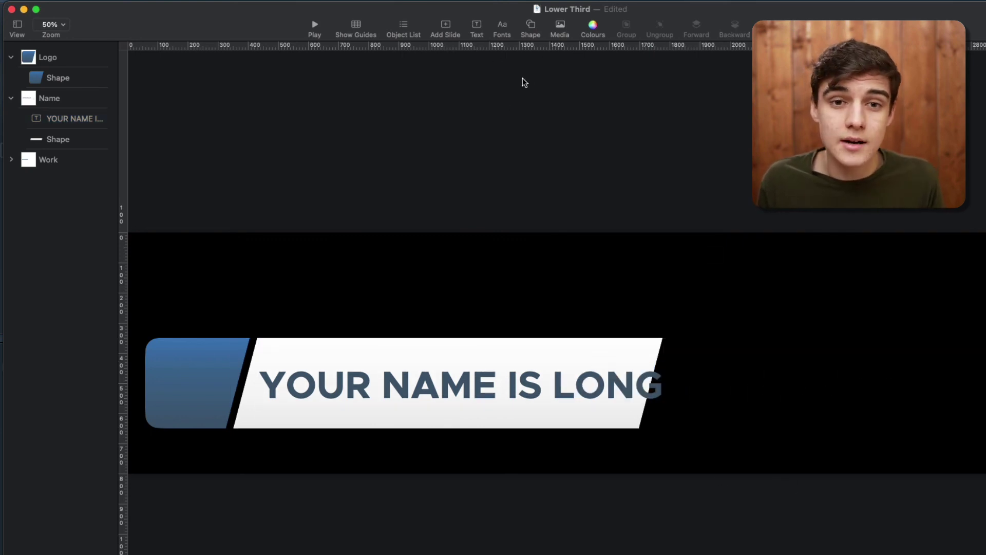
- Insert a rectangle, move it above the slide clear of the lower third, and set its rotation angle to 75°
{"action": "left_click", "coordinate": [123, 5]}
{"action": "mouse_move", "coordinate": [157, 87]}
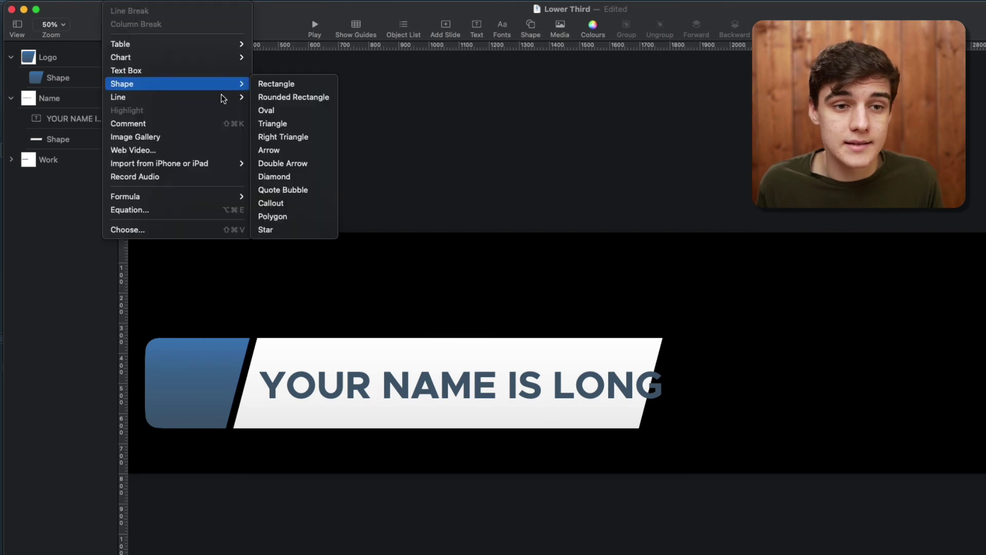
{"action": "left_click", "coordinate": [290, 87]}
{"action": "left_click_drag", "start_coordinate": [560, 352], "coordinate": [524, 157]}
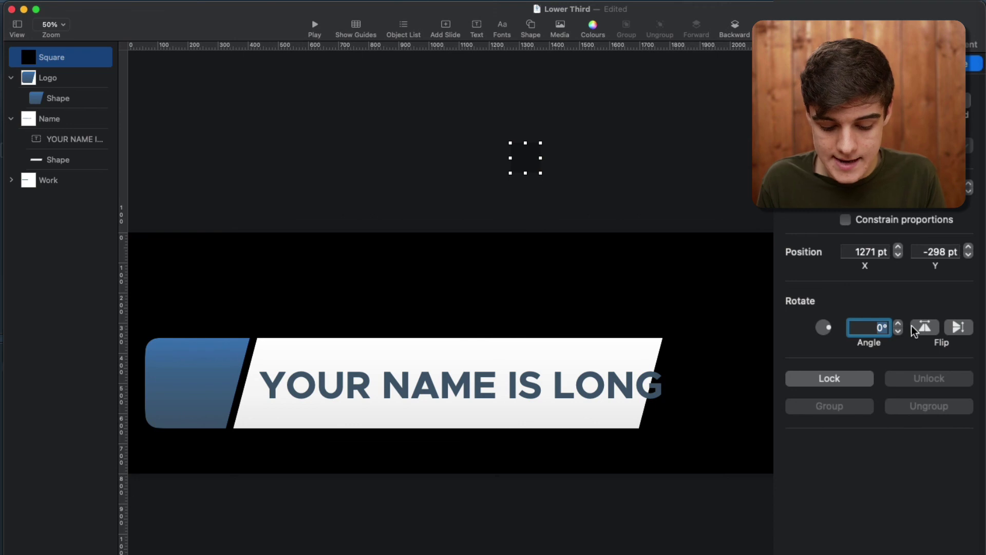
{"action": "type", "text": "7"}
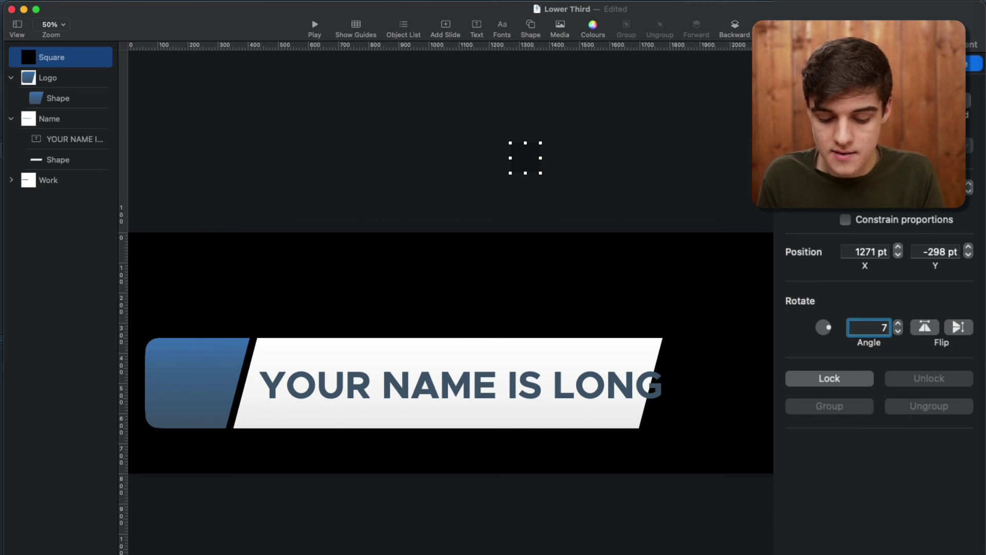
{"action": "type", "text": "5"}
{"action": "key", "text": "Return"}
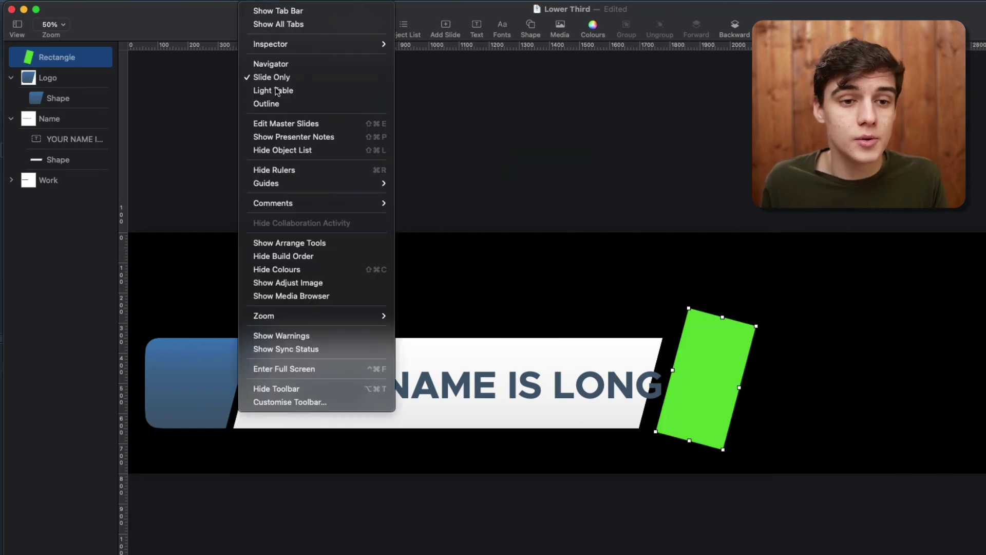
- Show the guides, align the horizontal ones with the white bar's upper and lower edges, and add vertical guides where the green rectangle's outer edge crosses them
{"action": "mouse_move", "coordinate": [288, 184]}
{"action": "left_click", "coordinate": [426, 185]}
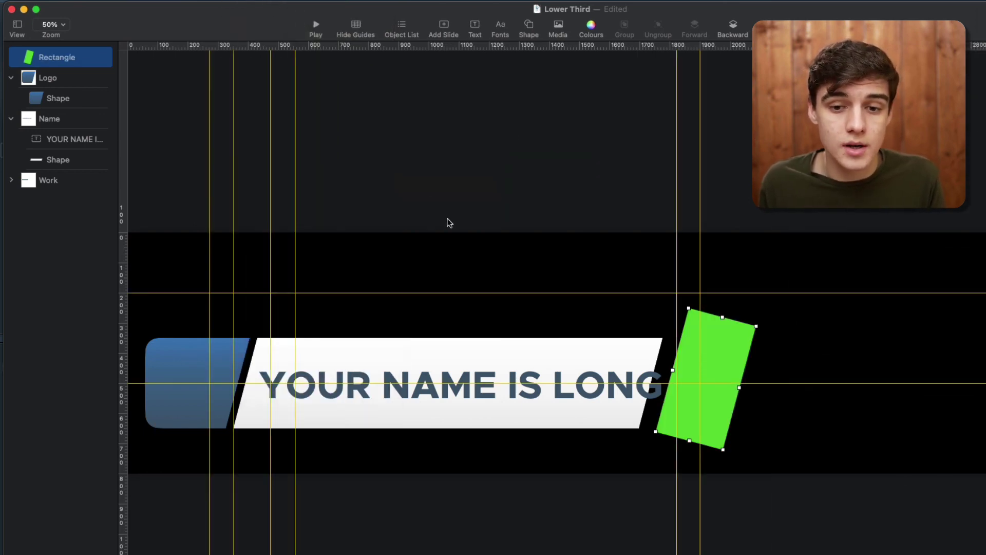
{"action": "left_click_drag", "start_coordinate": [168, 383], "coordinate": [173, 427]}
{"action": "left_click_drag", "start_coordinate": [216, 293], "coordinate": [216, 338]}
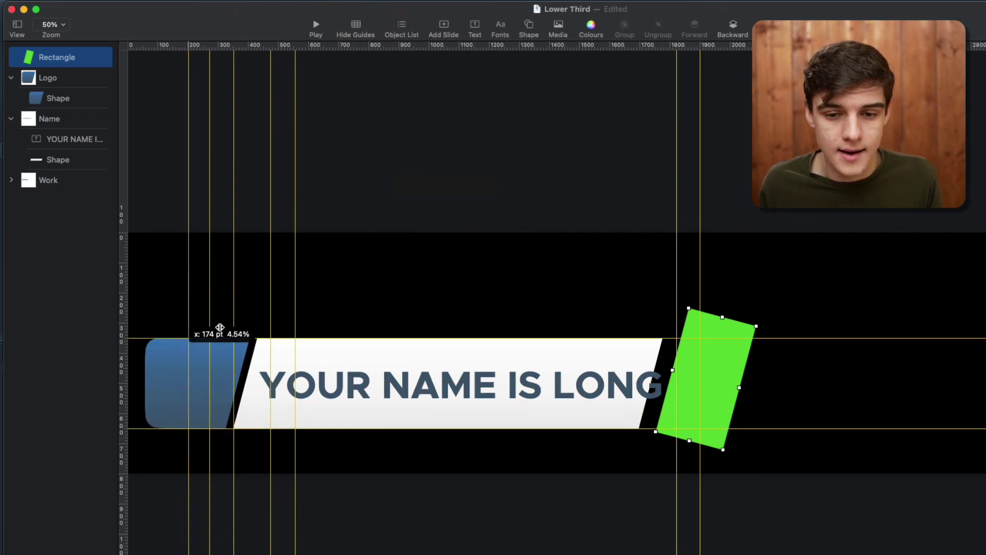
{"action": "left_click_drag", "start_coordinate": [123, 316], "coordinate": [751, 319]}
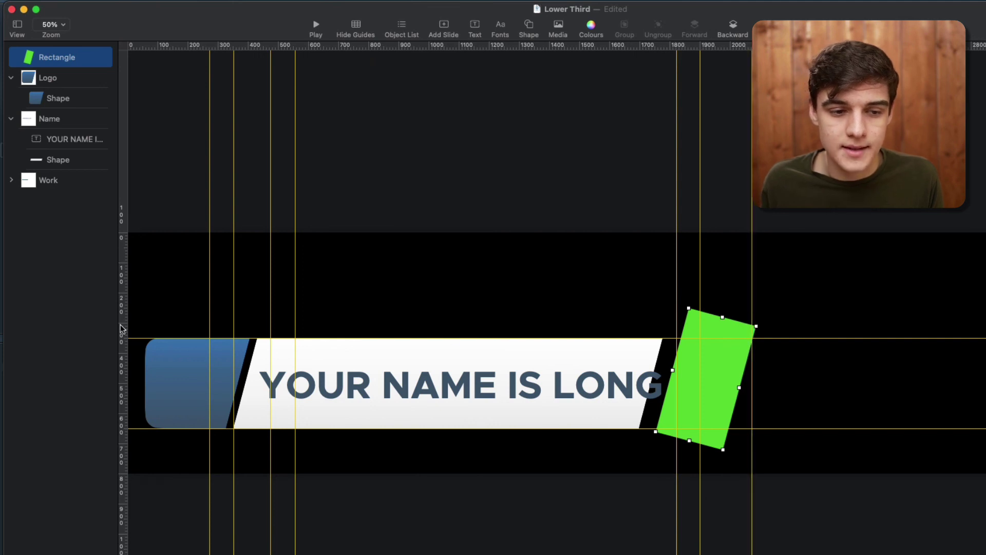
{"action": "left_click_drag", "start_coordinate": [122, 329], "coordinate": [726, 336]}
- Make the Name group's white bar editable and extend its two outer corner points to the guide intersections along the green rectangle's far edge
{"action": "left_click", "coordinate": [572, 353]}
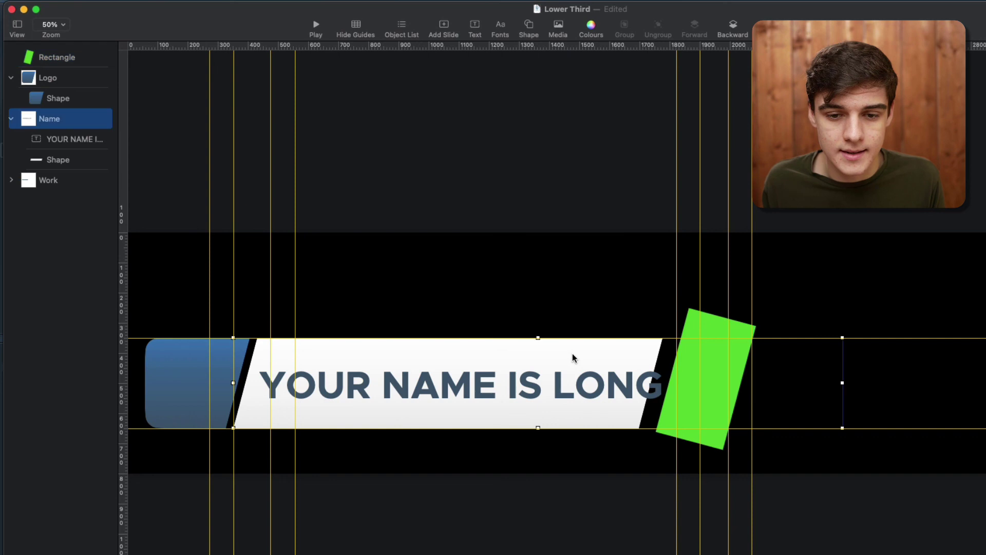
{"action": "right_click", "coordinate": [55, 160]}
{"action": "left_click", "coordinate": [102, 322]}
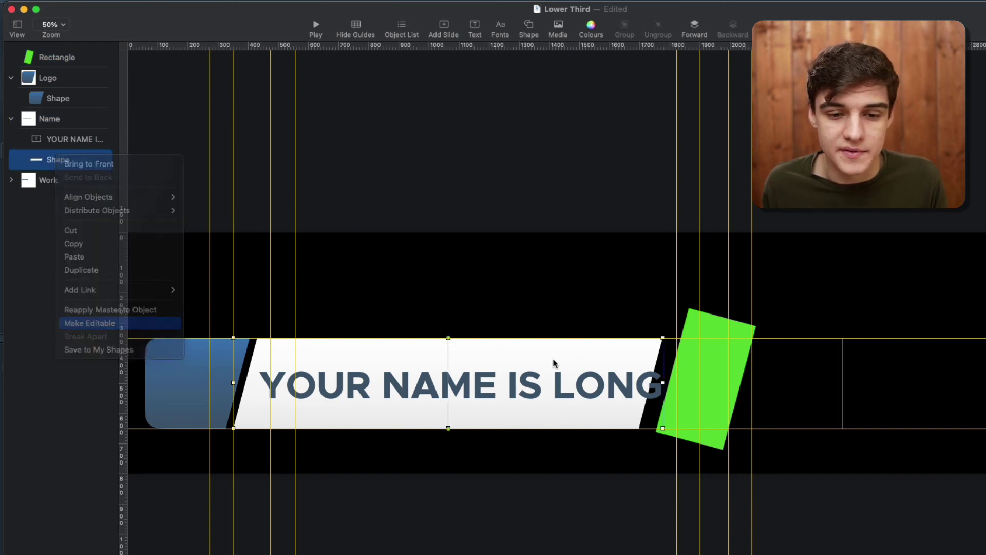
{"action": "left_click_drag", "start_coordinate": [662, 338], "coordinate": [753, 338]}
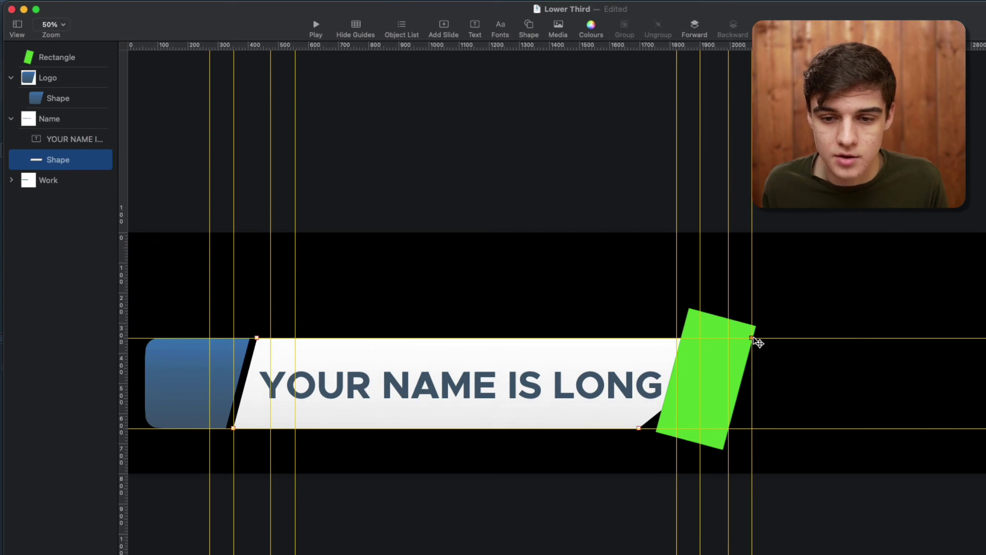
{"action": "left_click_drag", "start_coordinate": [638, 428], "coordinate": [729, 431]}
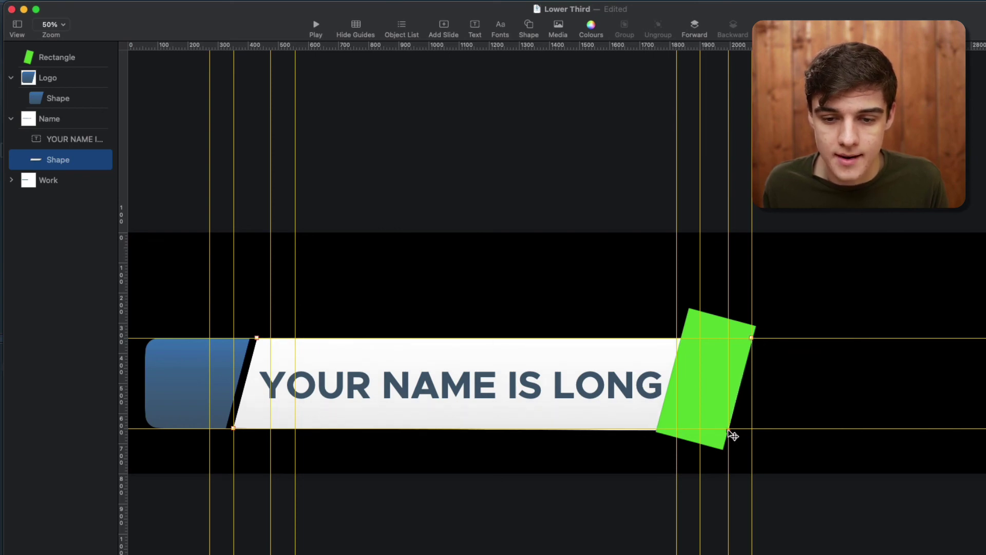
{"action": "left_click", "coordinate": [627, 479]}
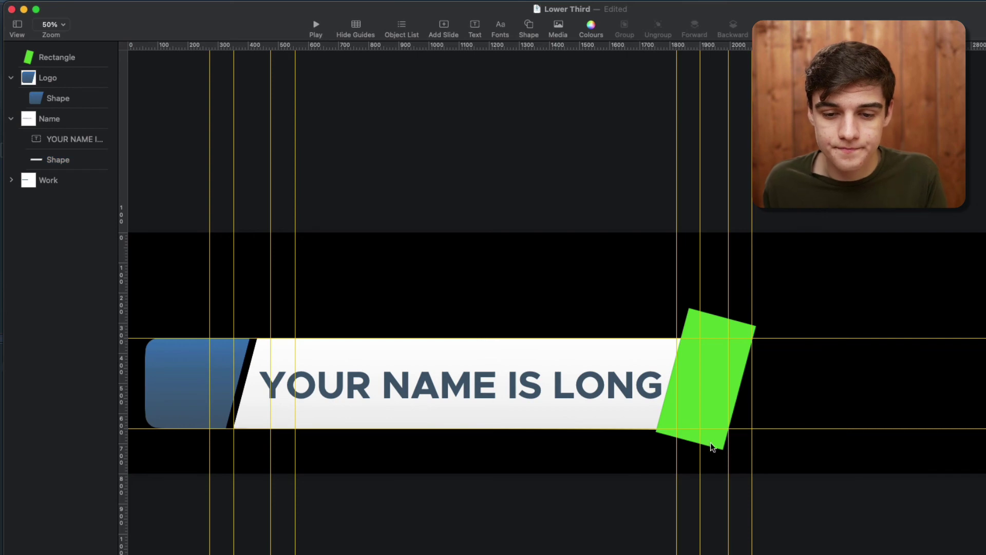
- Delete the green angled rectangle and hide the guides
{"action": "left_click", "coordinate": [711, 442]}
{"action": "key", "text": "BackSpace"}
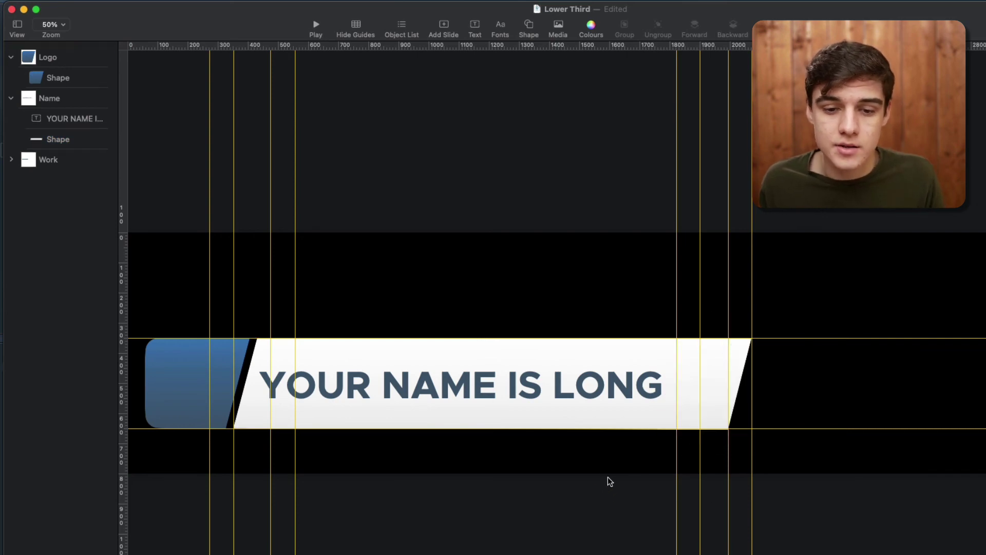
{"action": "left_click", "coordinate": [262, 1]}
{"action": "mouse_move", "coordinate": [333, 184]}
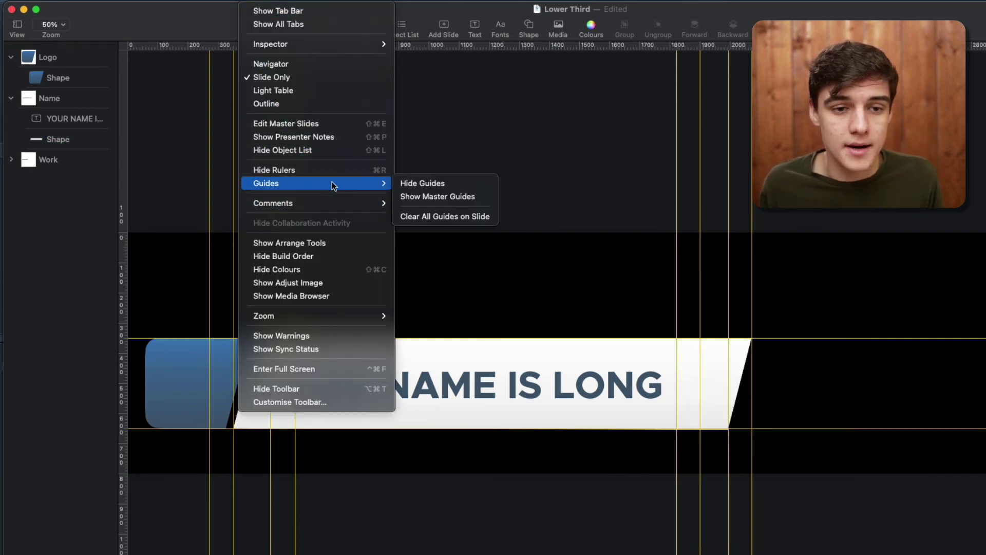
{"action": "left_click", "coordinate": [408, 183]}
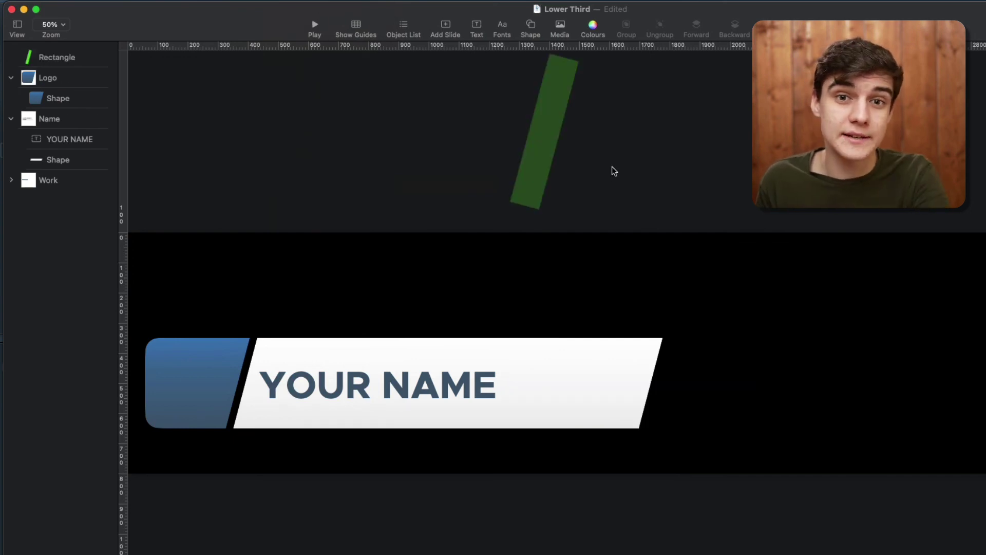
- Save the Lower Third presentation and reposition the faded green angled rectangle in the off-slide area above the lower third
{"action": "key", "text": "super+s"}
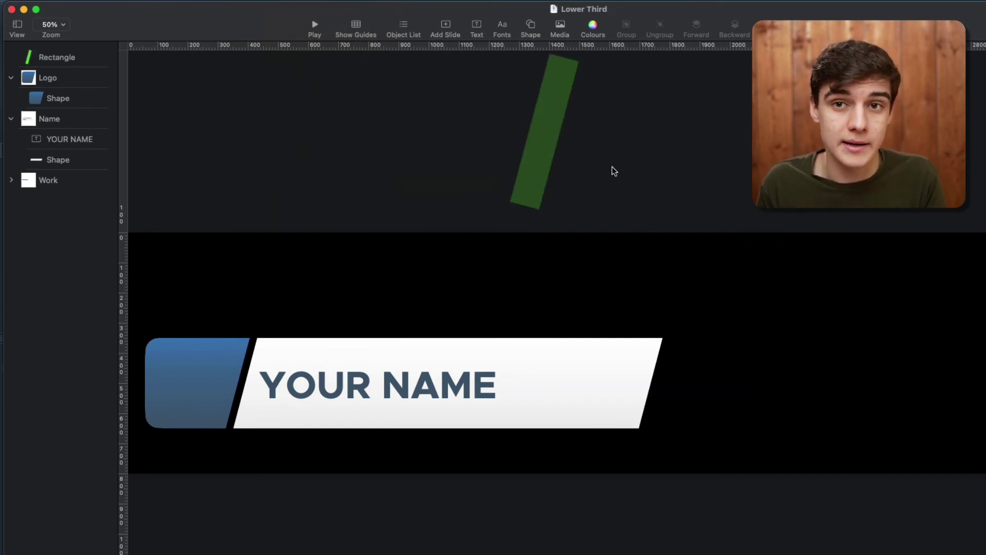
{"action": "left_click_drag", "start_coordinate": [550, 128], "coordinate": [502, 101]}
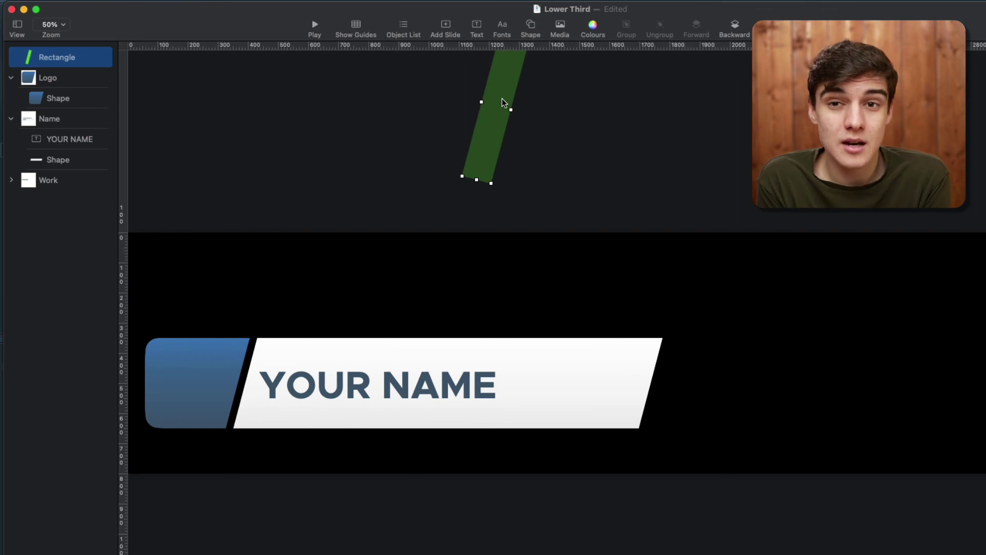